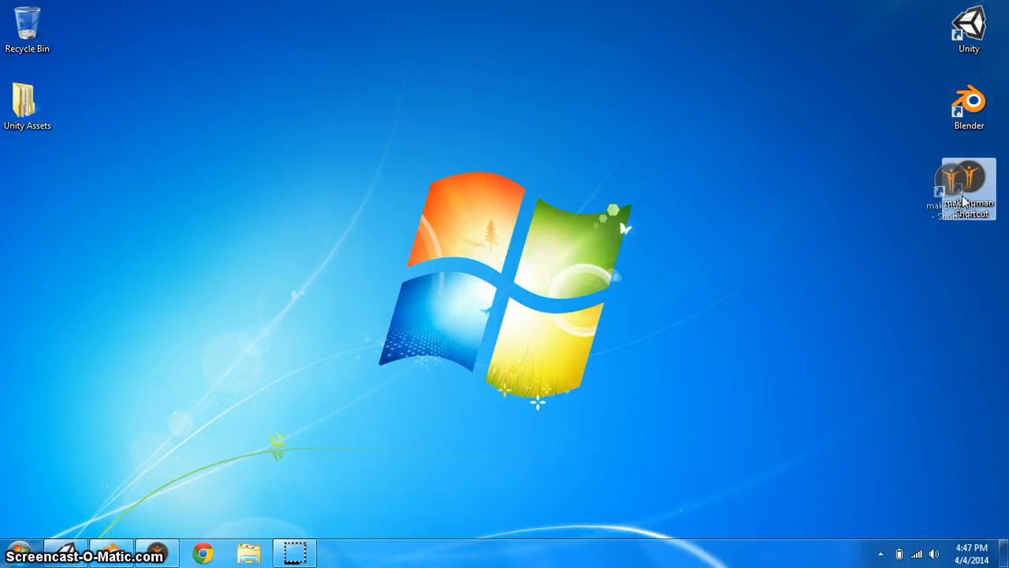
click(891, 199)
click(965, 176)
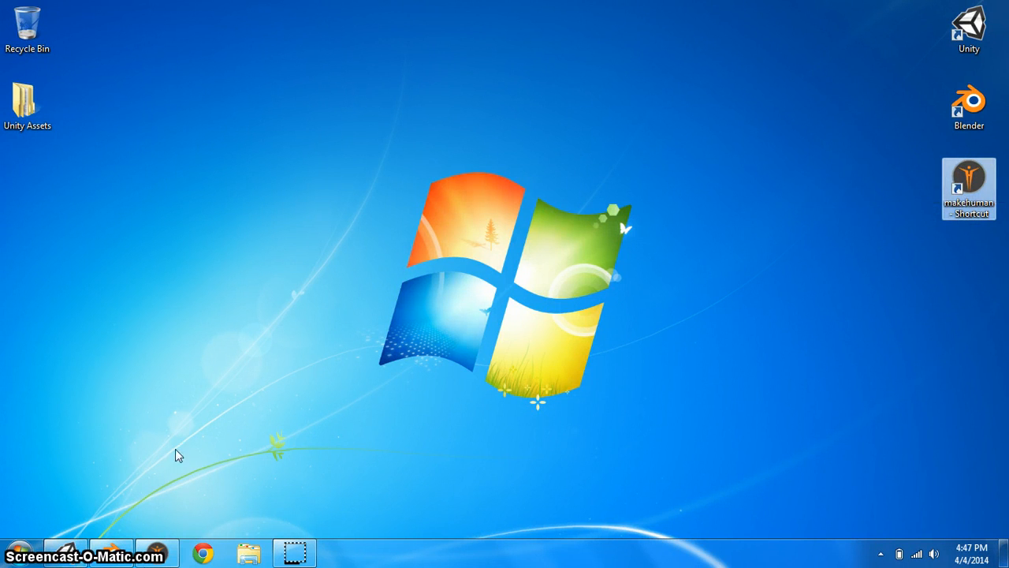
click(115, 552)
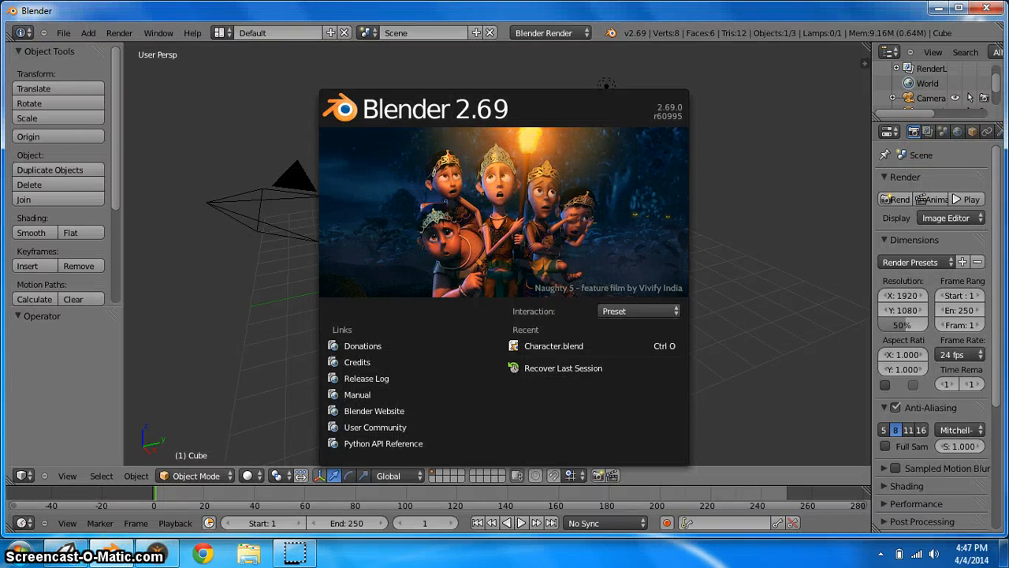
click(939, 9)
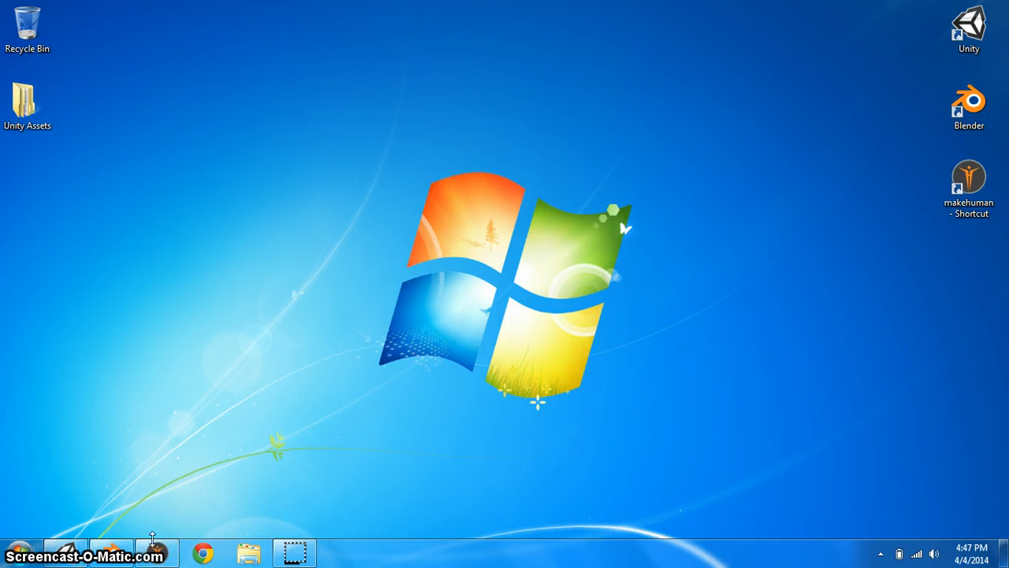
Bring the MakeHuman window forward, maximize it, and rotate the view around the default character
click(152, 557)
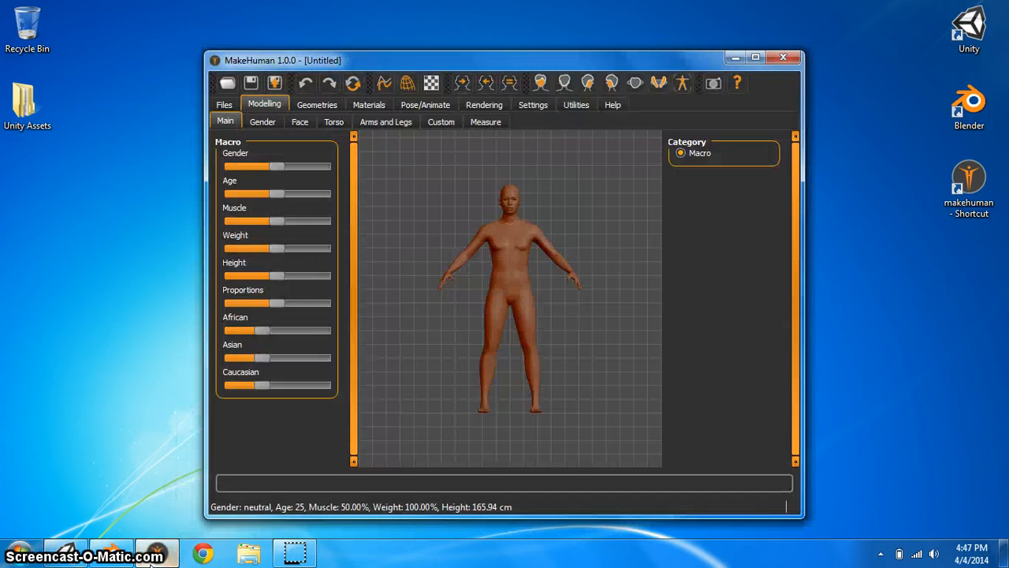
double_click(756, 55)
scroll(583, 226, up, 3)
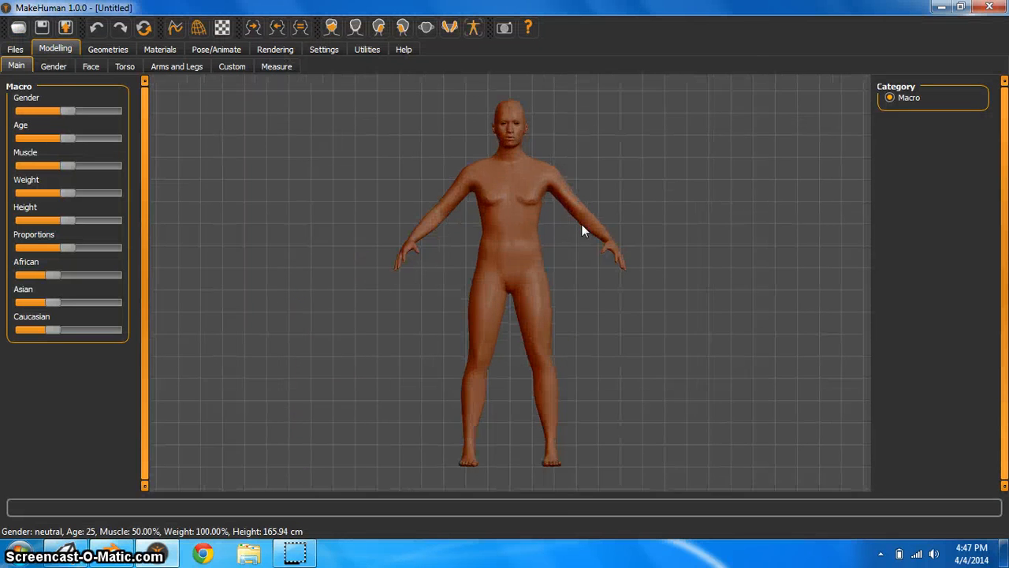
drag(620, 223, 510, 216)
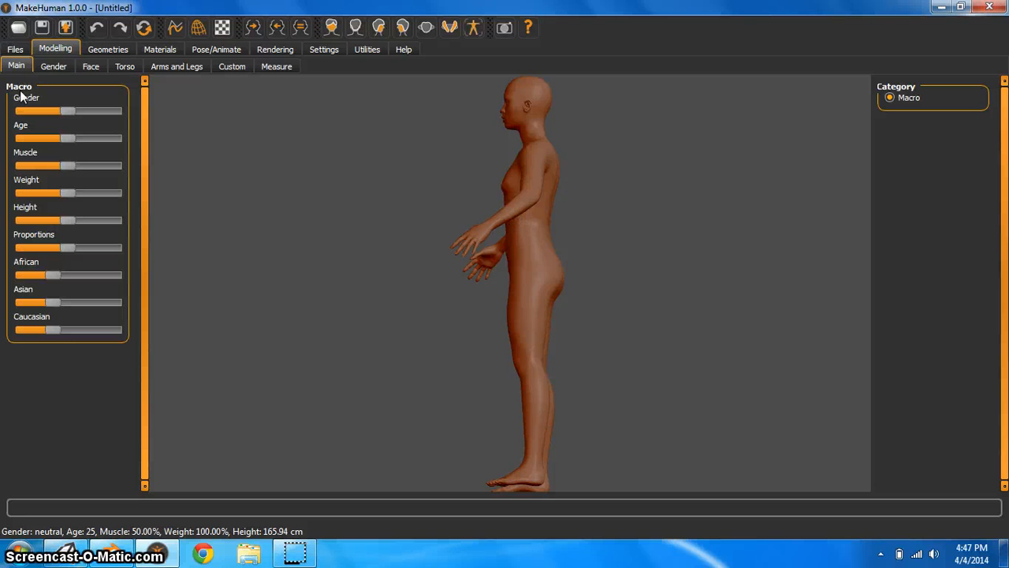
drag(206, 167, 285, 192)
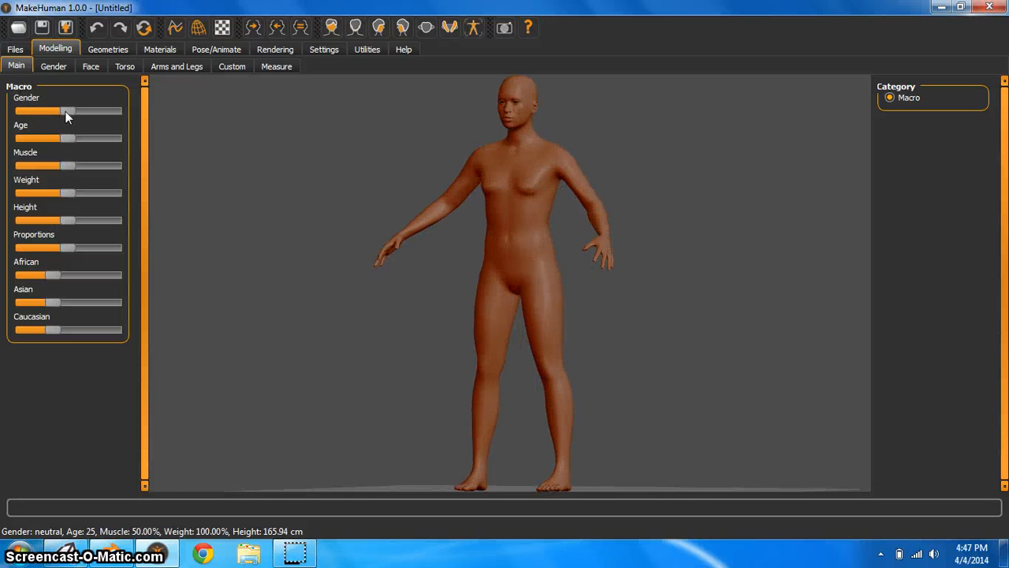
Adjust the macro sliders to male gender, age 35, muscle 65.30%, weight 122.60%, and raise Caucasian
click(111, 111)
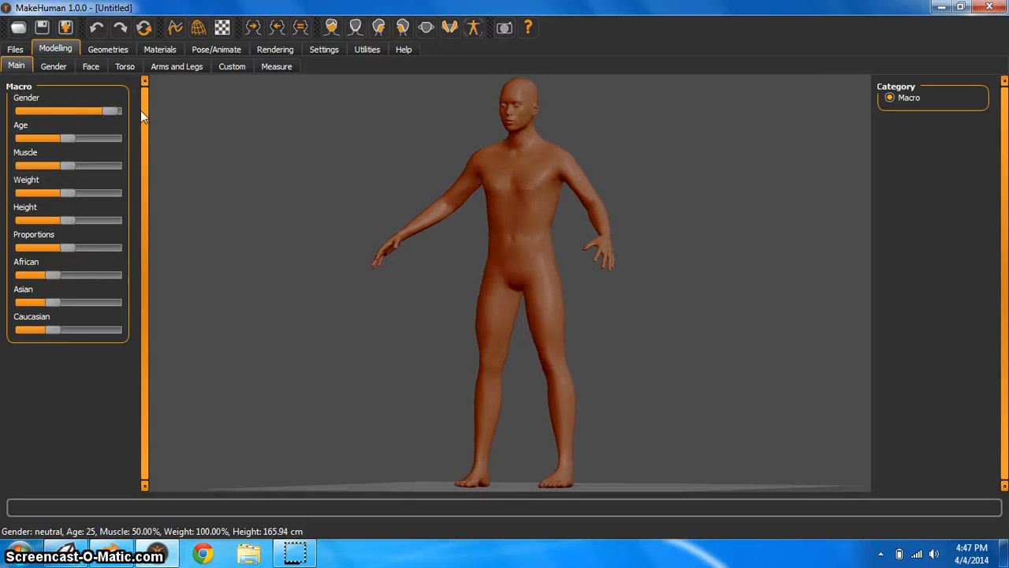
click(75, 139)
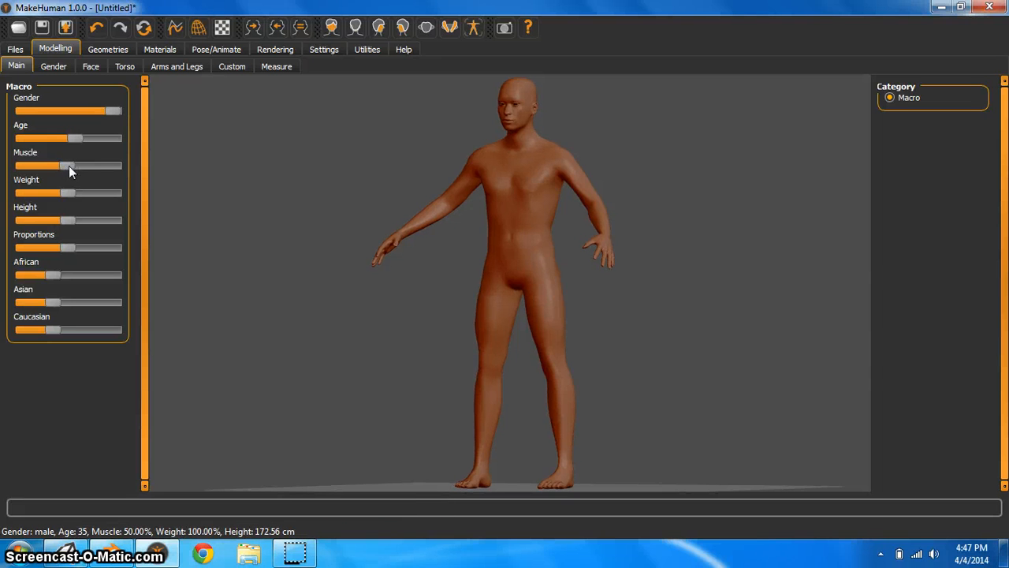
drag(68, 166, 81, 166)
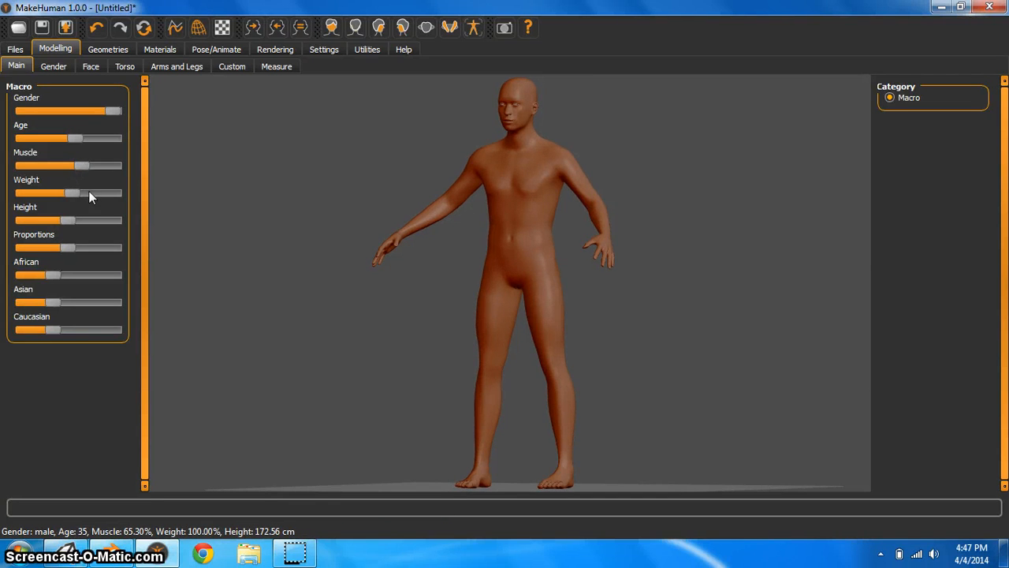
click(89, 193)
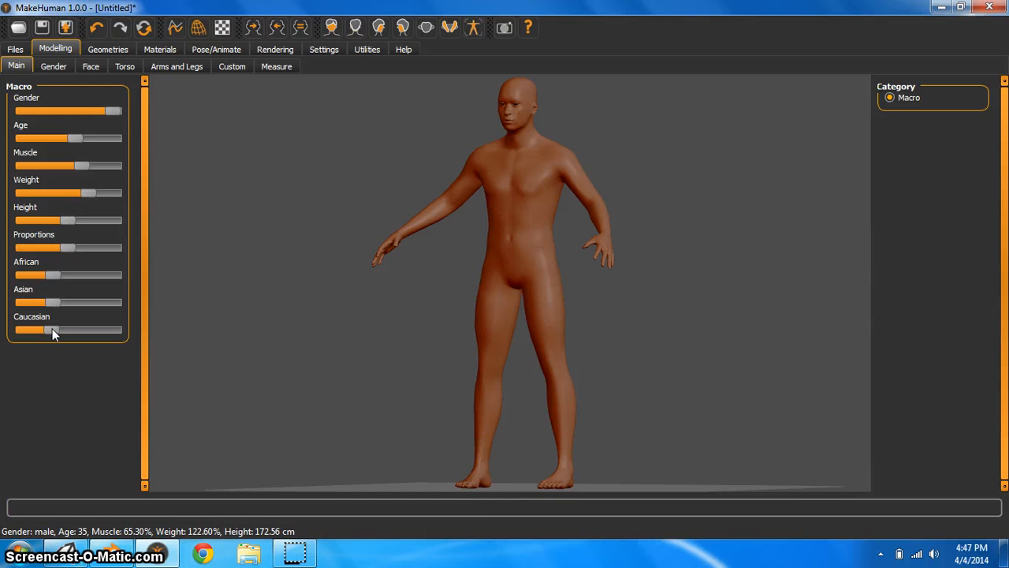
click(78, 330)
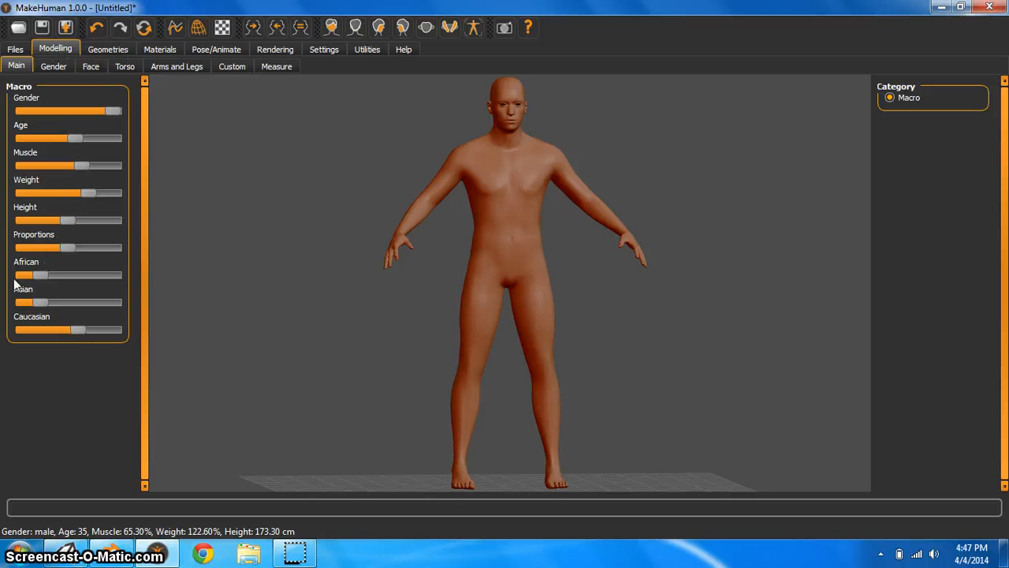
Dress the character in the jacket01 clothing item
click(108, 49)
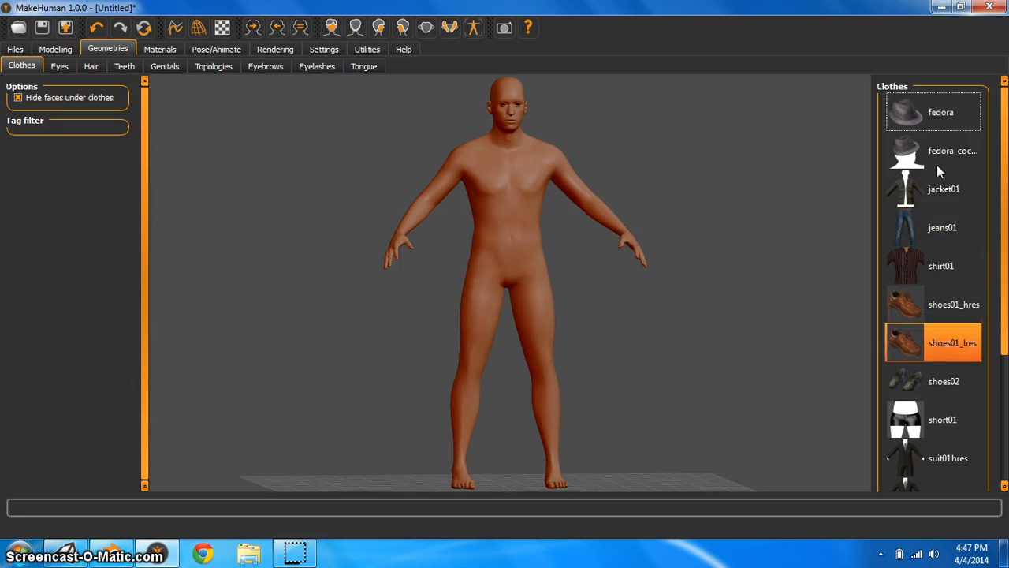
click(917, 194)
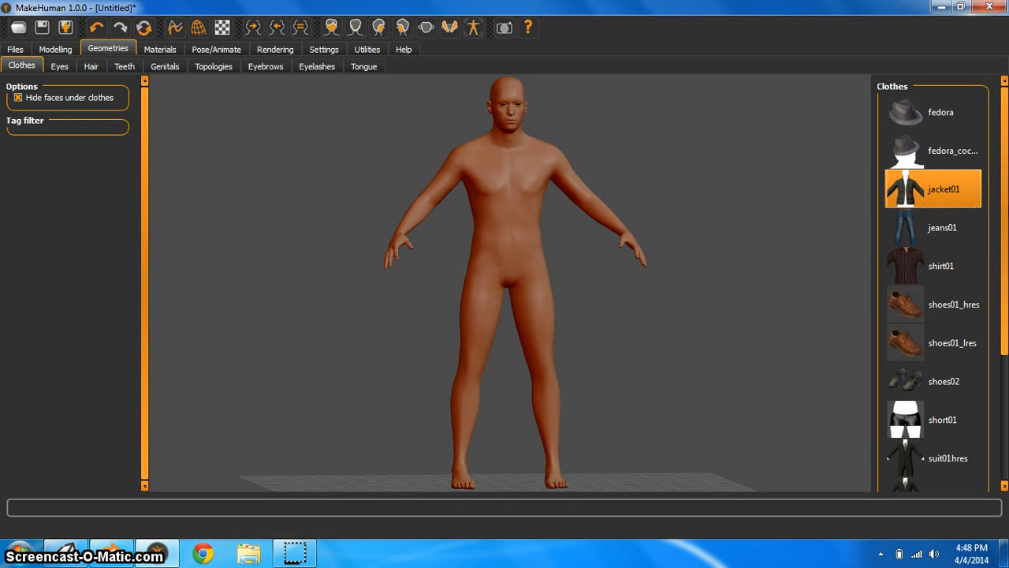
drag(595, 166, 652, 176)
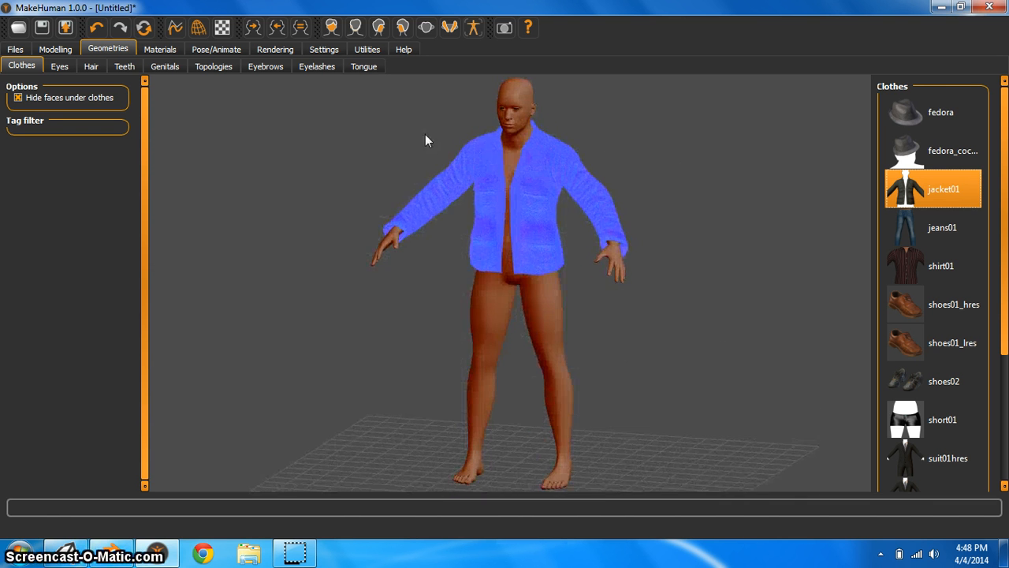
drag(425, 134, 449, 149)
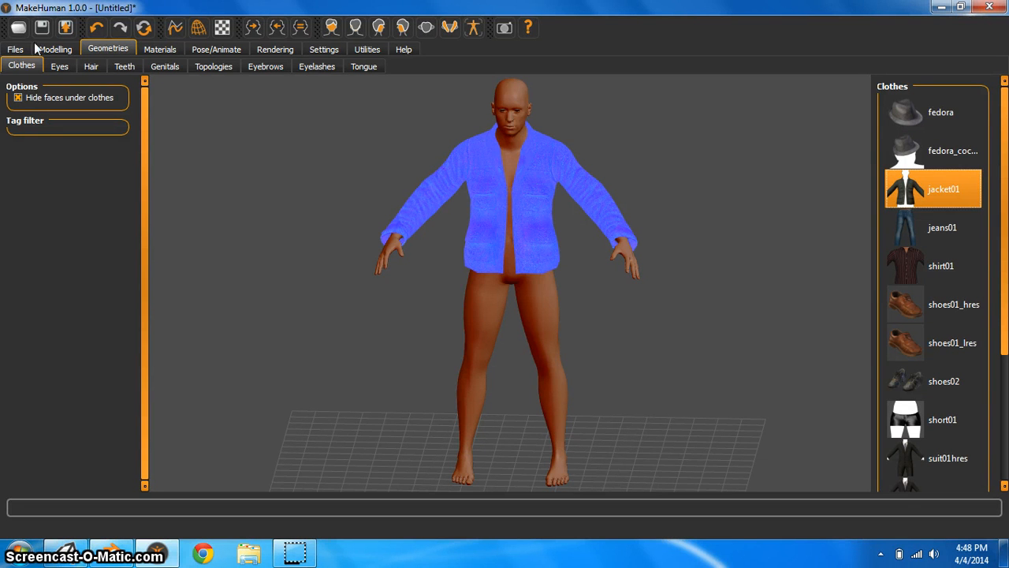
Apply the basic skeleton rig preset to the character
click(213, 50)
click(957, 154)
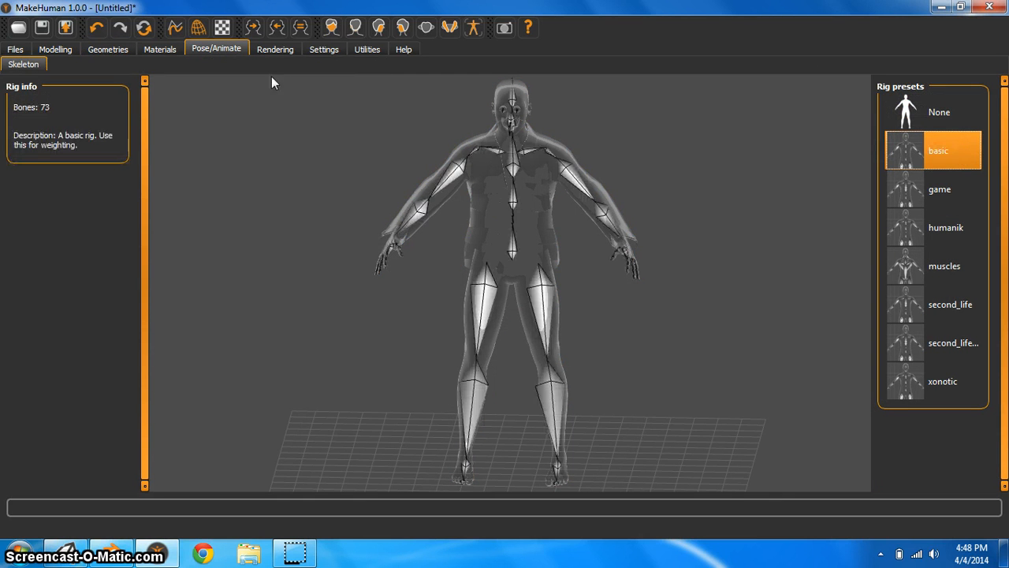
drag(708, 218, 599, 241)
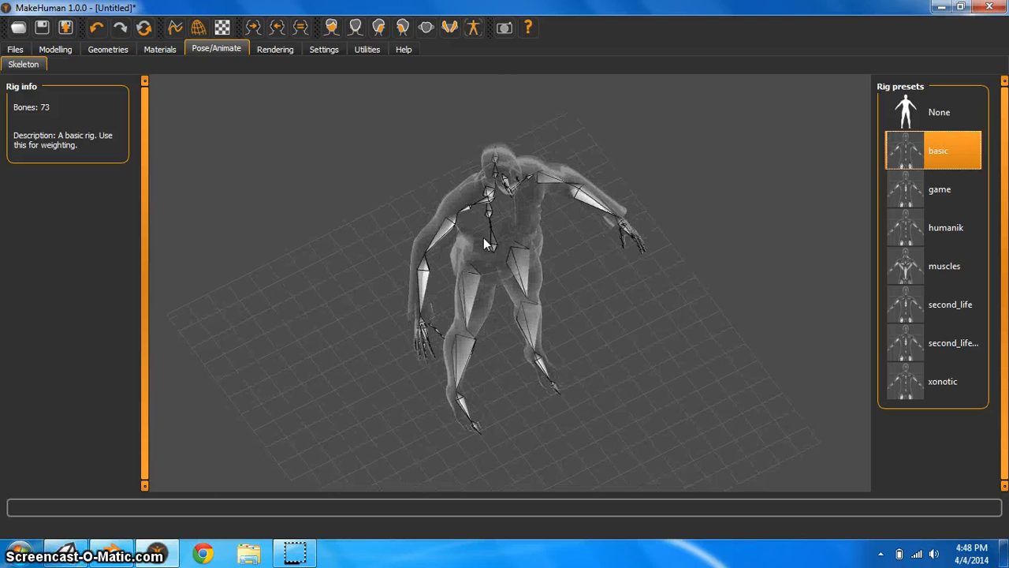
drag(391, 171, 341, 106)
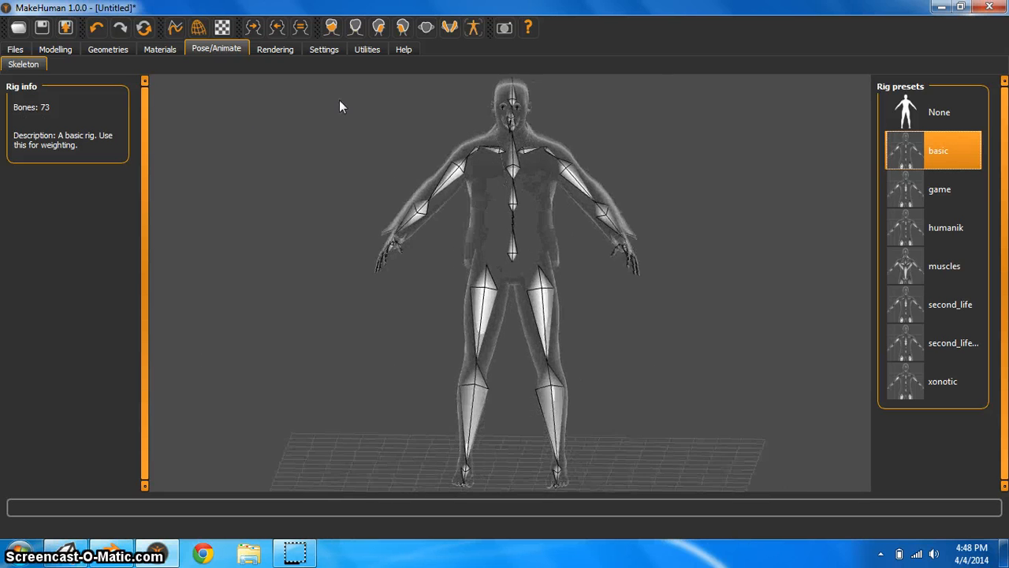
Save the model to the Desktop under the name UnityCharacter
click(42, 31)
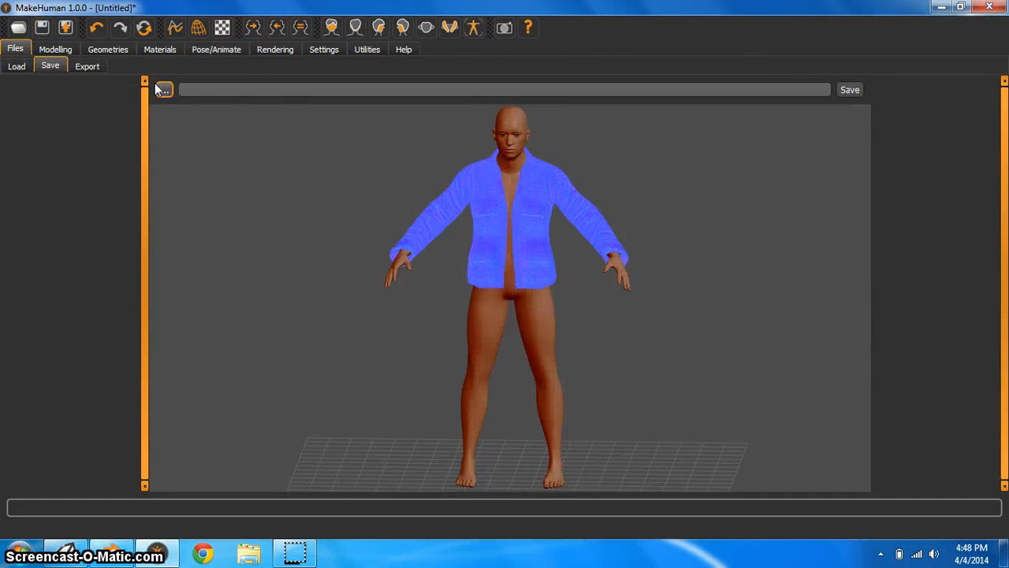
click(171, 94)
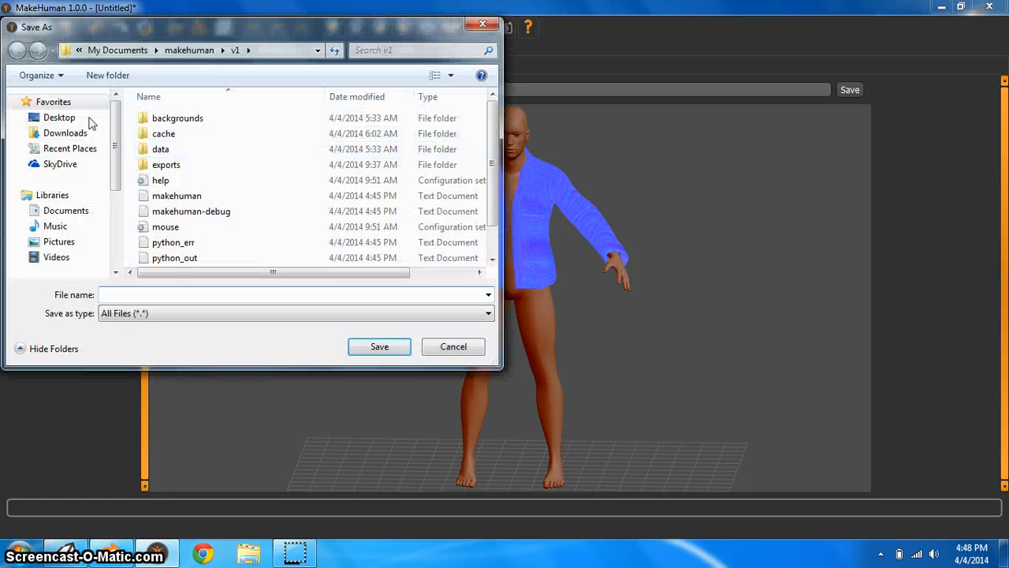
click(68, 118)
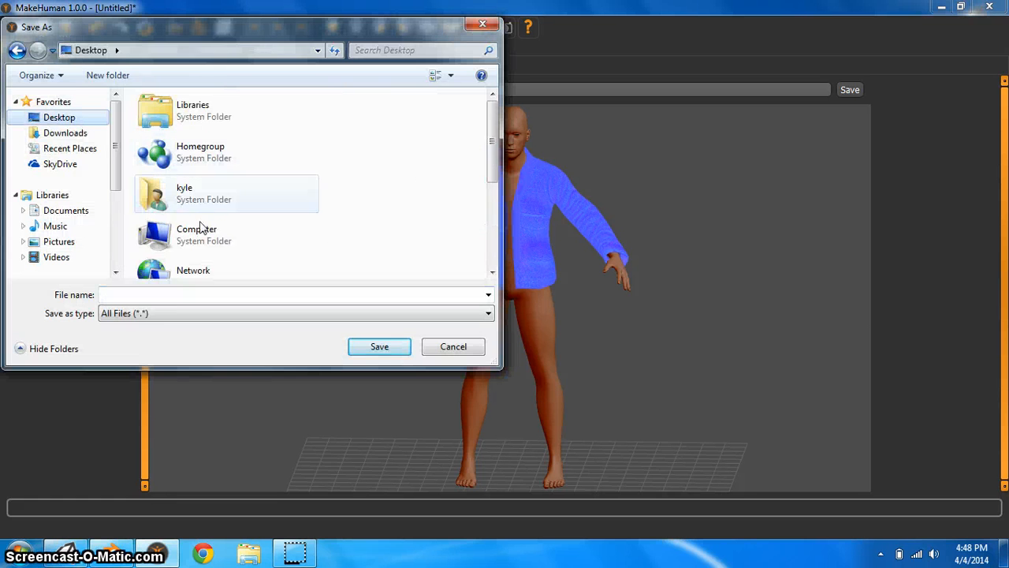
click(190, 294)
text(Un)
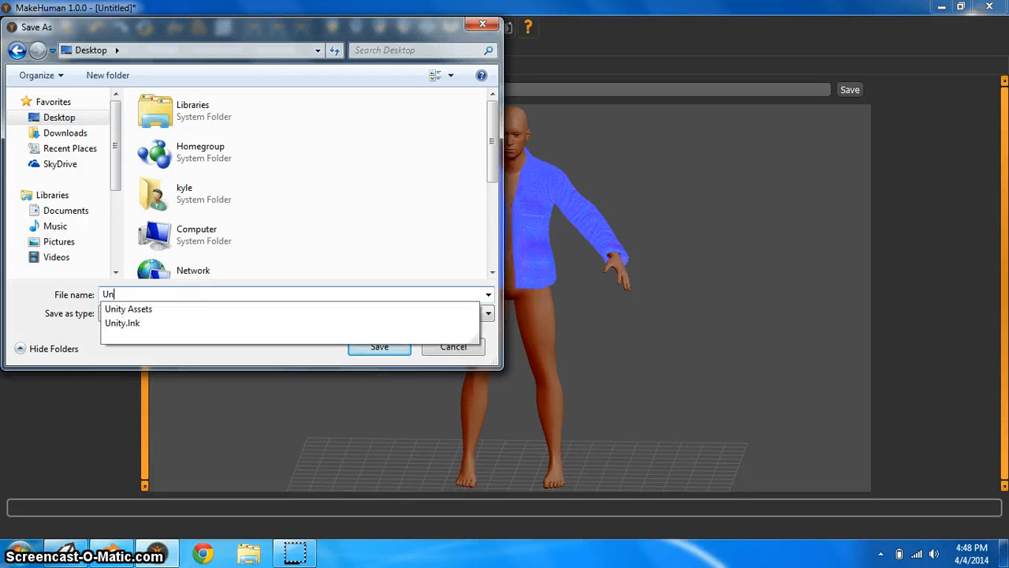
text(ityC)
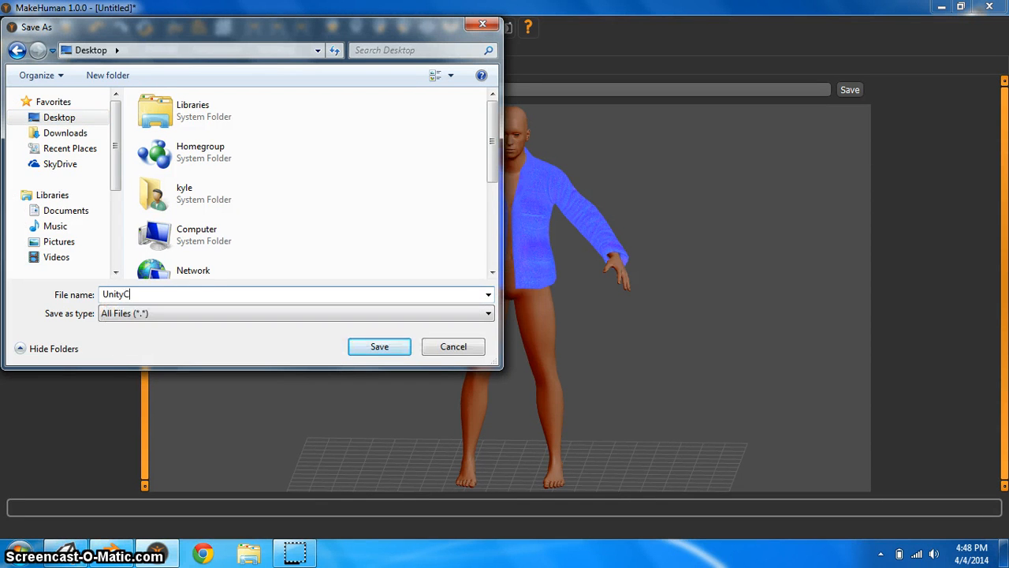
text(haracter)
key(Return)
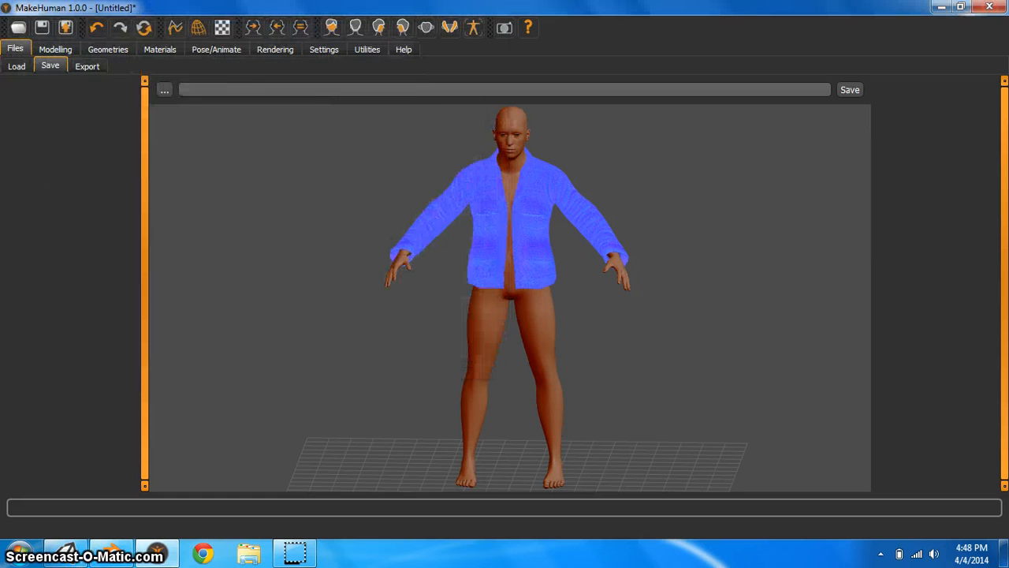
click(848, 89)
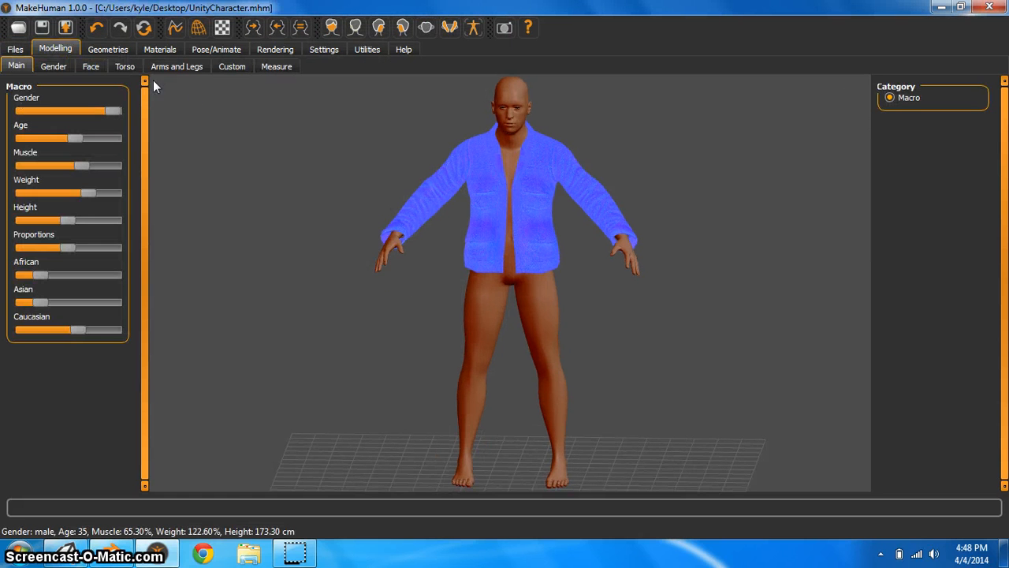
Export the character in Blender exchange (mhx) format to the Desktop as UnityCharacterExport
click(67, 29)
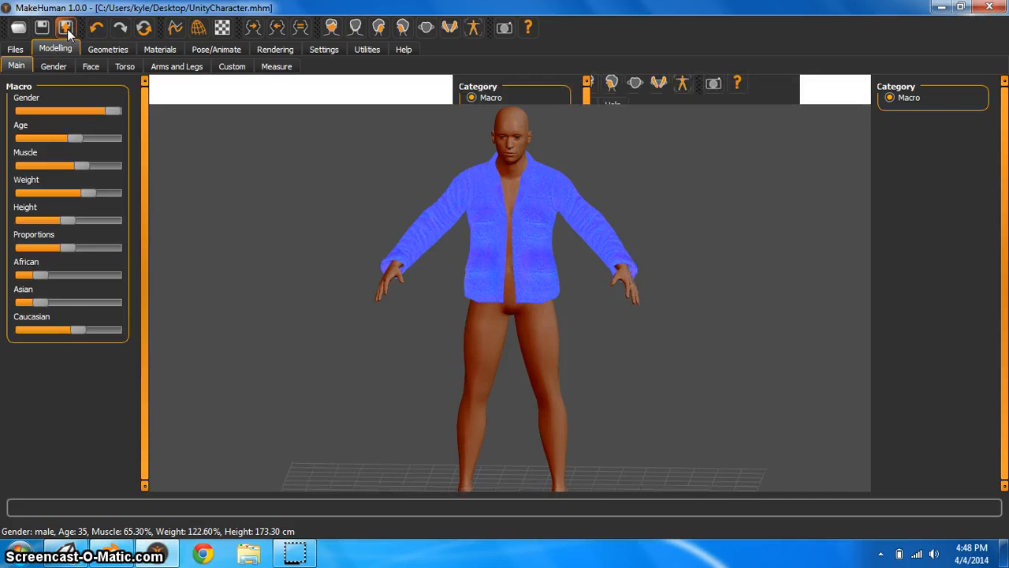
click(18, 97)
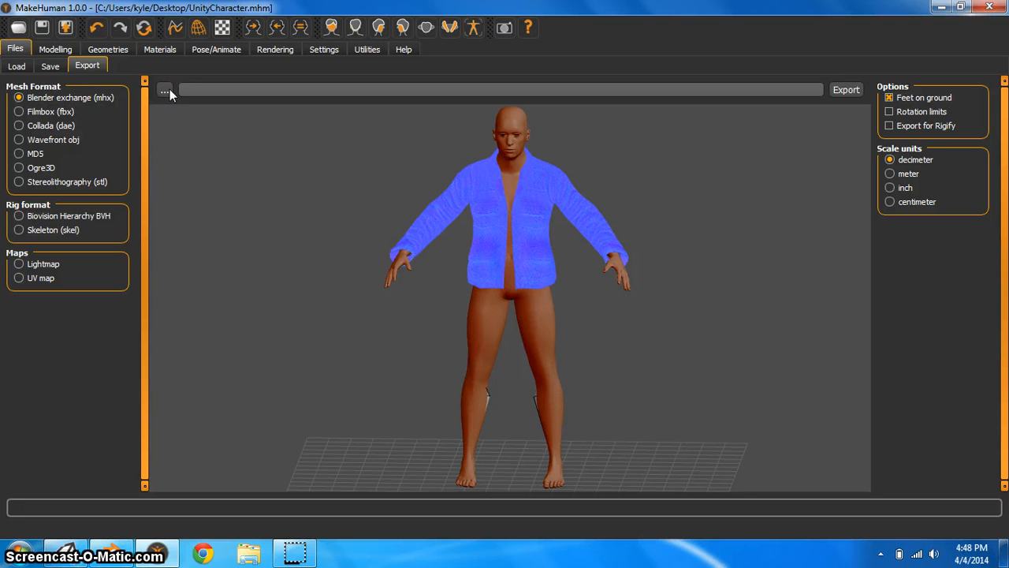
click(164, 90)
click(47, 120)
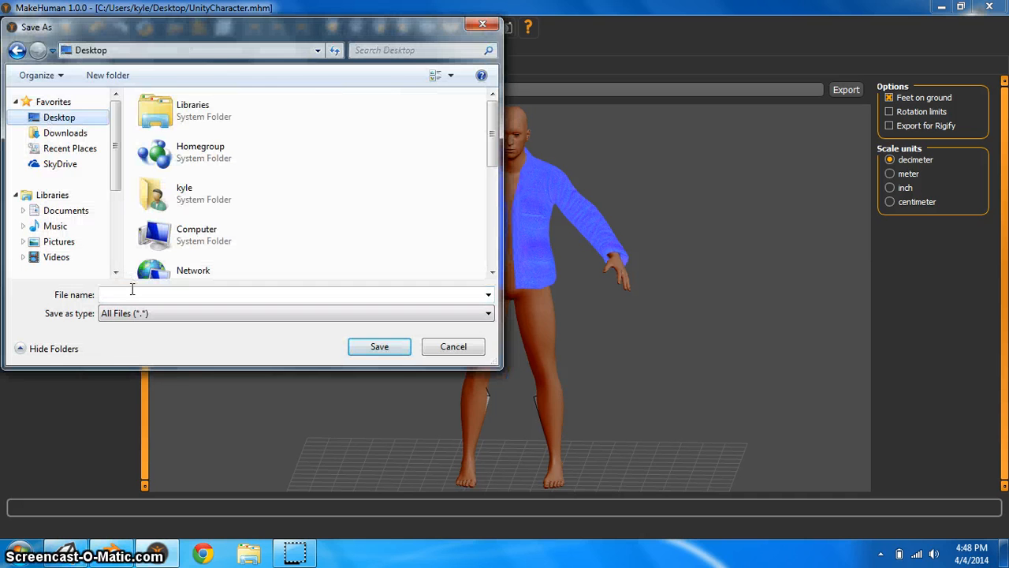
text(Unity)
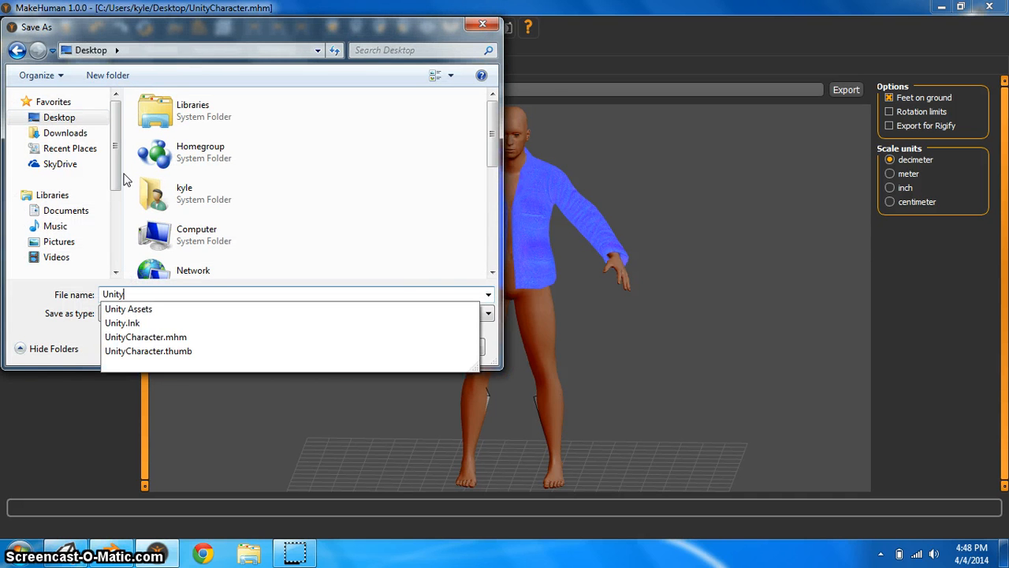
text(CharacterExport)
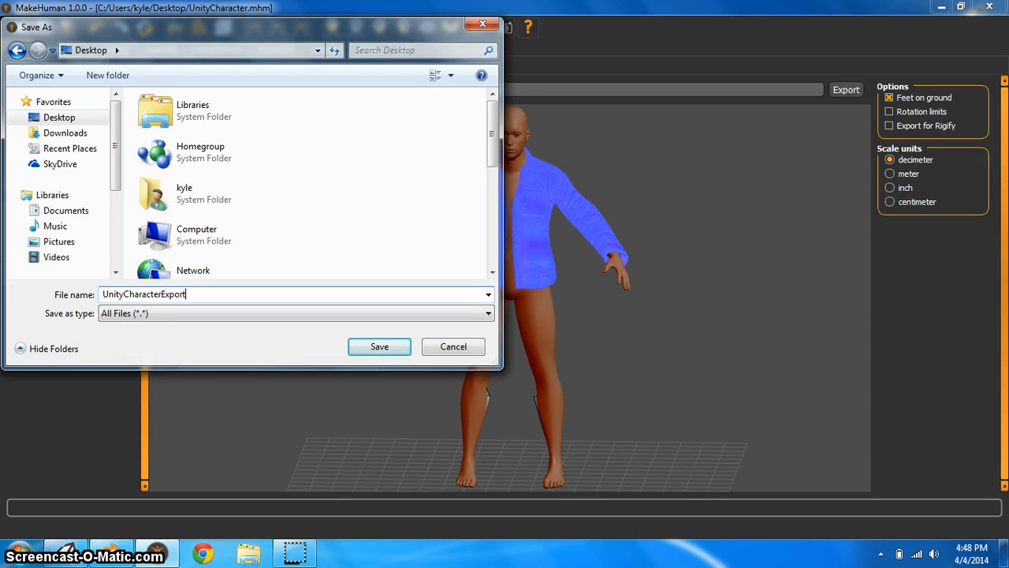
key(Return)
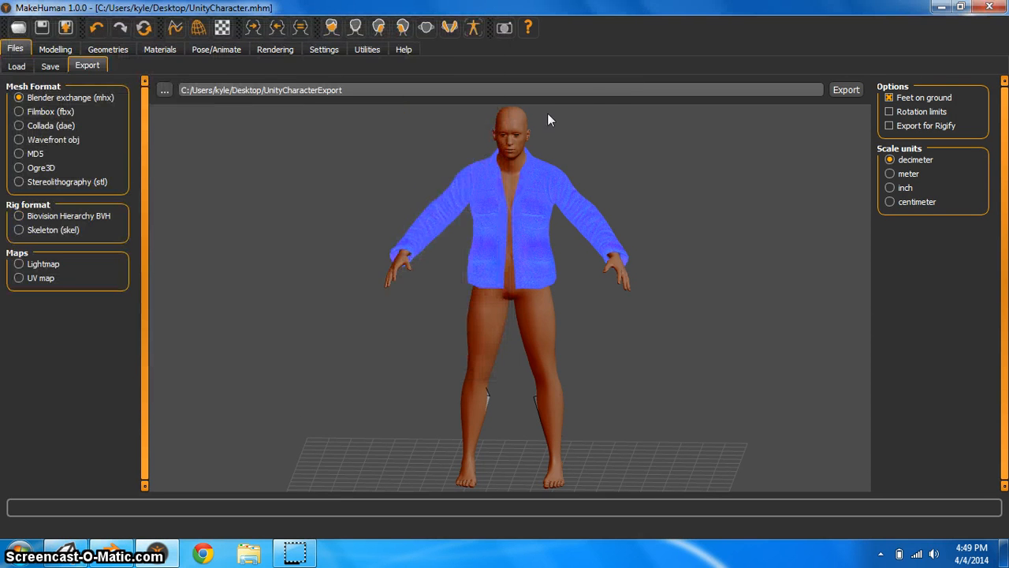
click(849, 93)
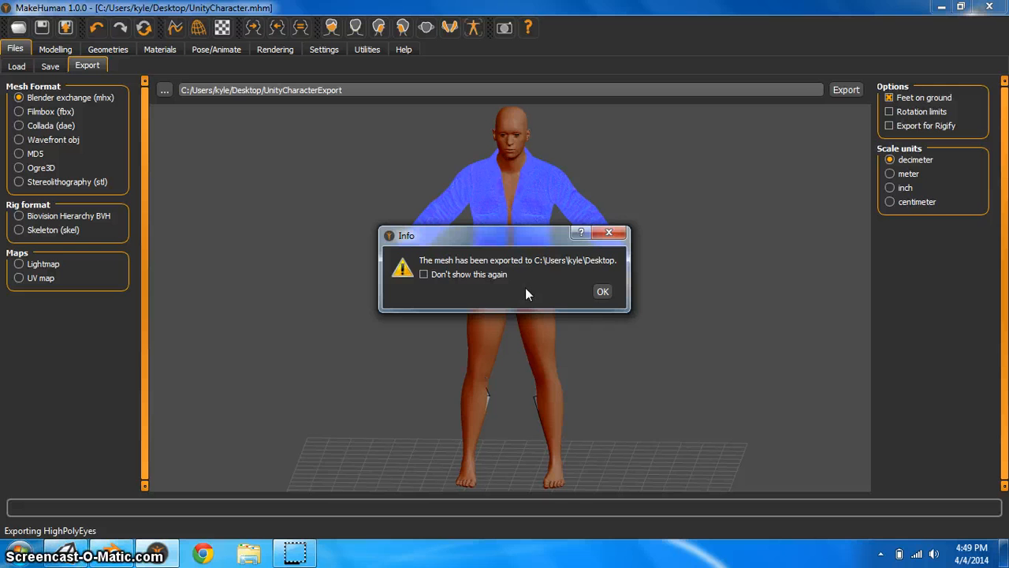
click(602, 292)
Minimize MakeHuman and select the exported character files and textures folder on the desktop
click(942, 7)
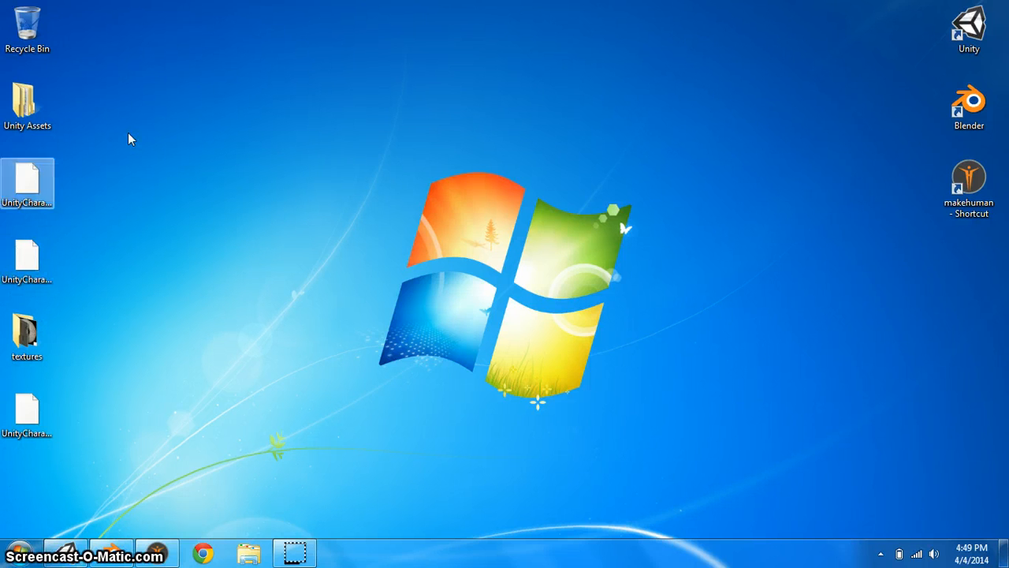
drag(136, 175, 112, 359)
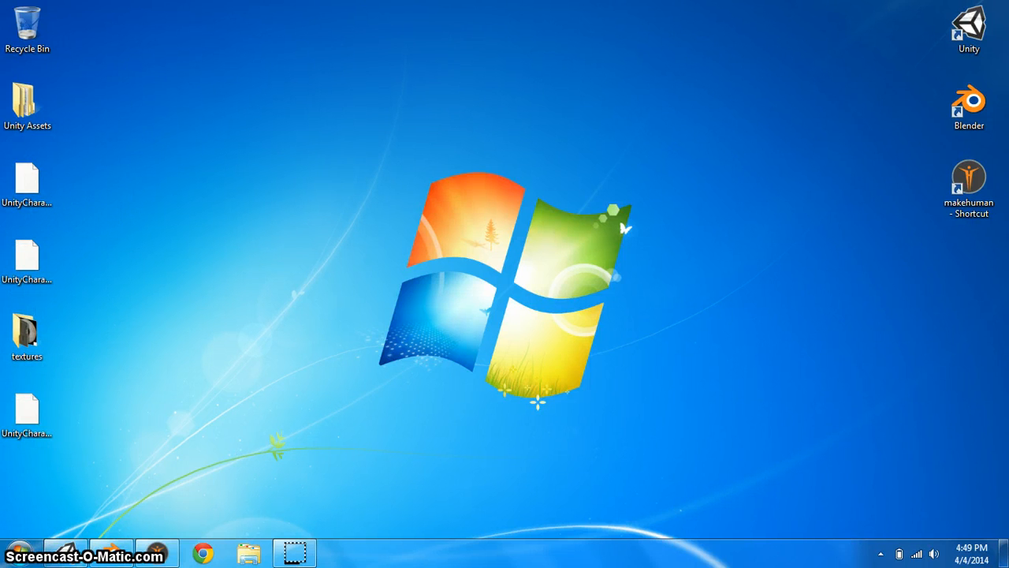
Open Blender and dismiss the splash screen
click(114, 555)
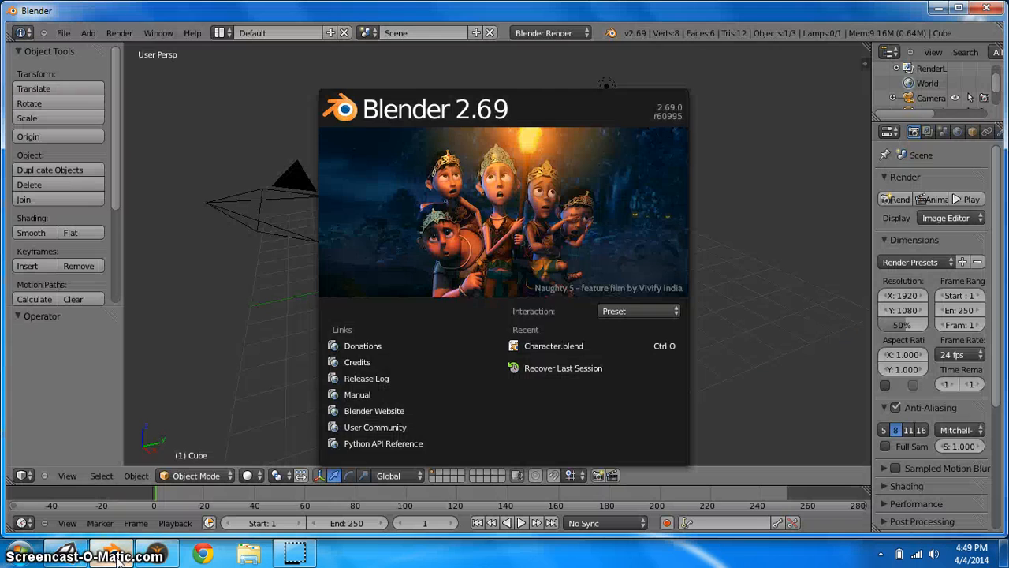
click(753, 268)
click(513, 249)
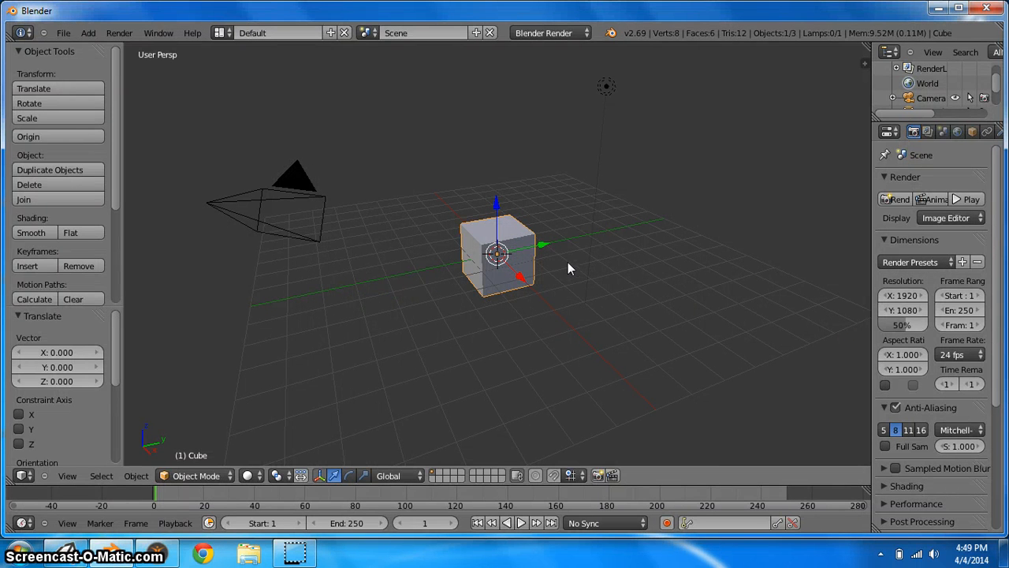
key(g)
key(y)
right_click(591, 261)
Delete the default cube from the scene
middle_drag(520, 264, 545, 269)
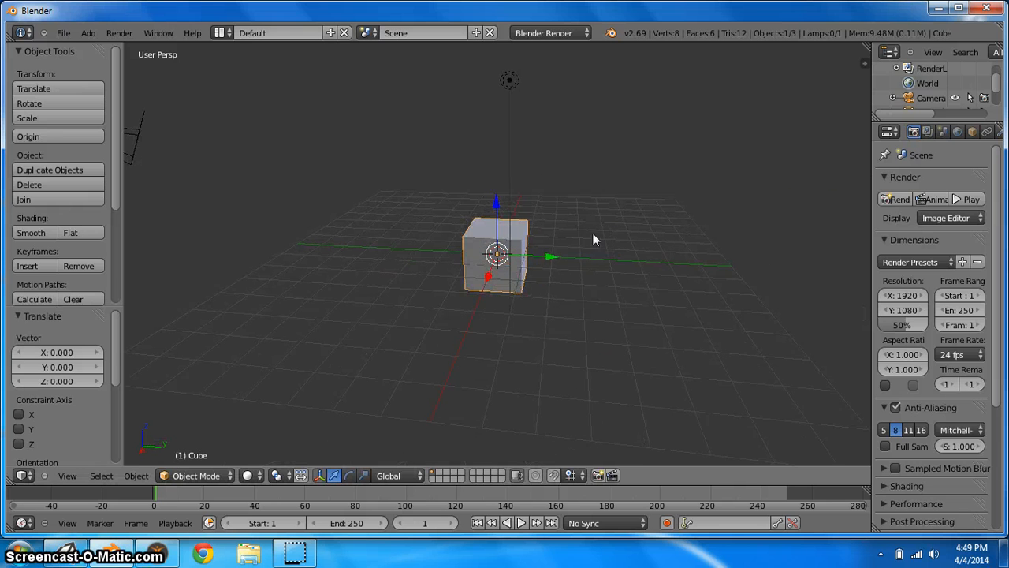
middle_drag(593, 240, 626, 228)
middle_drag(631, 286, 622, 297)
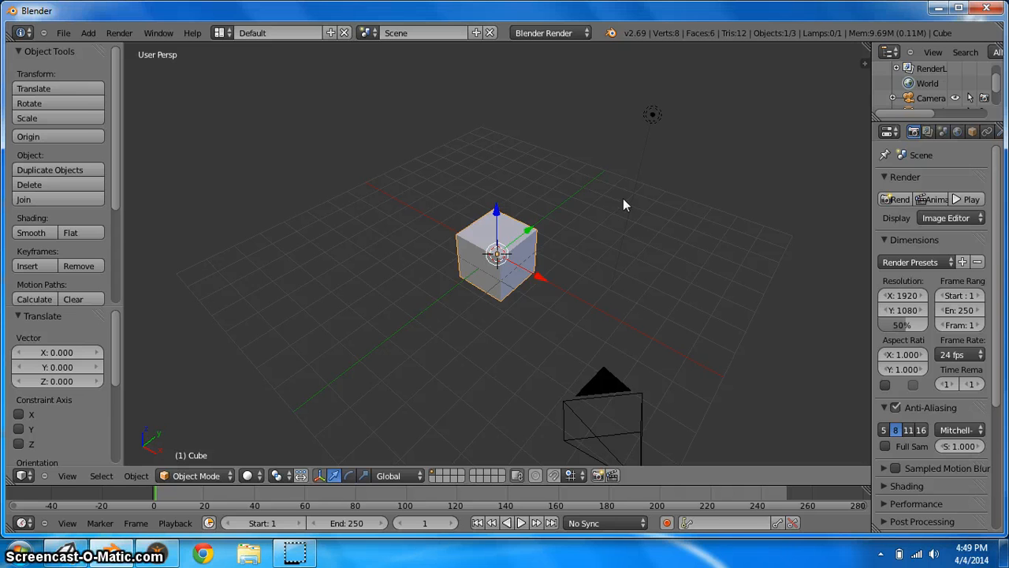
key(x)
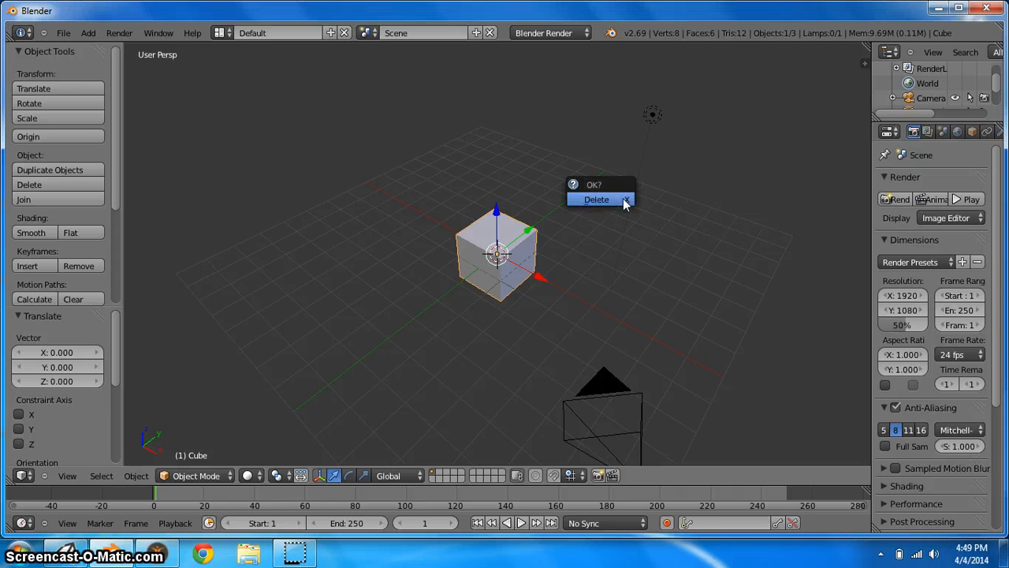
click(623, 202)
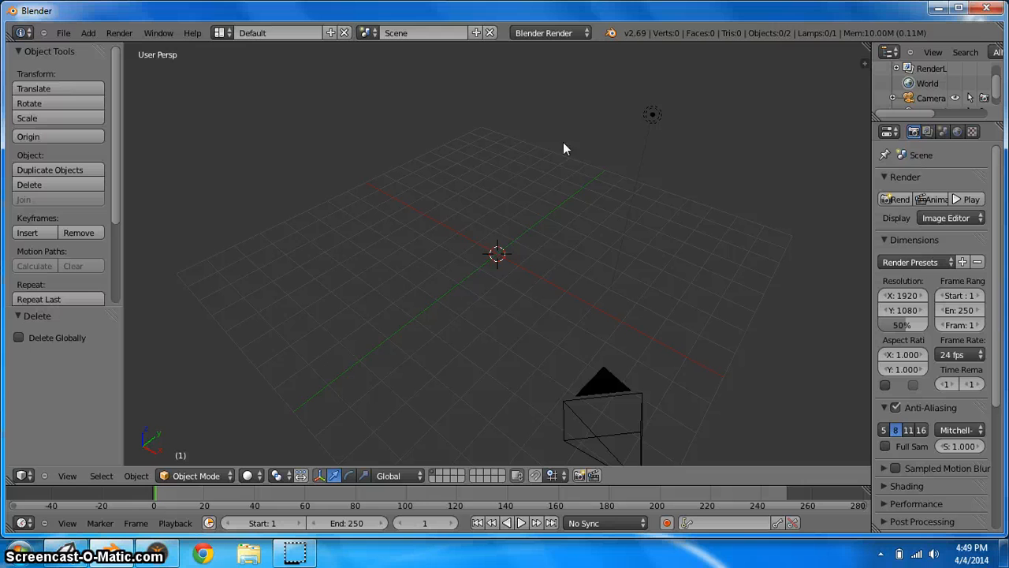
Open Blender's User Preferences
click(63, 33)
click(64, 33)
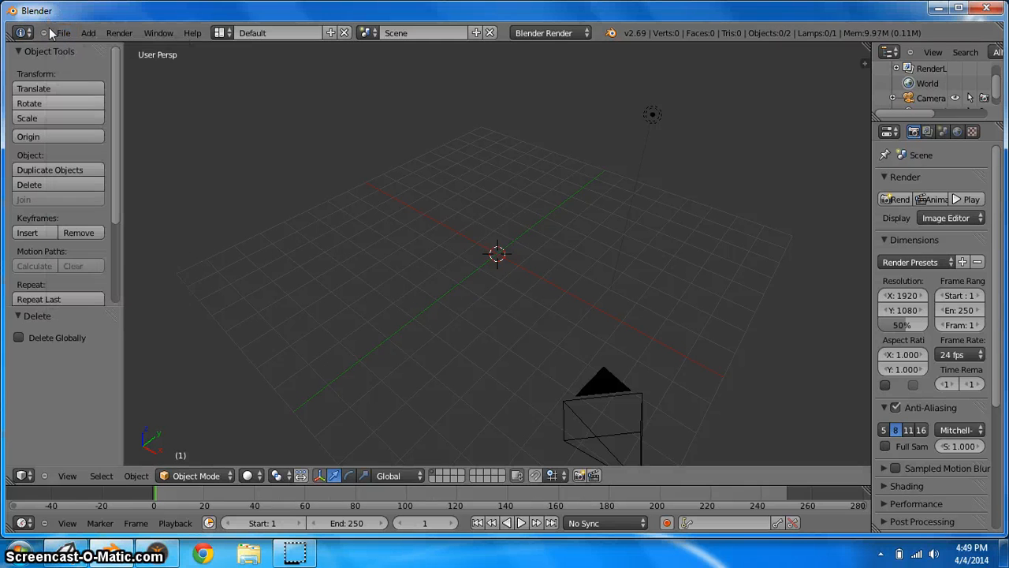
click(66, 33)
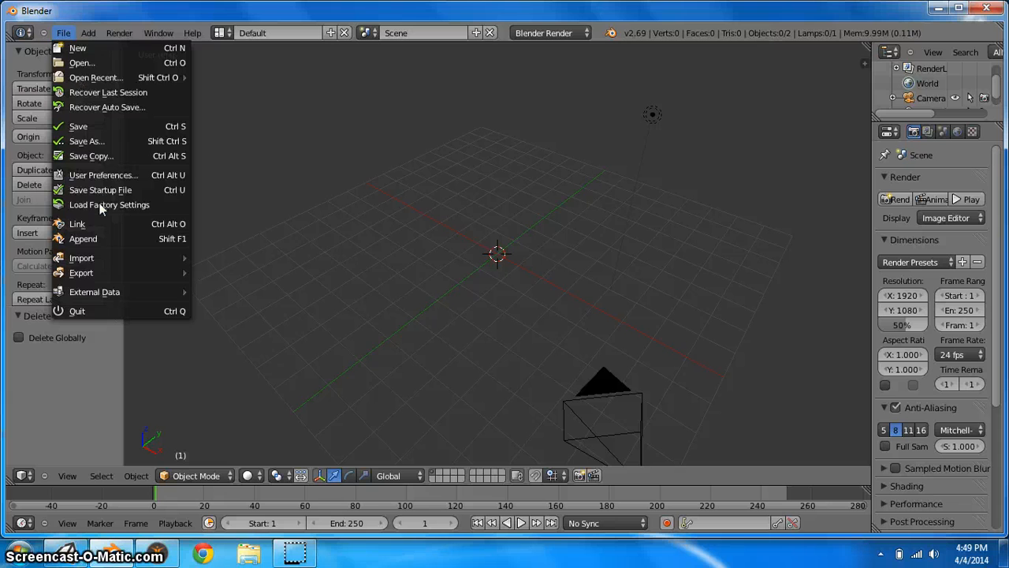
click(118, 174)
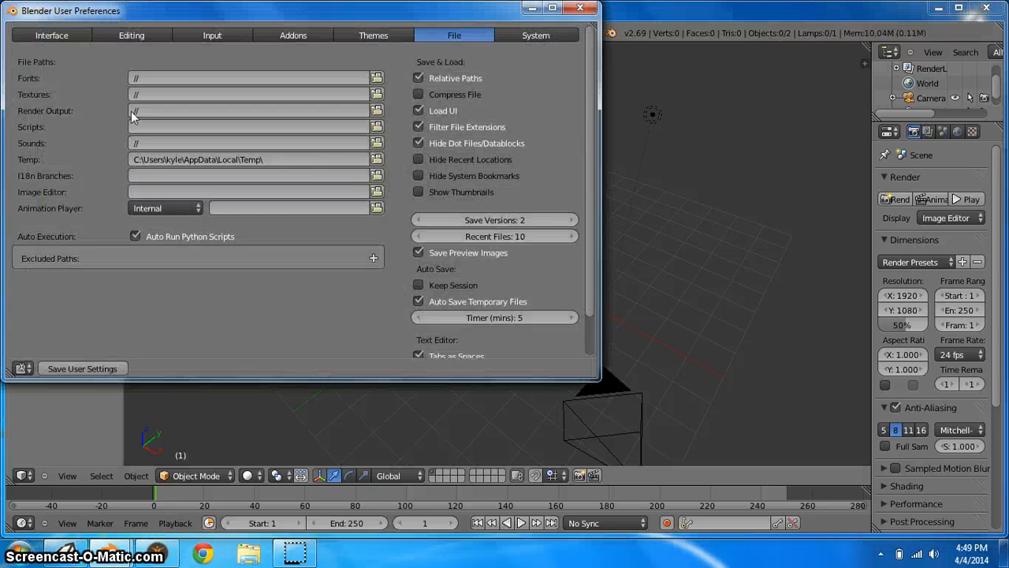
click(166, 554)
click(66, 30)
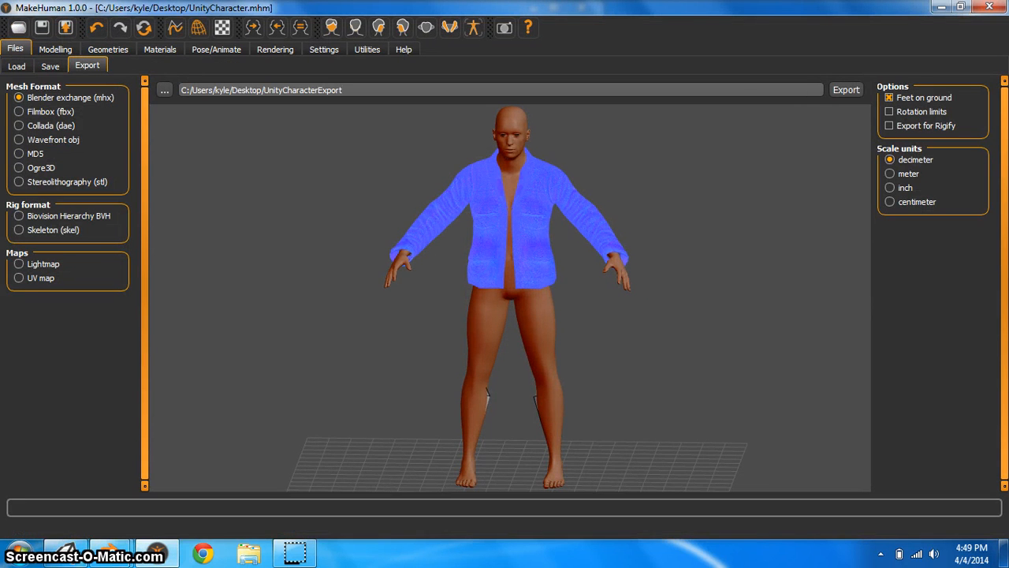
click(940, 7)
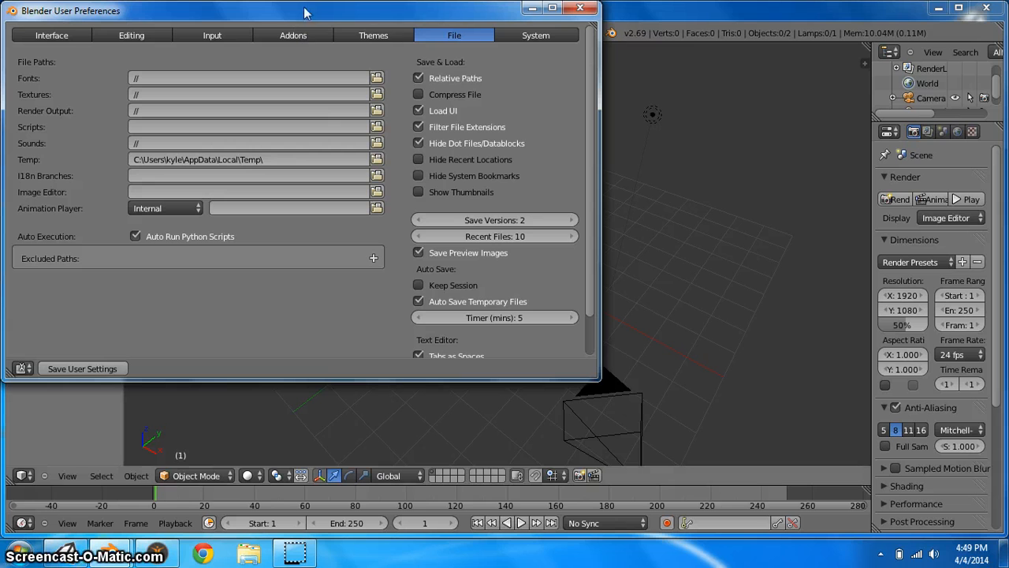
Browse the User Preferences tabs to find the add-ons list
drag(305, 11, 349, 95)
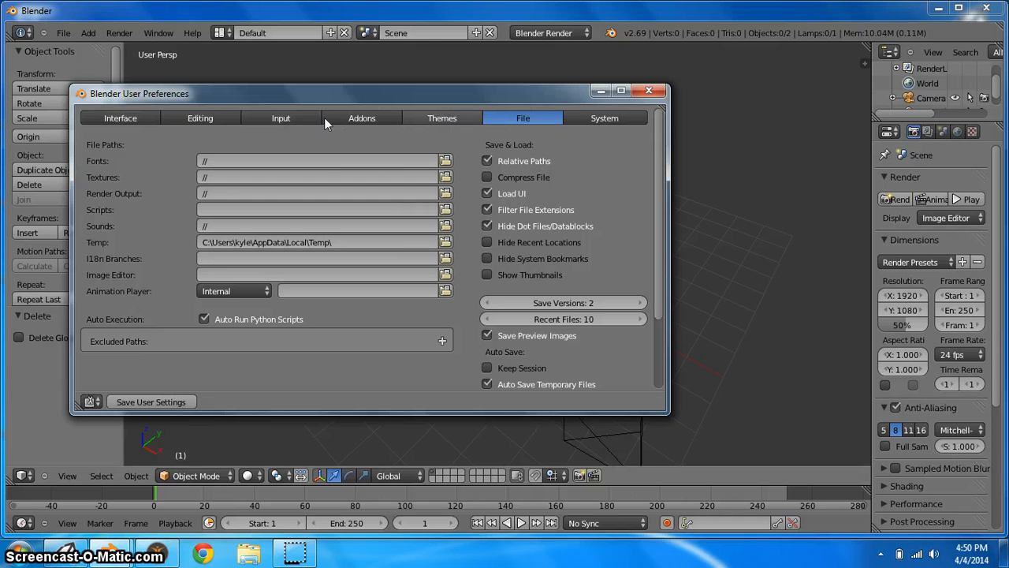
click(426, 118)
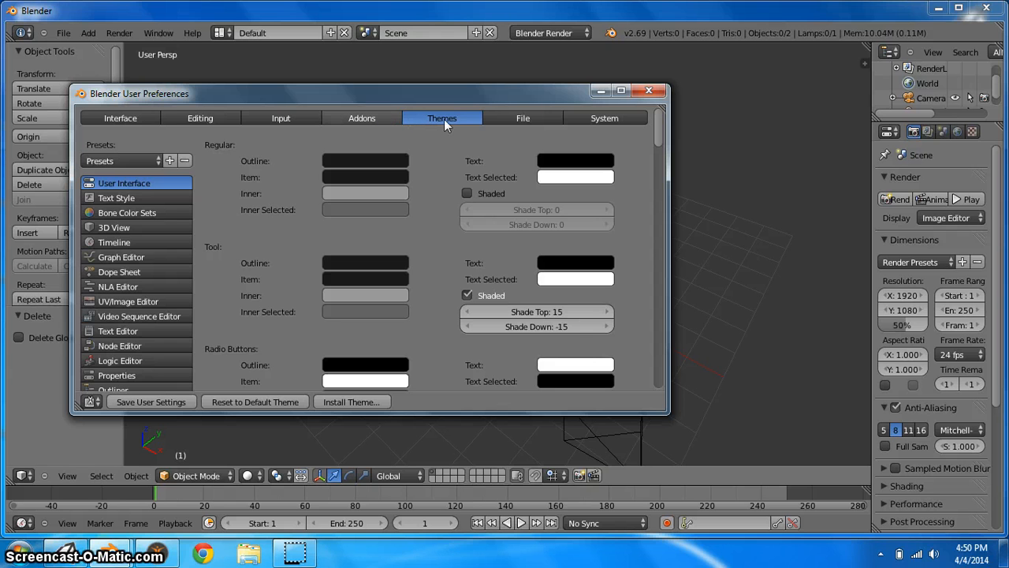
scroll(166, 278, down, 9)
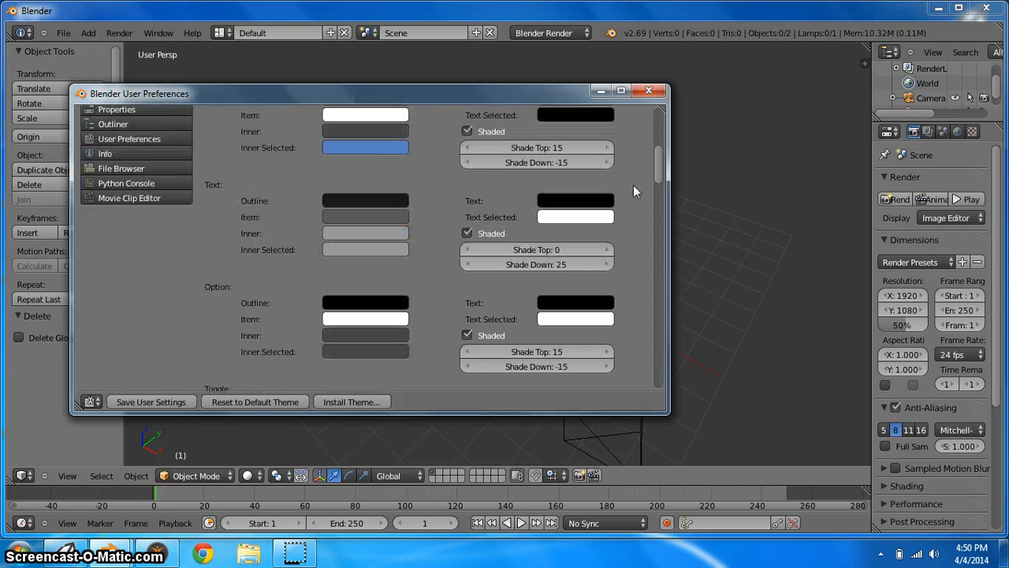
scroll(130, 183, up, 1)
scroll(130, 183, up, 6)
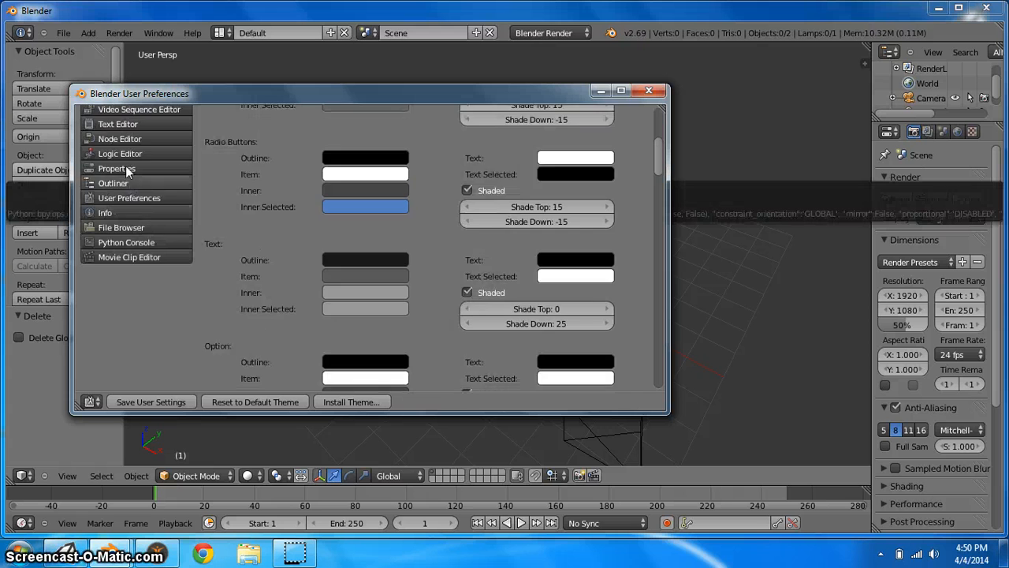
scroll(133, 140, up, 4)
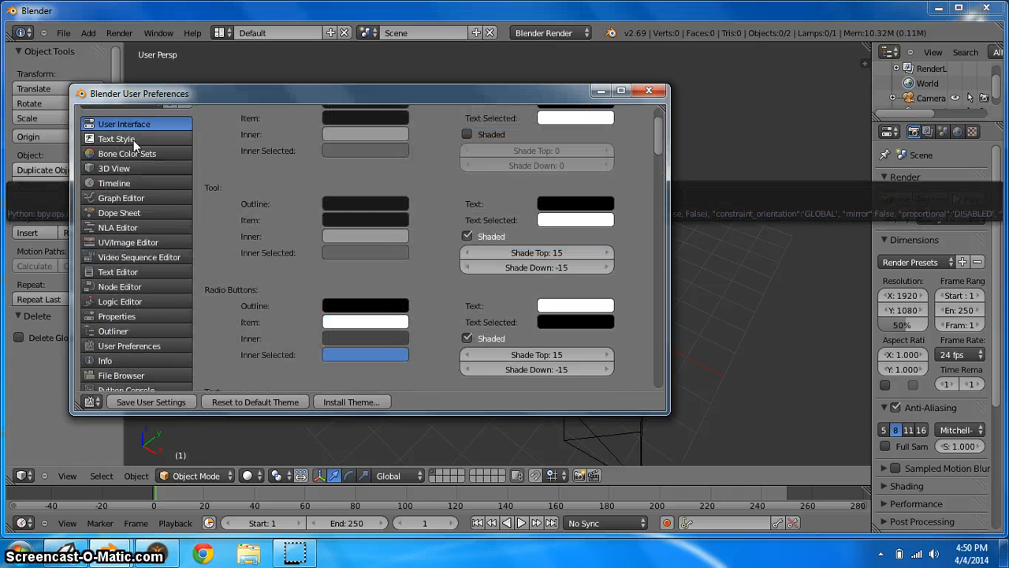
click(215, 120)
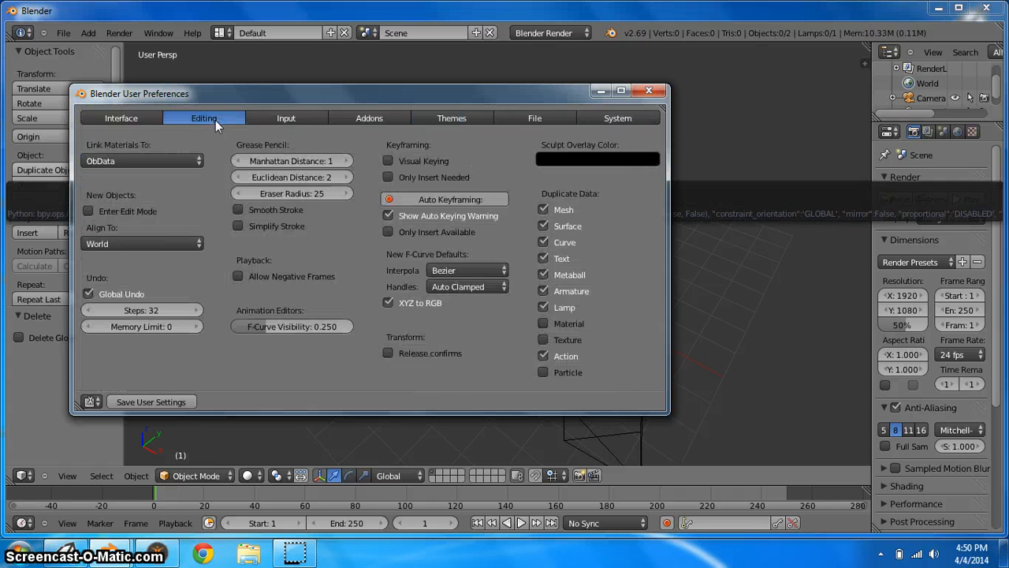
click(297, 119)
click(383, 121)
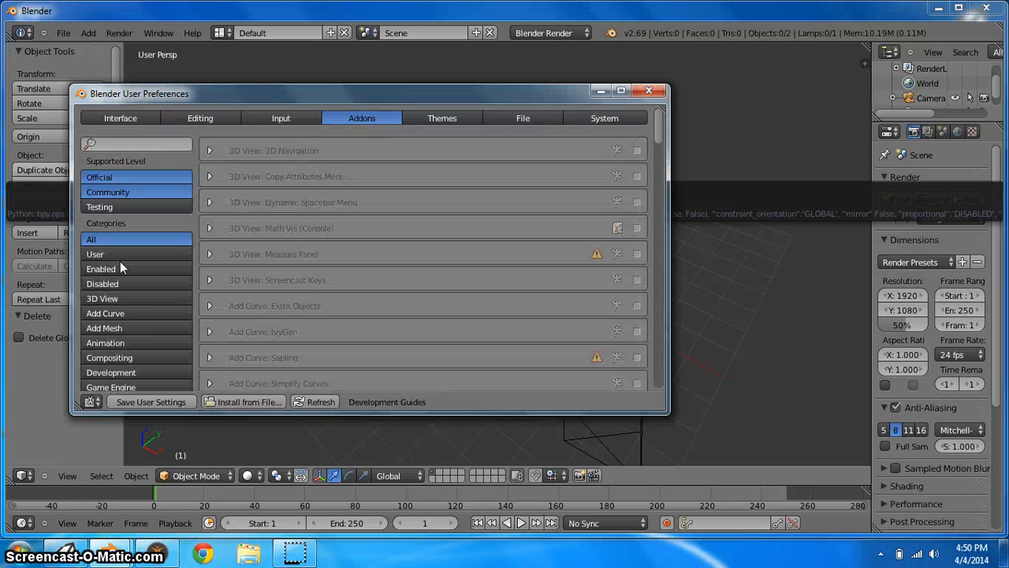
Filter add-ons by Import-Export and enable the Import: MakeHuman (.mhx) add-on
scroll(125, 259, down, 5)
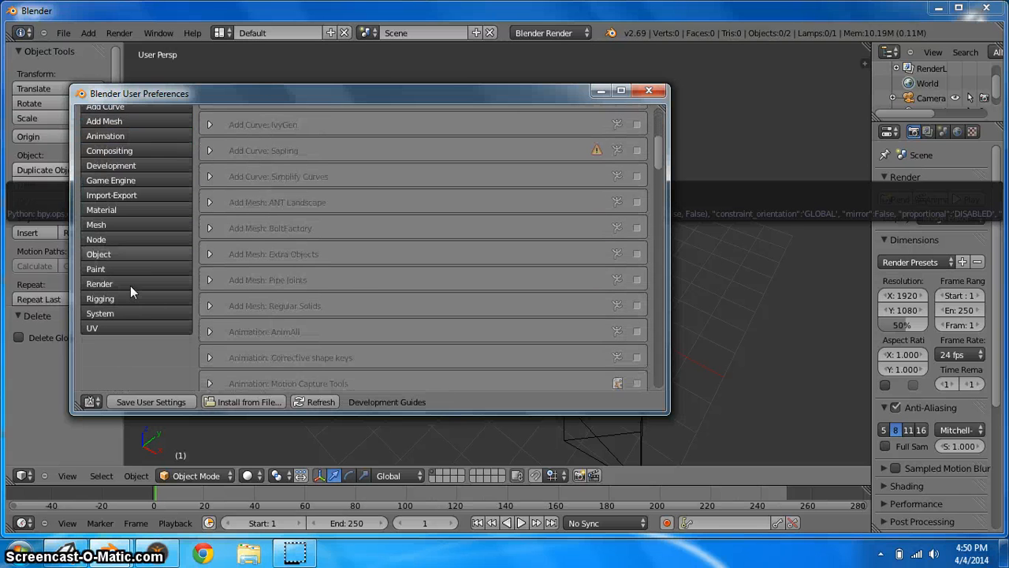
click(115, 194)
scroll(388, 194, down, 5)
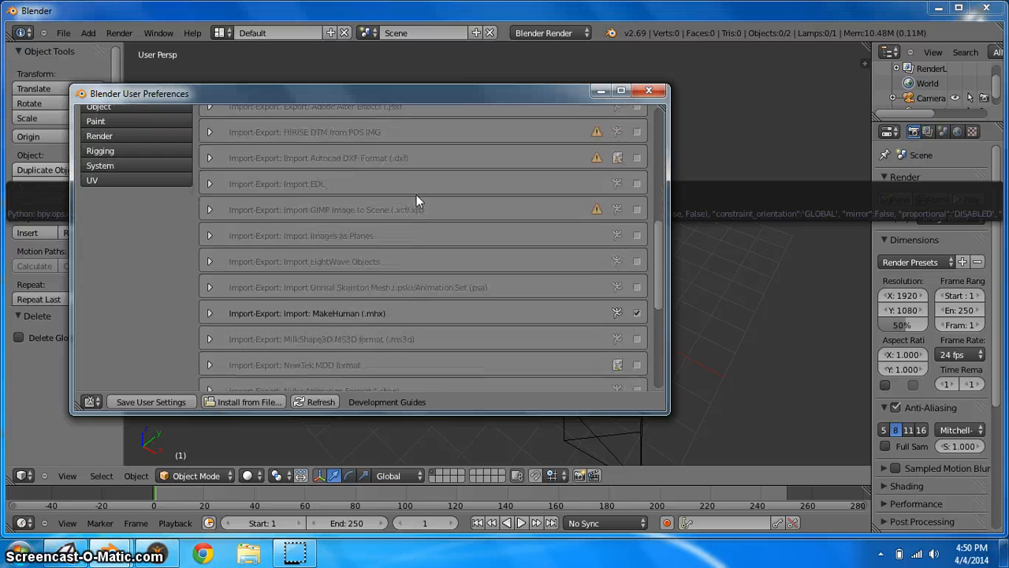
scroll(211, 314, down, 5)
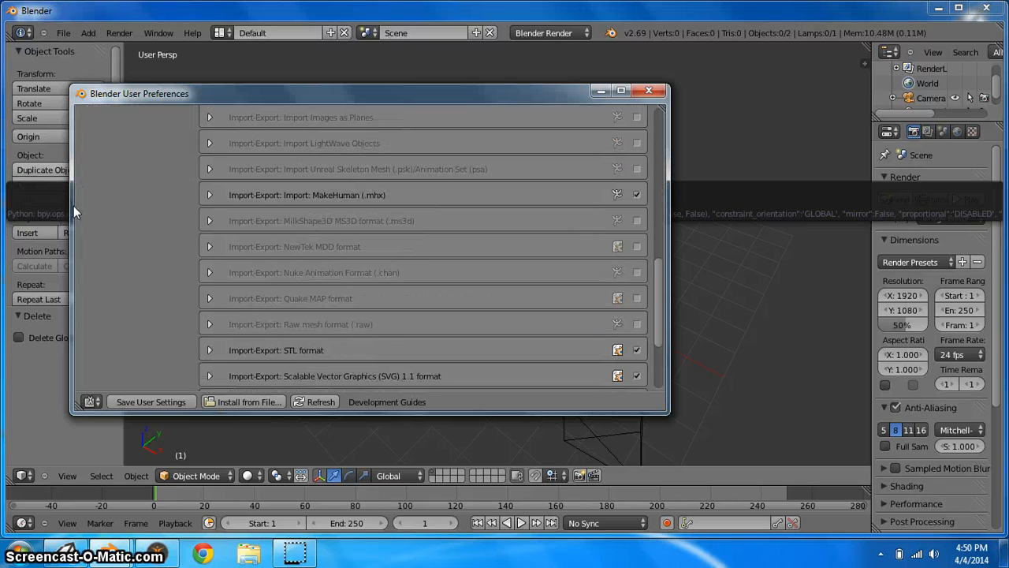
click(209, 195)
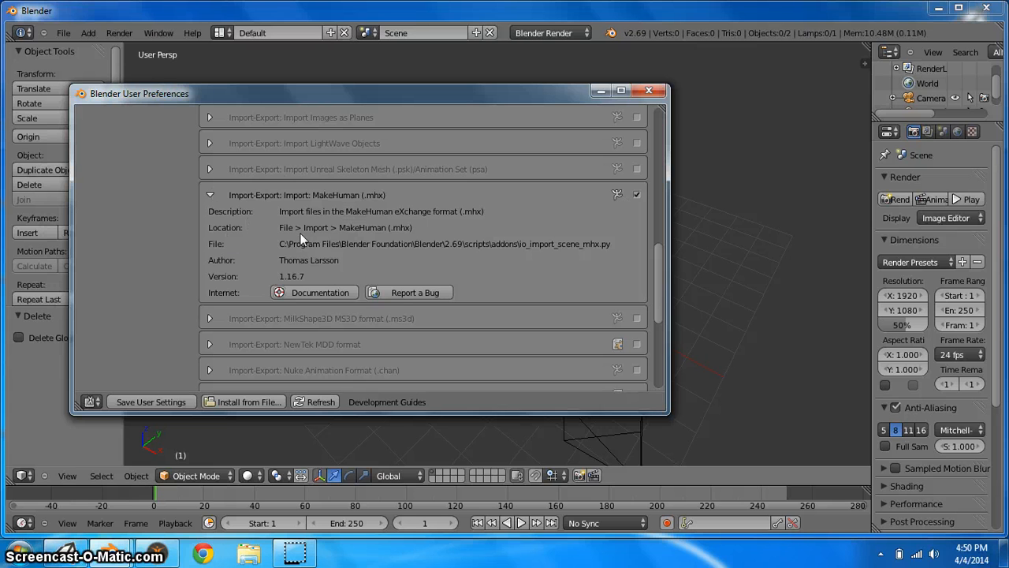
click(637, 196)
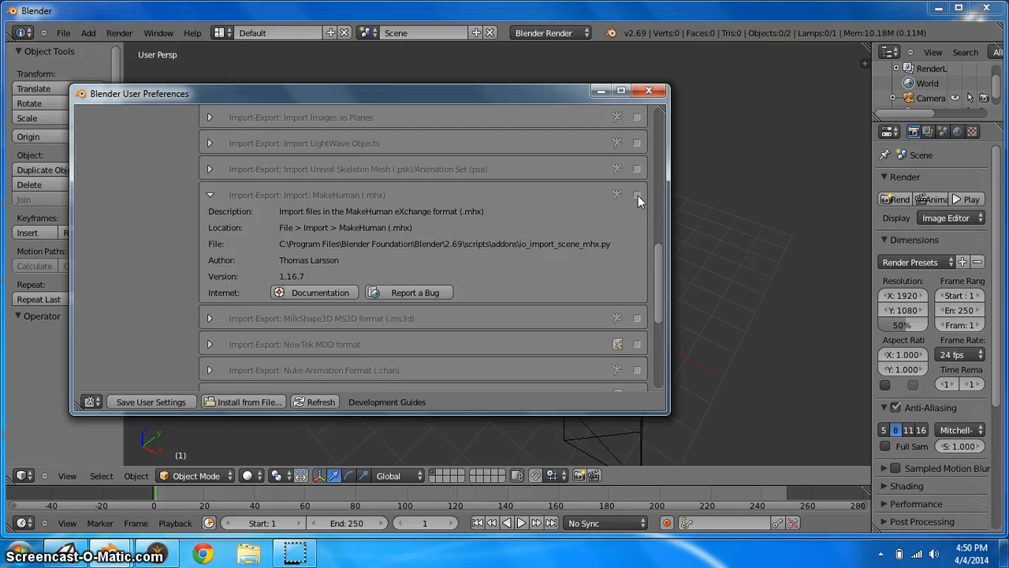
click(638, 194)
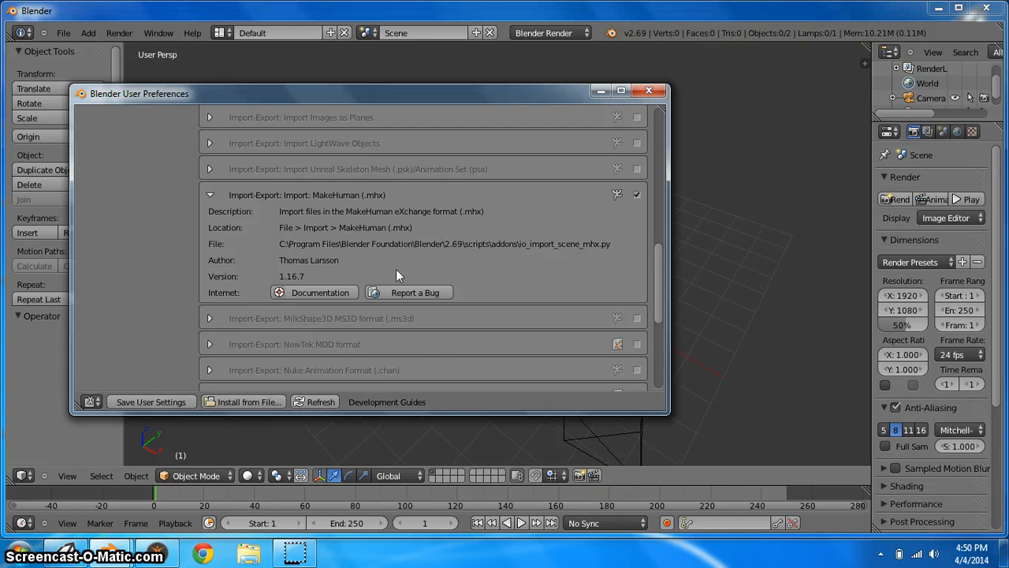
Save the user settings and close the preferences window
drag(660, 315, 660, 266)
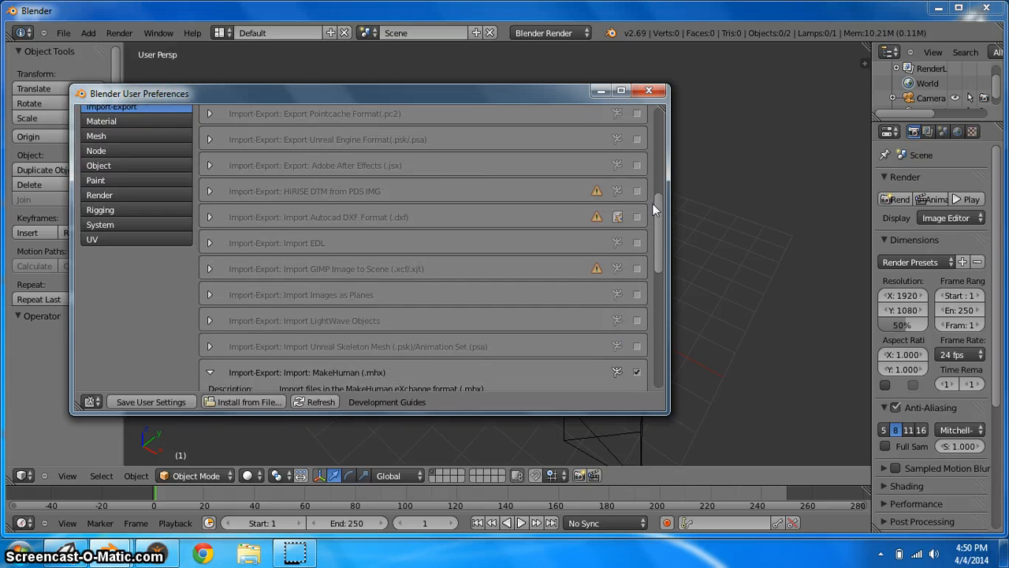
drag(650, 124, 647, 118)
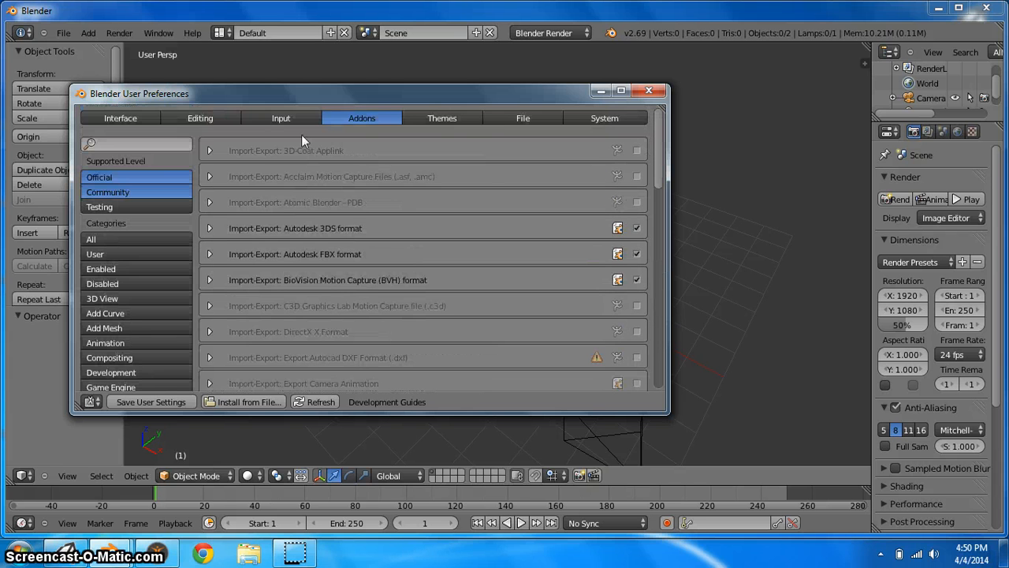
click(502, 117)
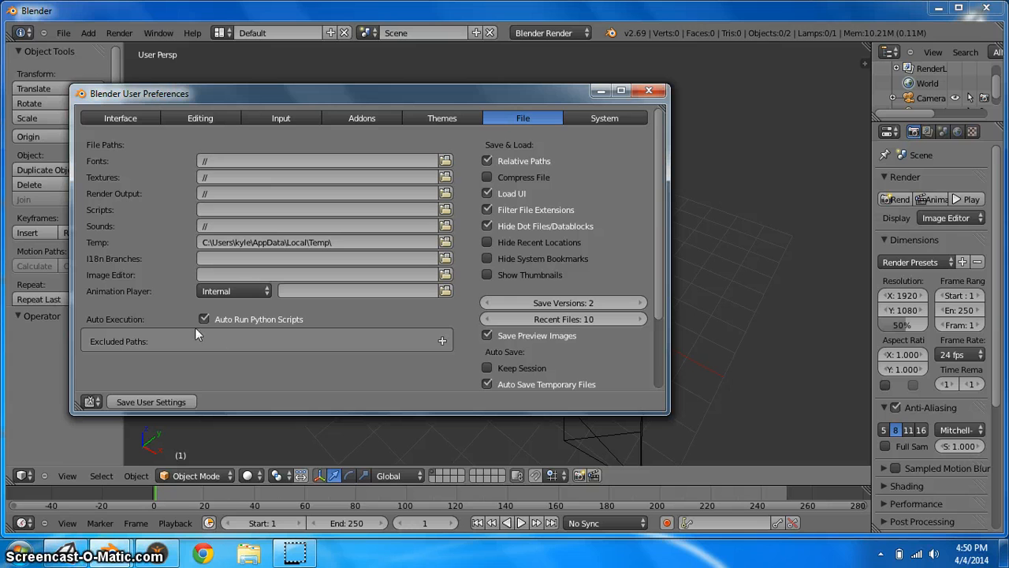
click(172, 402)
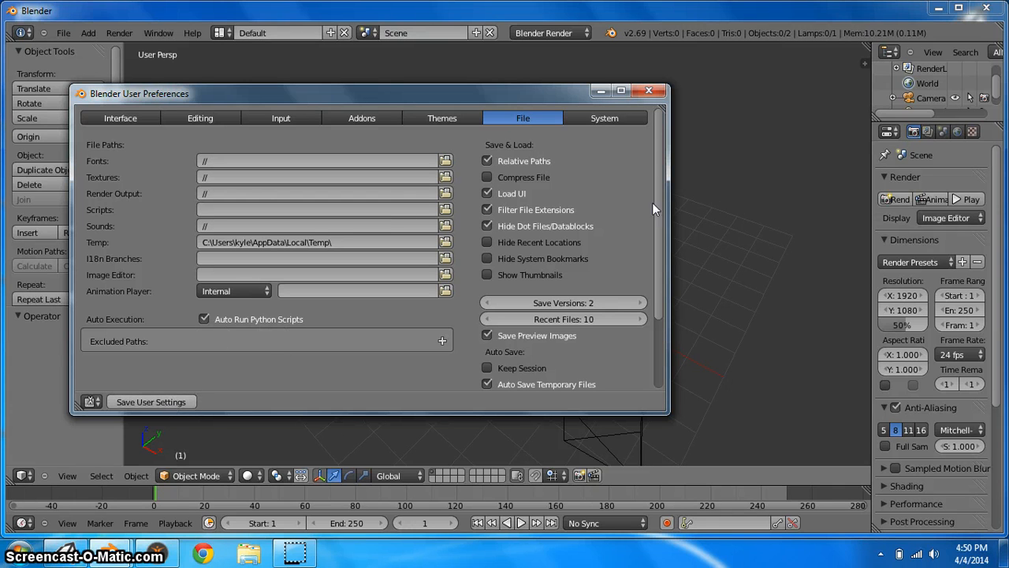
click(659, 92)
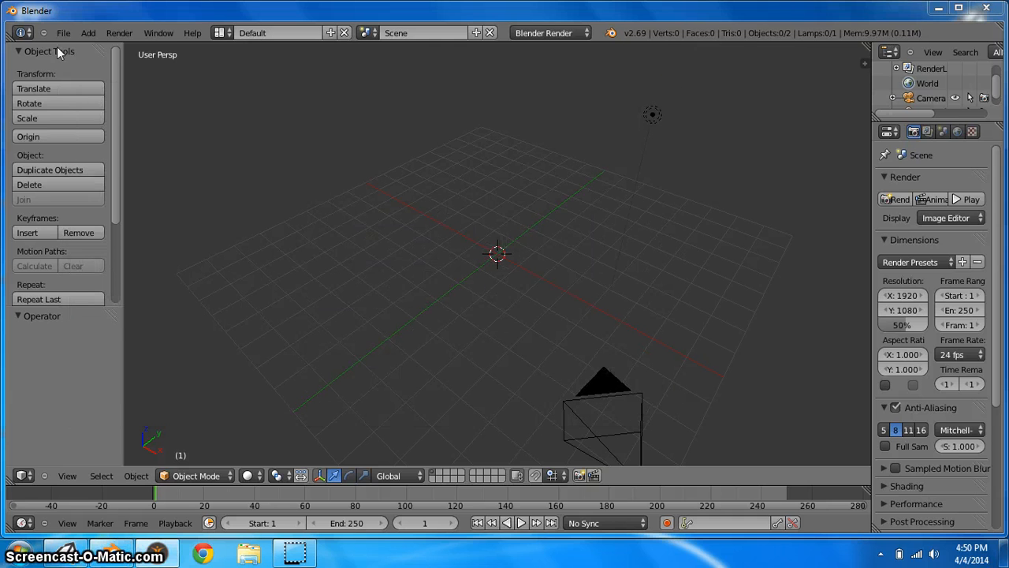
Import the exported UnityCharacterExport MakeHuman (.mhx) file from the Desktop
click(63, 32)
mouse_move(91, 263)
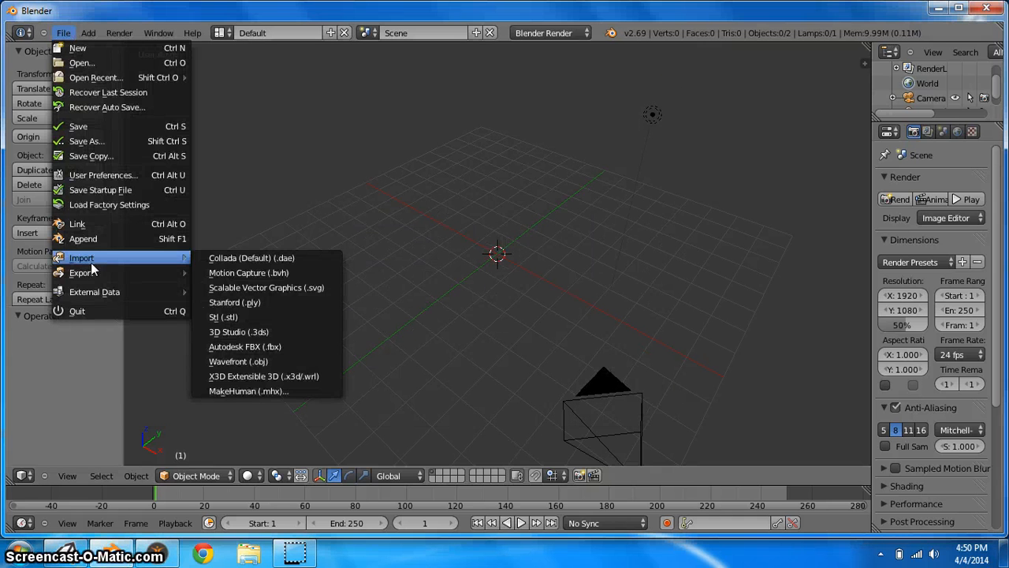
click(254, 390)
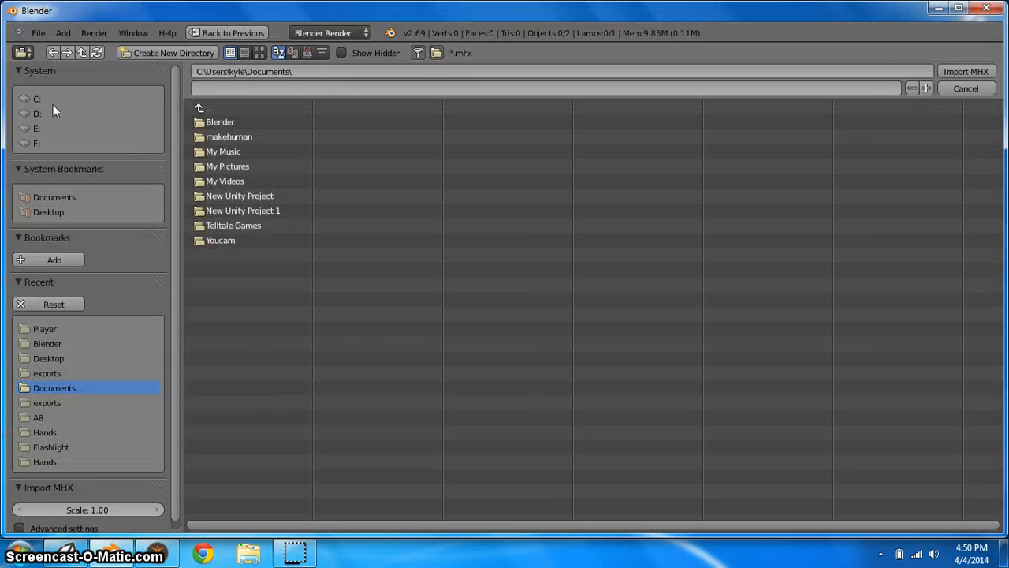
click(43, 212)
click(233, 152)
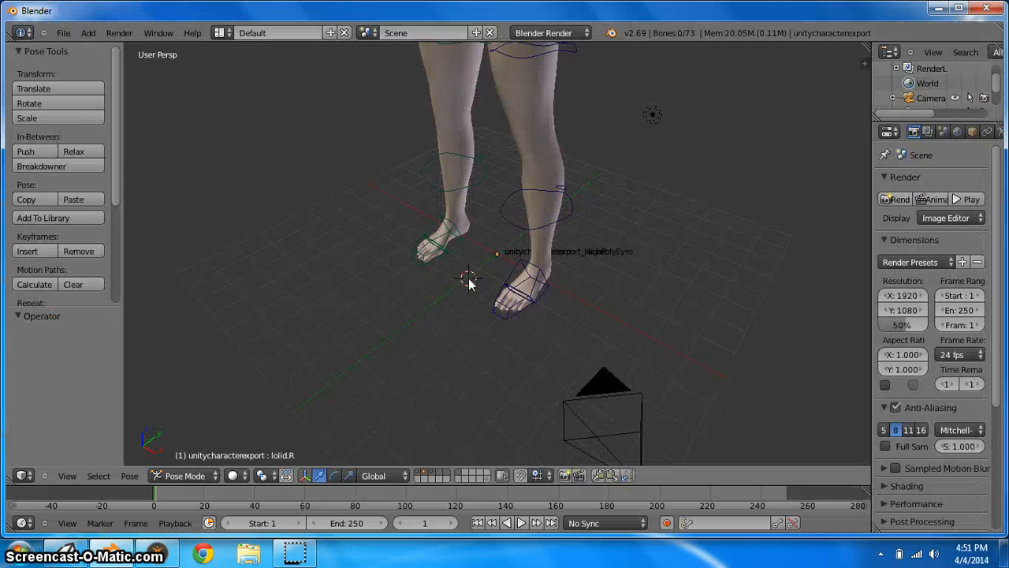
Zoom out to view the whole imported rigged character
scroll(639, 229, down, 6)
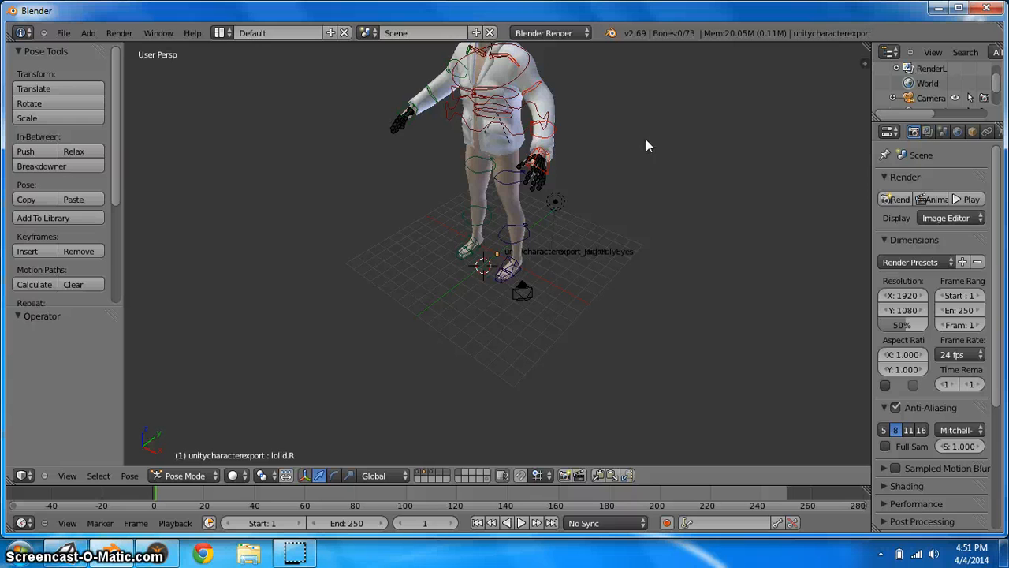
scroll(643, 158, up, 2)
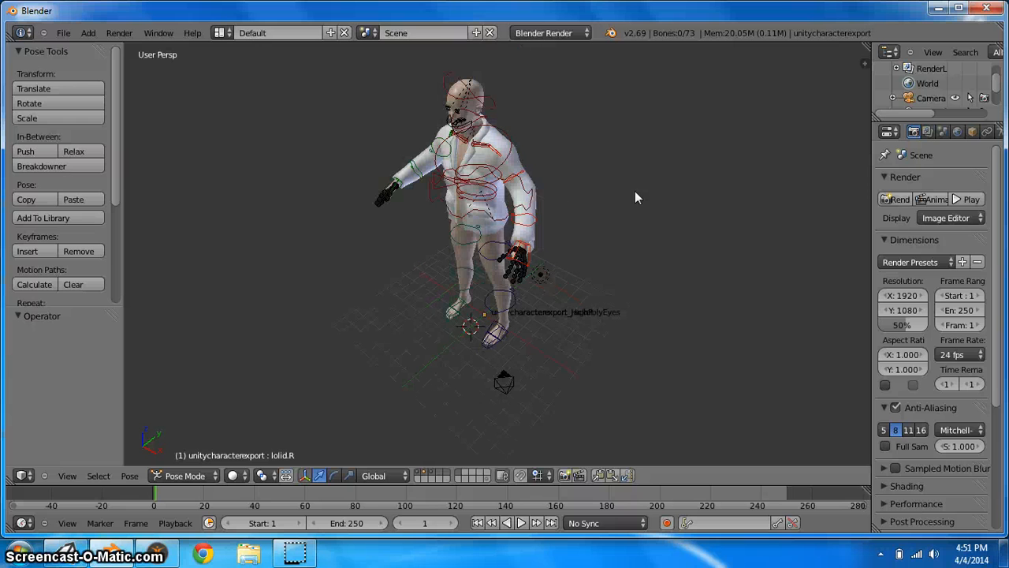
click(181, 476)
click(170, 431)
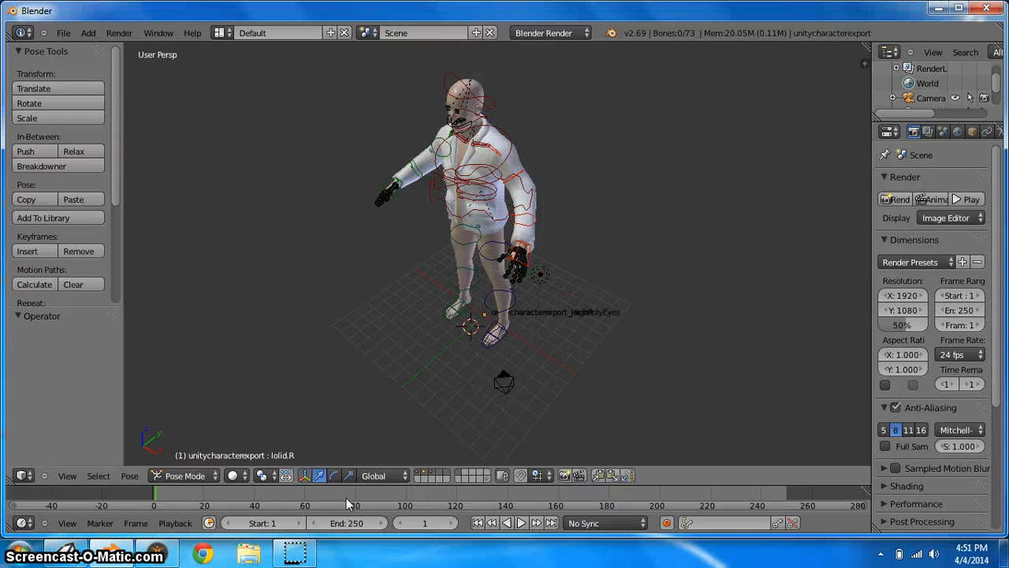
Activate the rotate manipulator, select the left upper arm bone and rotate it about X by about -42°
click(335, 476)
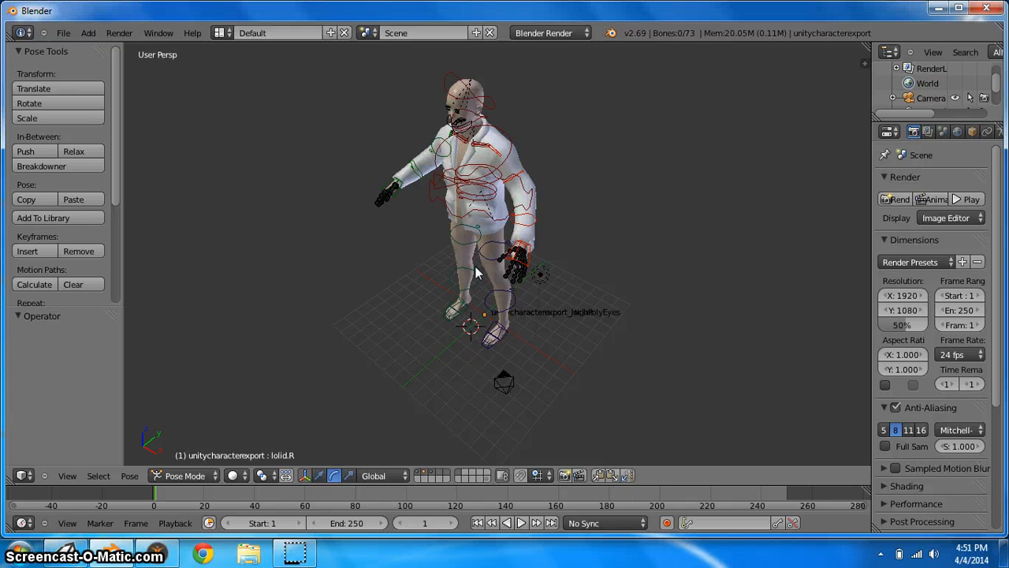
scroll(553, 299, up, 3)
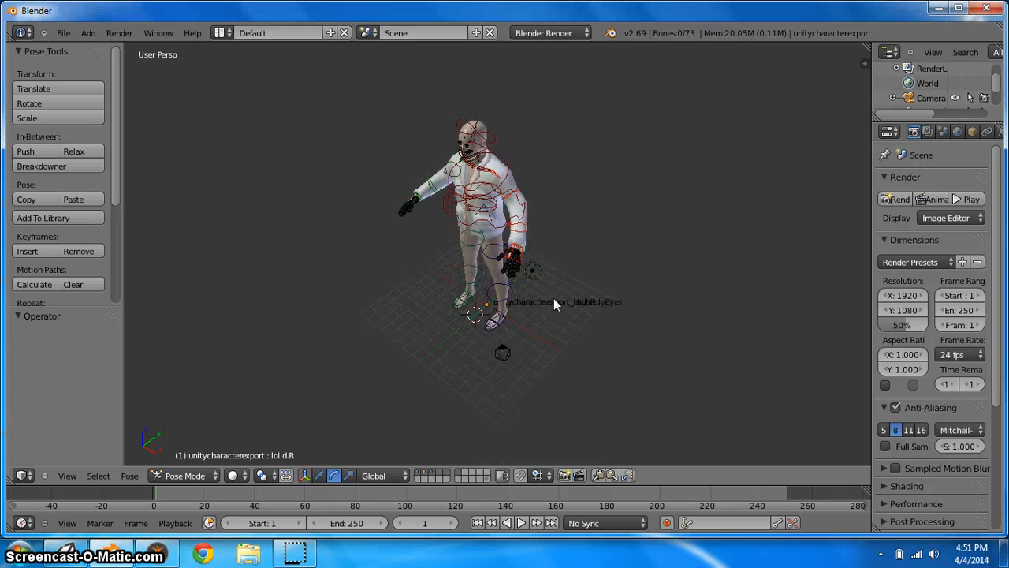
middle_drag(618, 231, 586, 228)
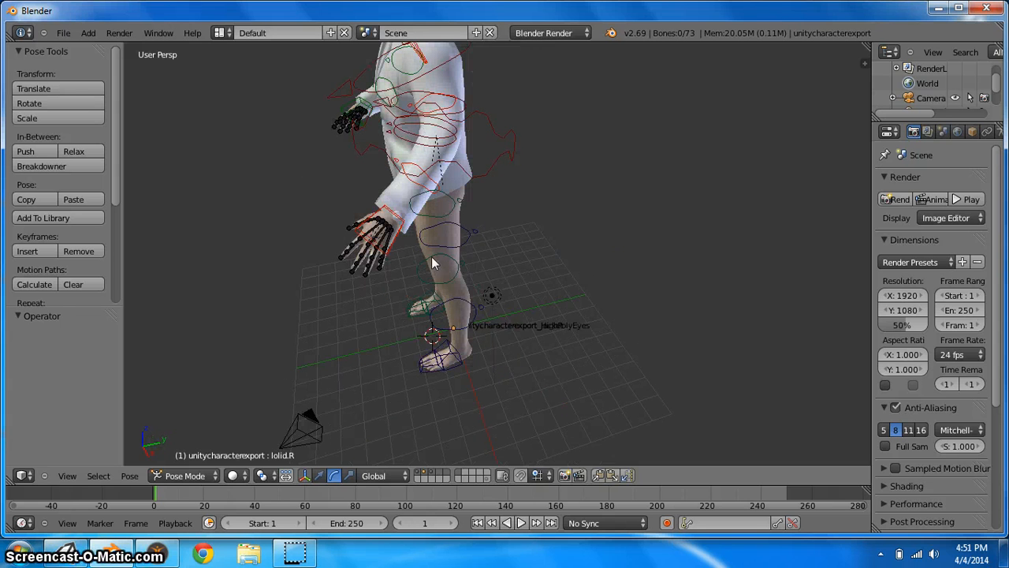
right_click(440, 108)
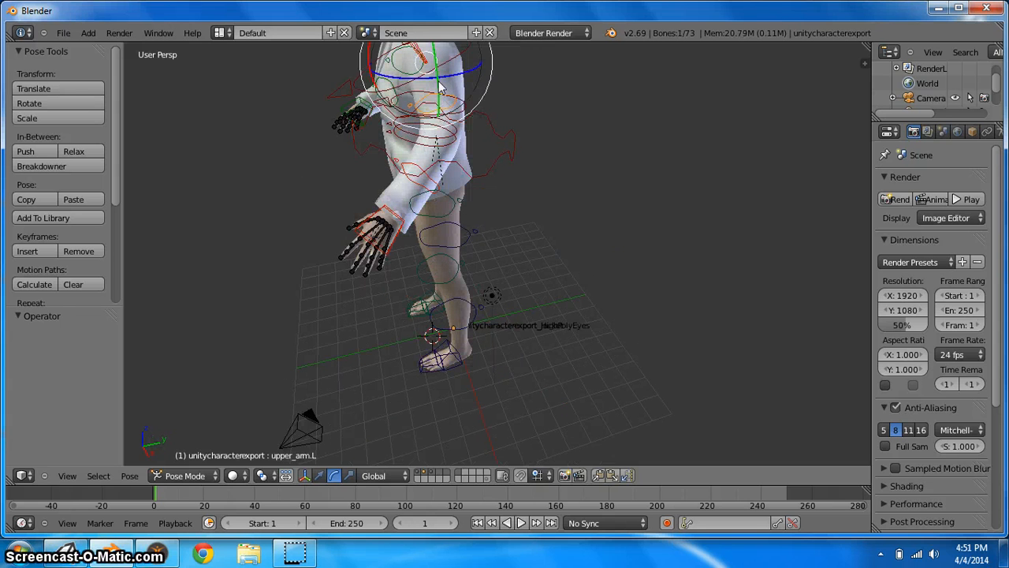
drag(377, 79, 373, 36)
Rotate the right upper arm bone down about X by about -39° and adjust the right forearm bone
right_click(358, 114)
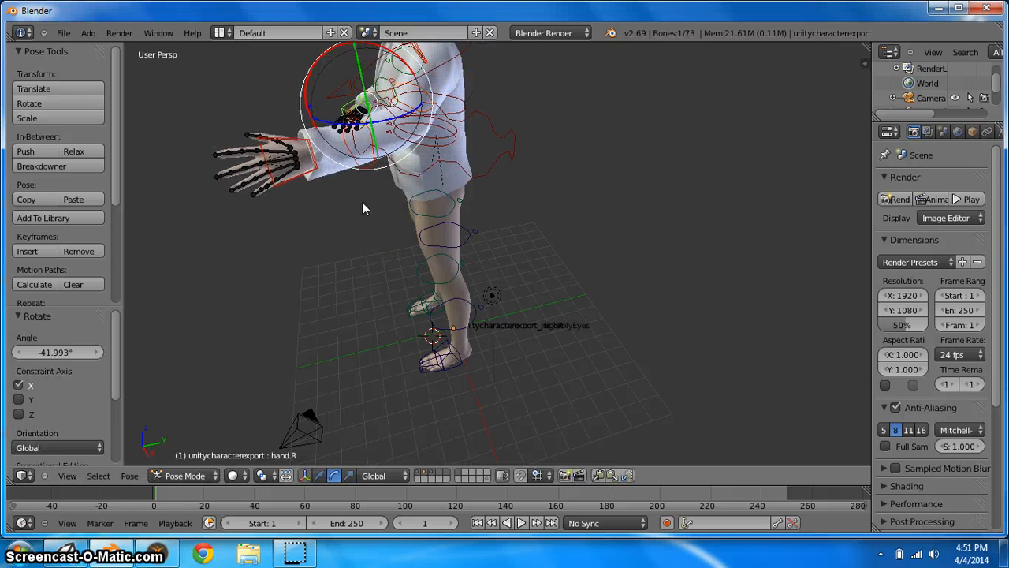
middle_drag(436, 222, 424, 91)
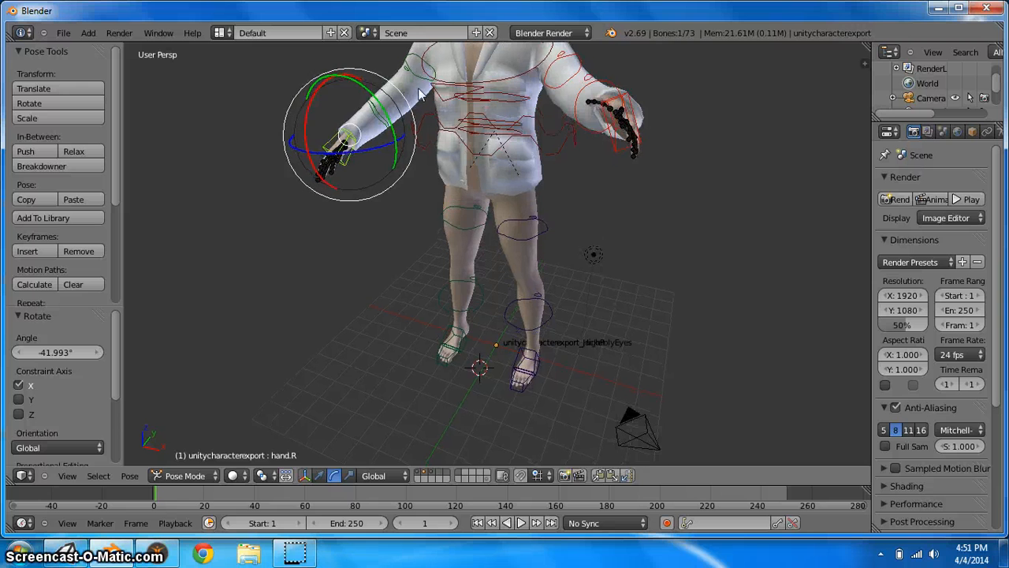
right_click(424, 81)
right_click(411, 80)
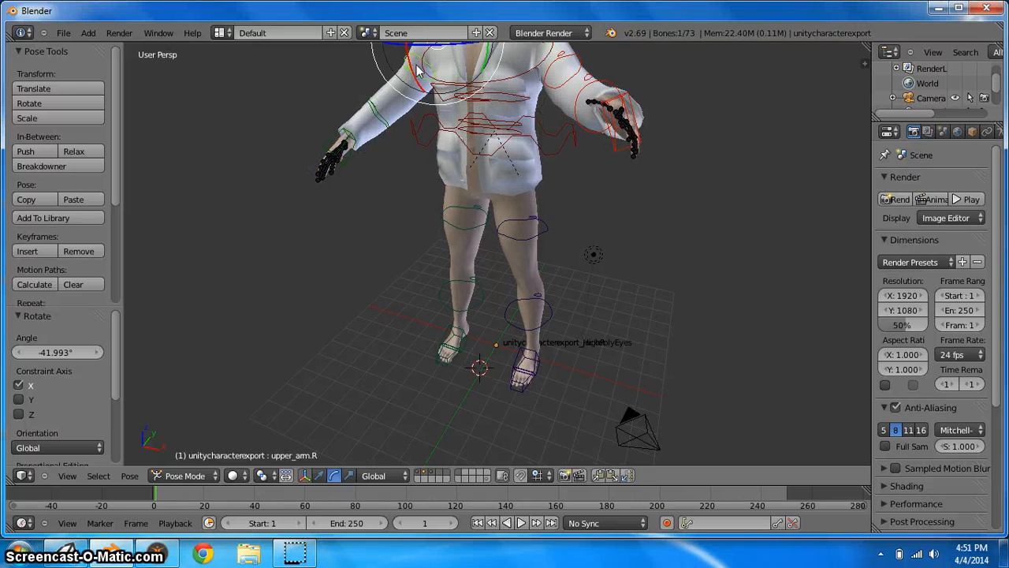
drag(414, 76, 398, 52)
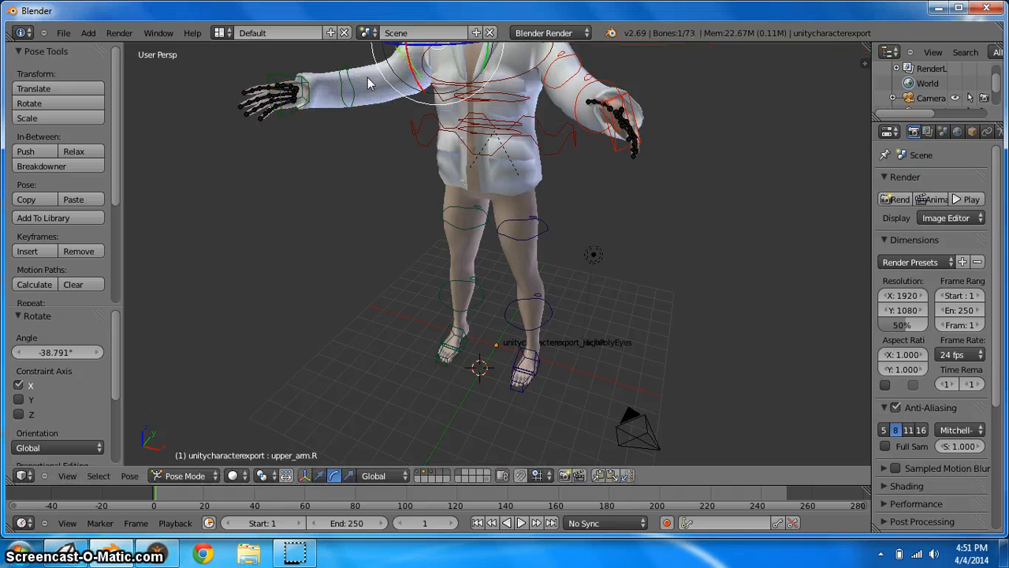
right_click(350, 91)
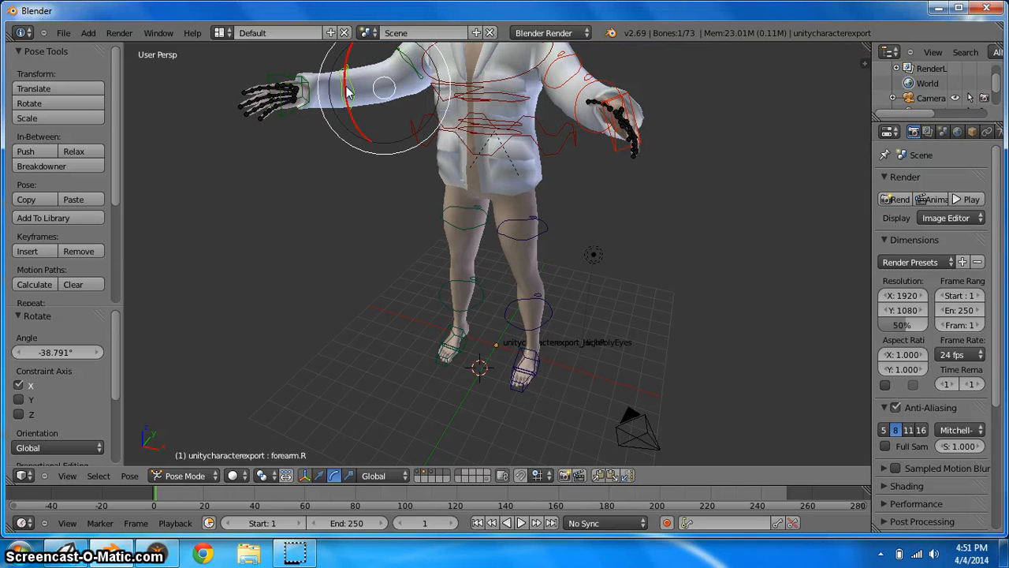
drag(347, 104, 345, 91)
right_click(345, 91)
Rotate the left upper arm bone down about Z by about -35°
right_click(418, 68)
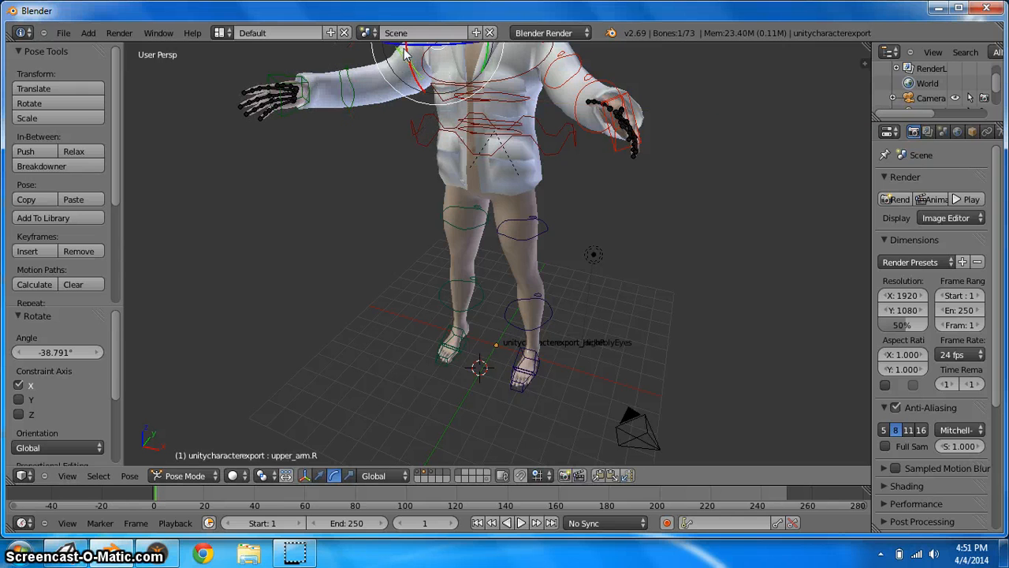
drag(410, 49, 430, 56)
right_click(571, 65)
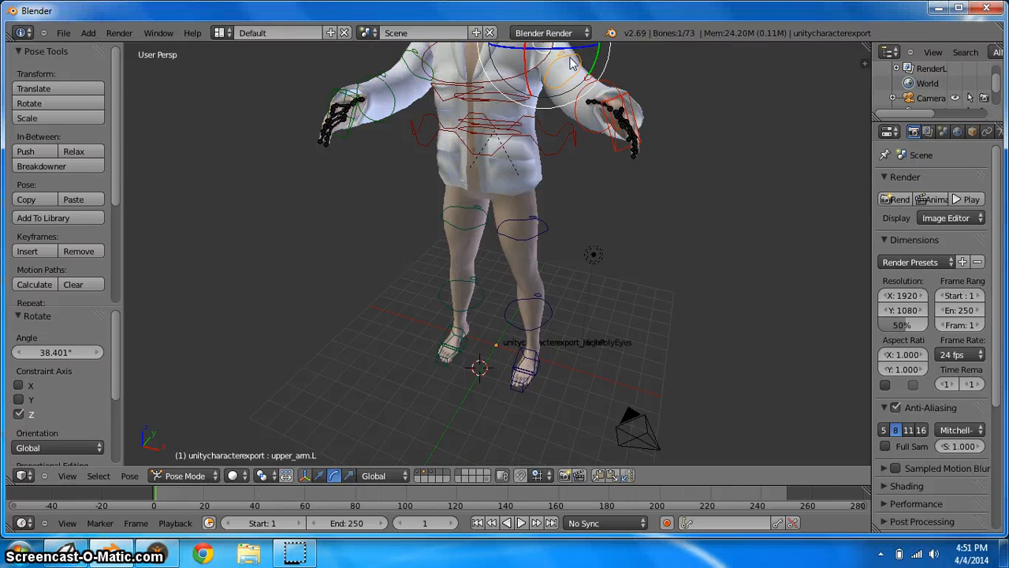
mouse_move(564, 57)
mouse_down()
mouse_move(544, 55)
mouse_move(560, 61)
mouse_up()
middle_drag(612, 95, 467, 131)
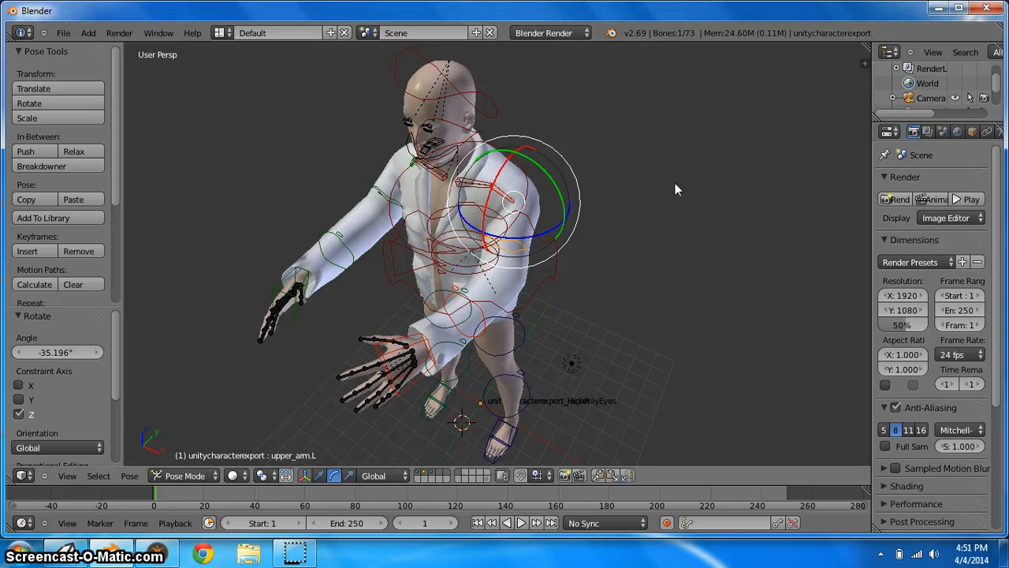
middle_drag(677, 189, 645, 190)
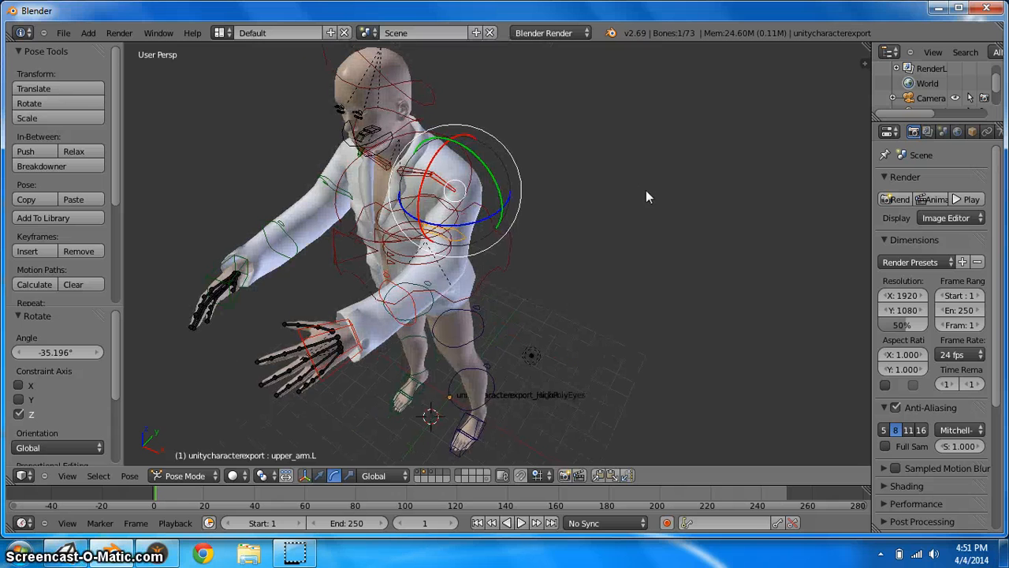
middle_drag(505, 146, 489, 145)
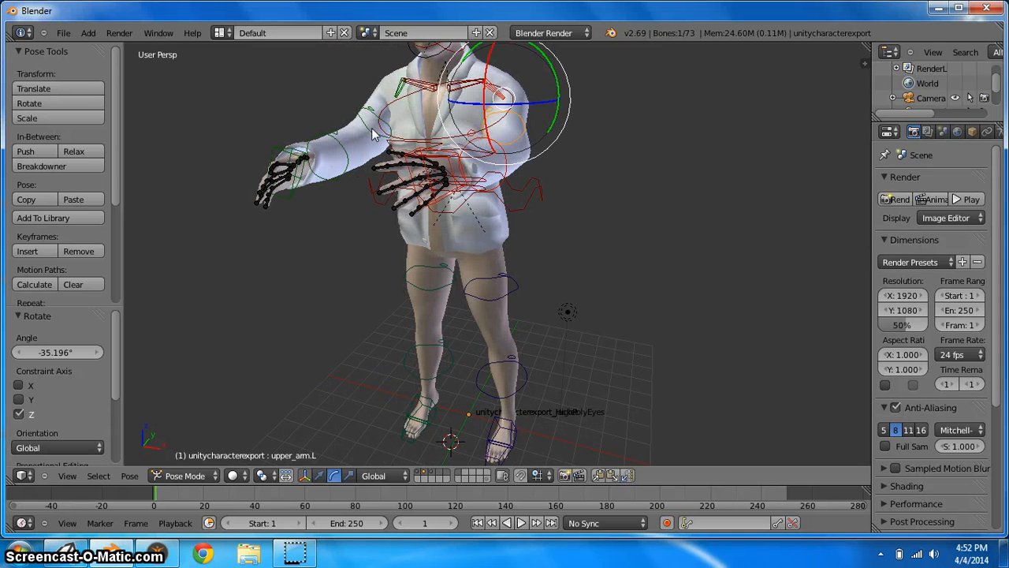
Rotate the right upper arm bone slightly about X by about -2°
right_click(373, 126)
key(r)
key(x)
click(364, 113)
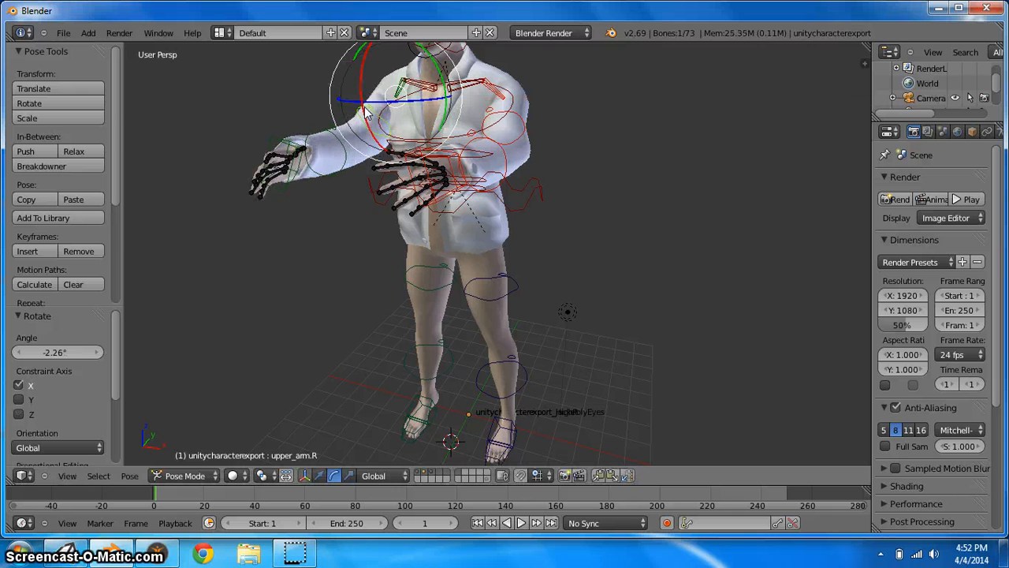
Export the scene as Autodesk FBX to the Desktop named UnityCharacterOutcome.fbx
click(64, 33)
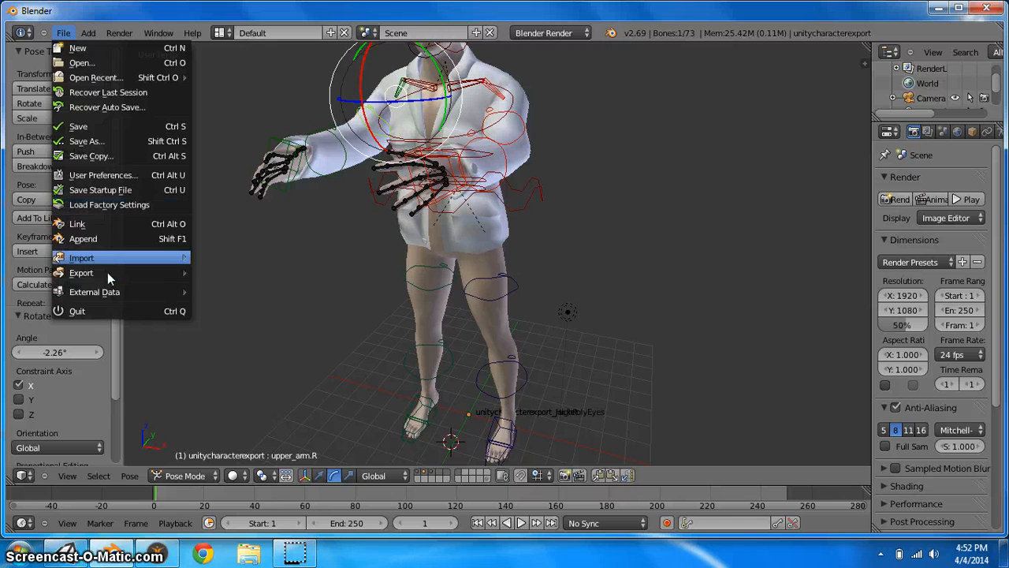
mouse_move(107, 273)
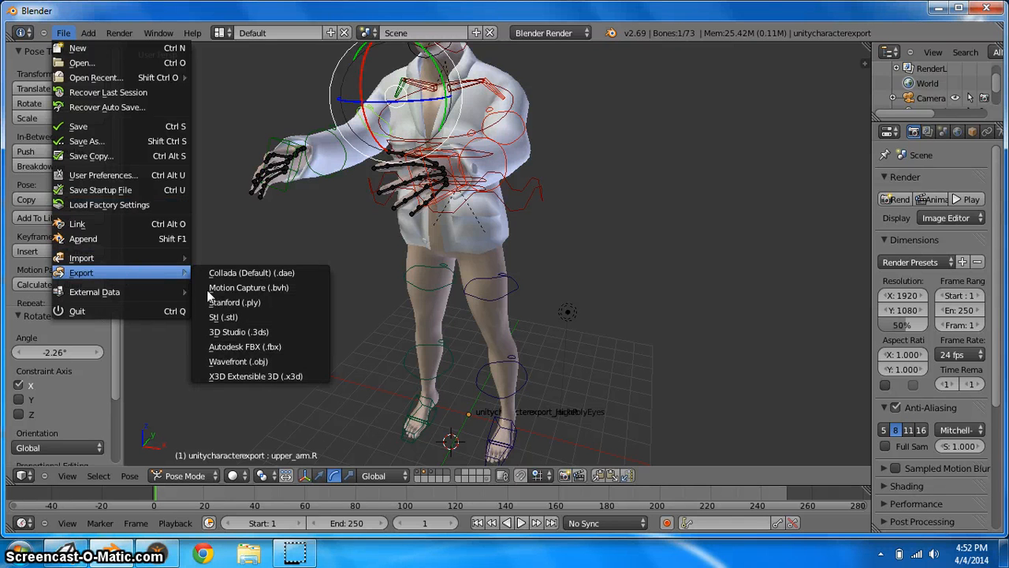
click(243, 349)
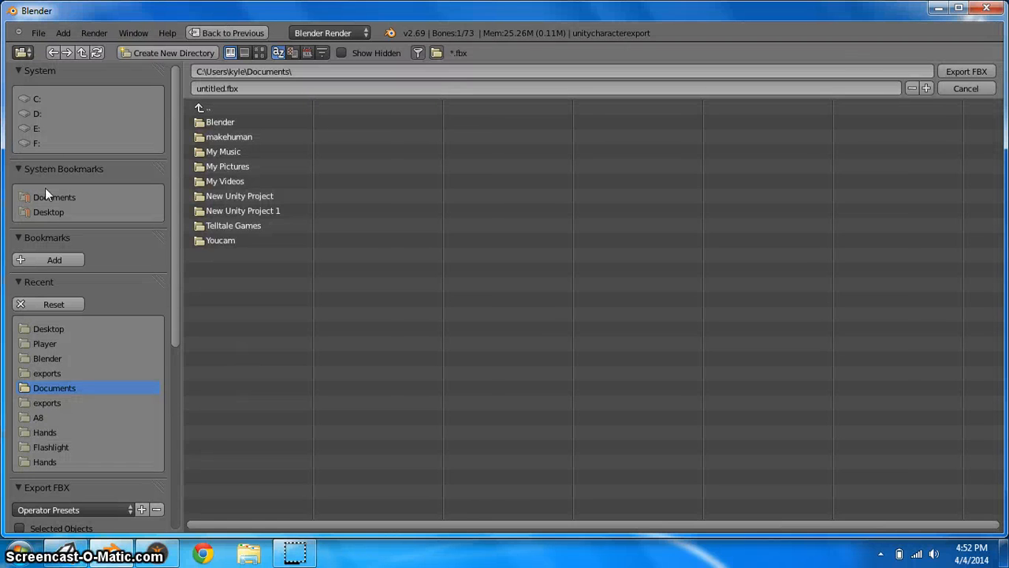
click(47, 213)
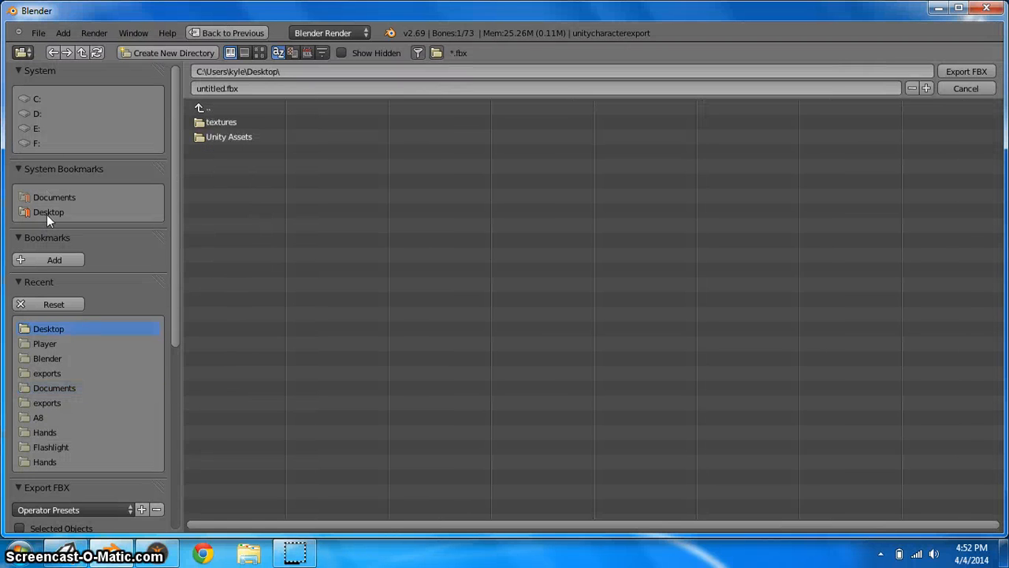
click(196, 88)
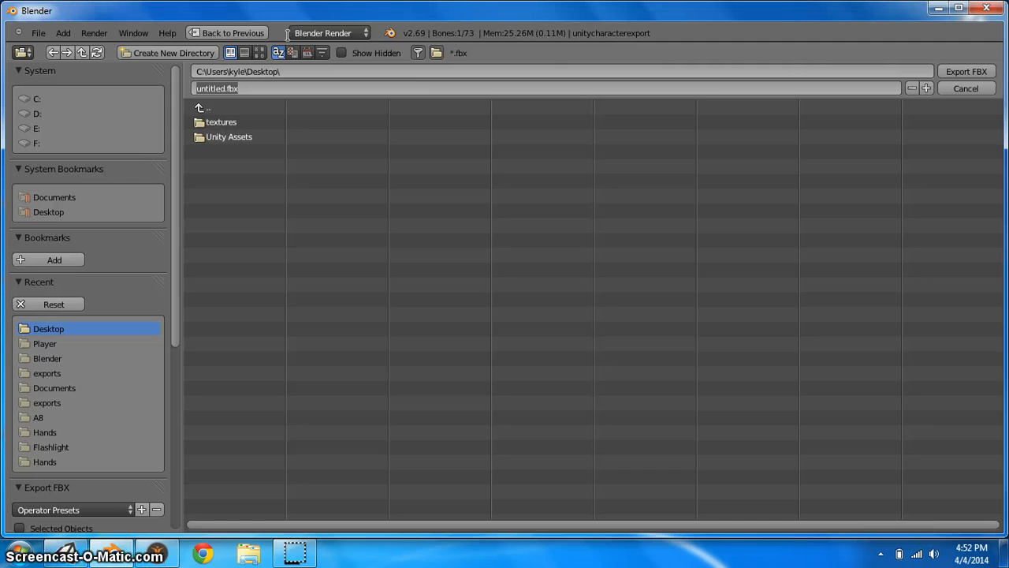
text(X)
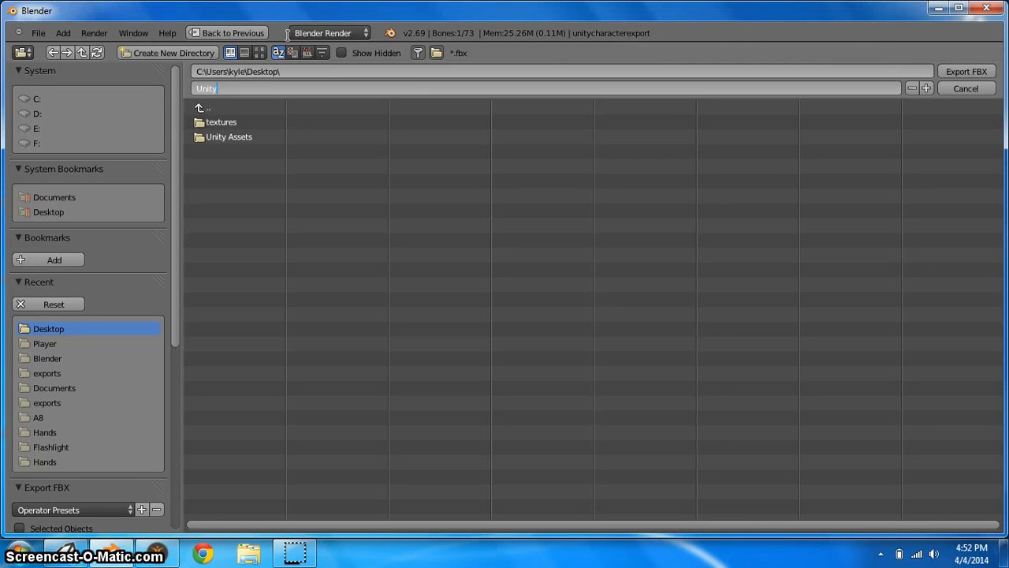
text(nityCharacterOutcome.)
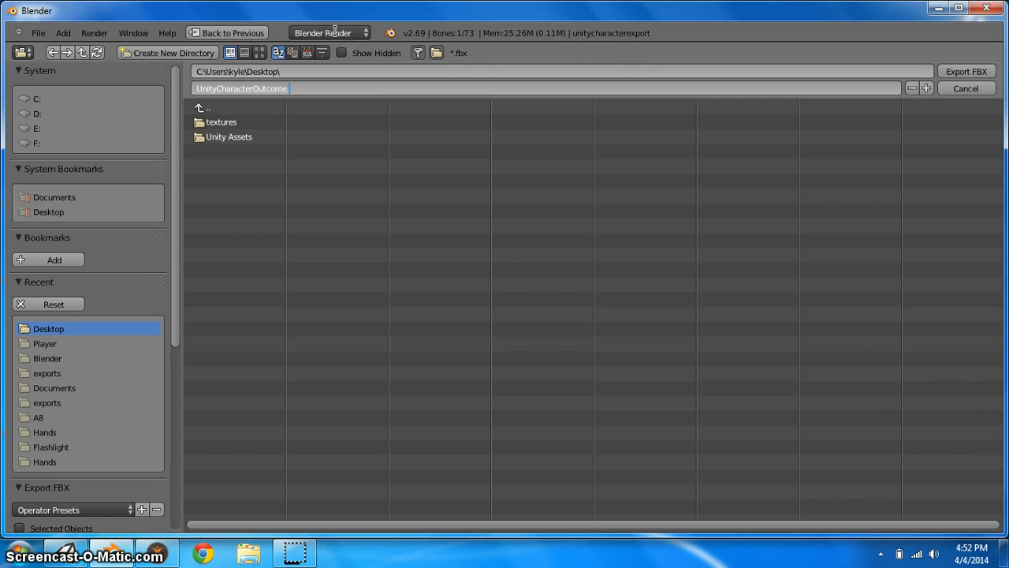
text(fbx)
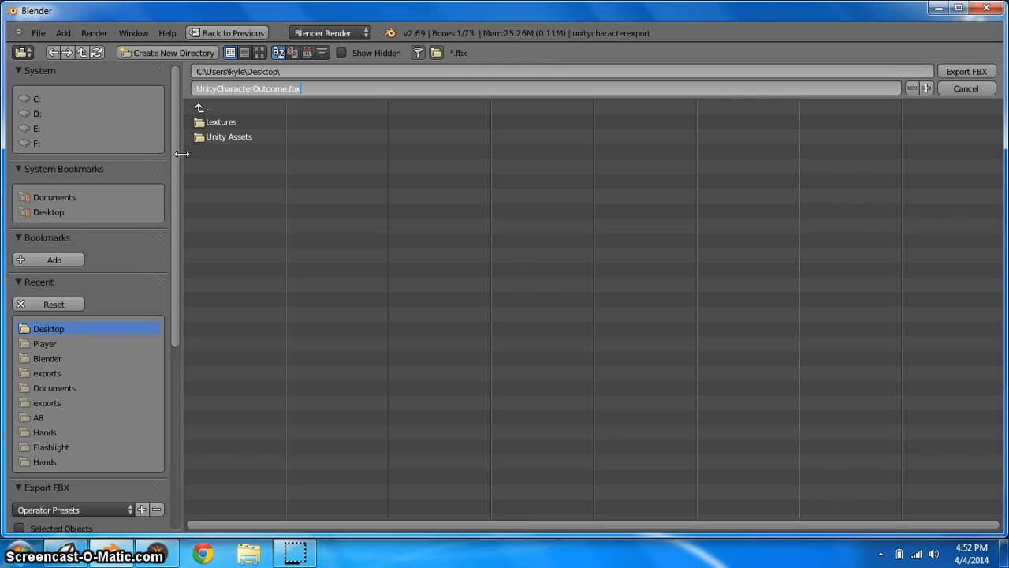
click(333, 114)
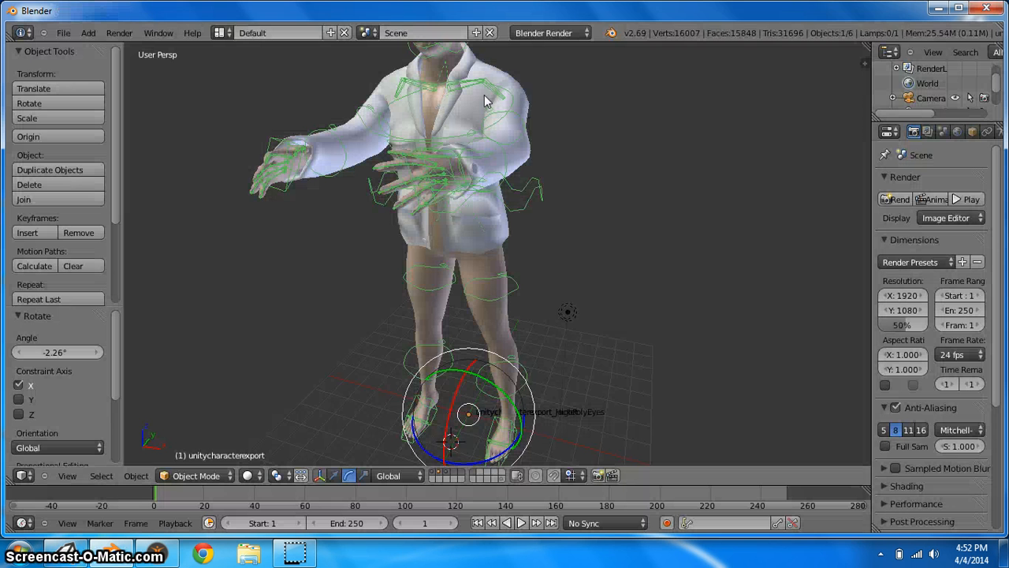
Minimize Blender and move the exported UnityCharacterOutcome.fbx file to the middle of the desktop
click(939, 8)
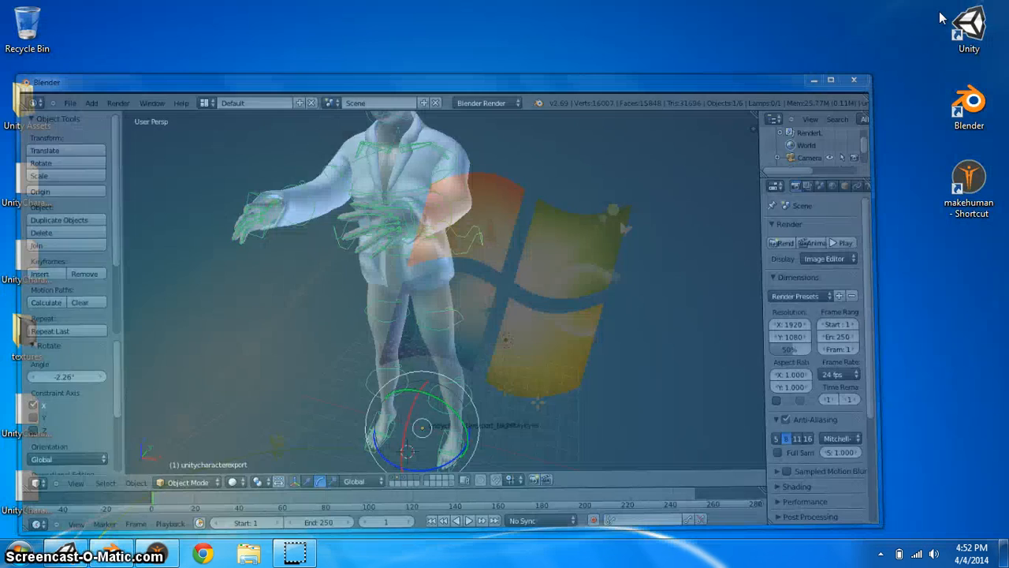
click(28, 475)
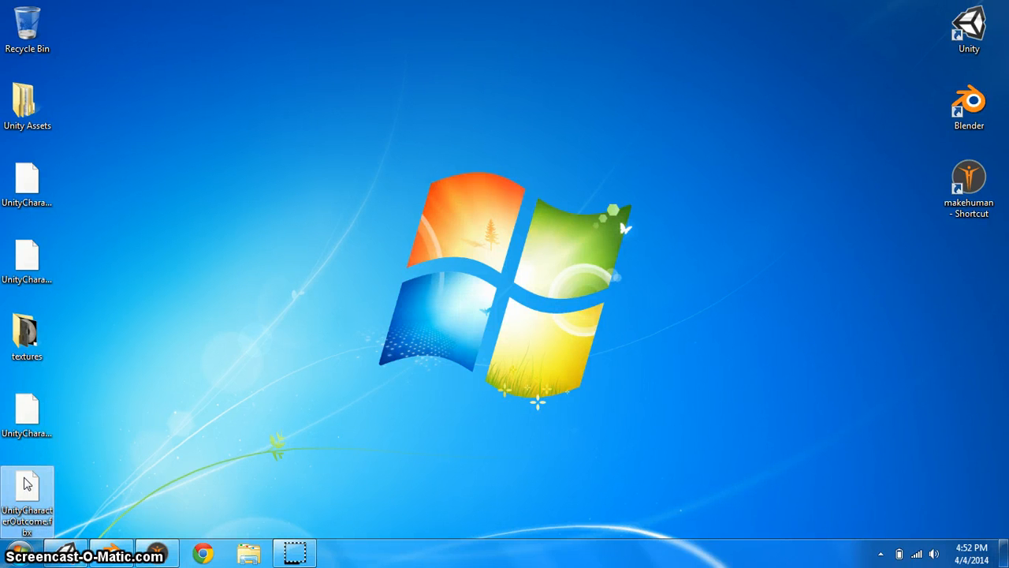
drag(26, 484, 321, 251)
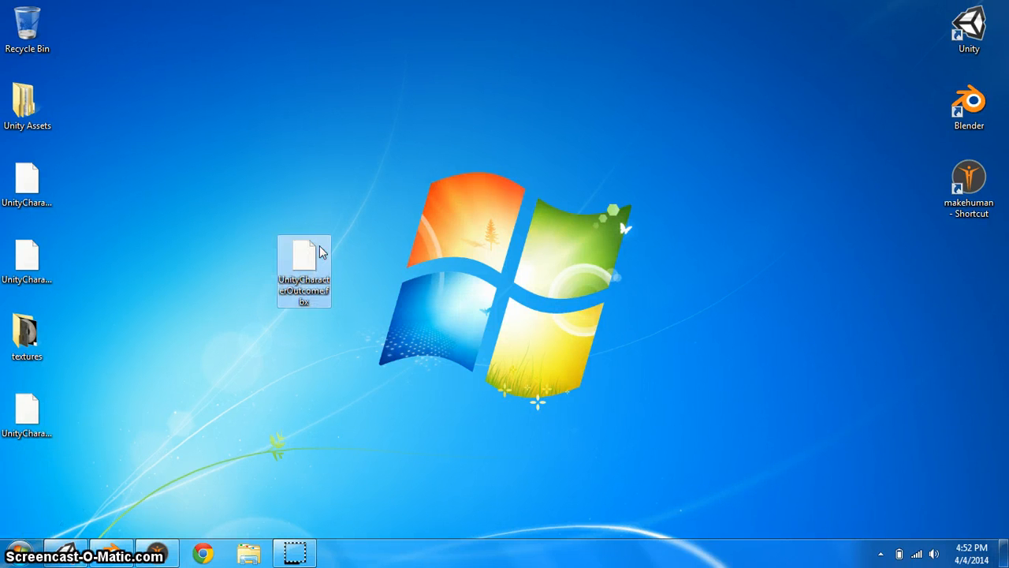
Move the textures folder on the desktop next to the exported FBX file
click(26, 335)
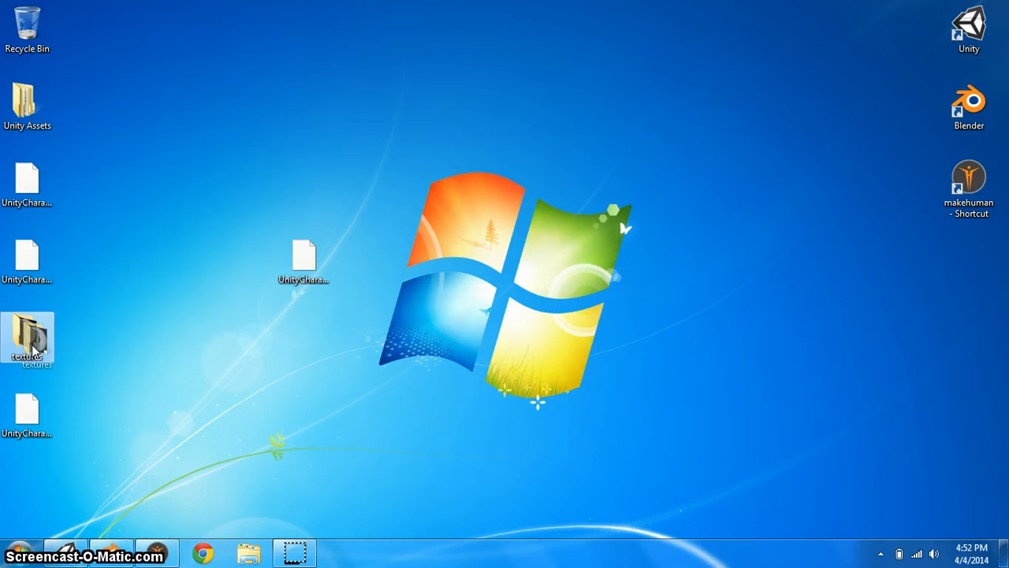
right_click(27, 391)
click(84, 416)
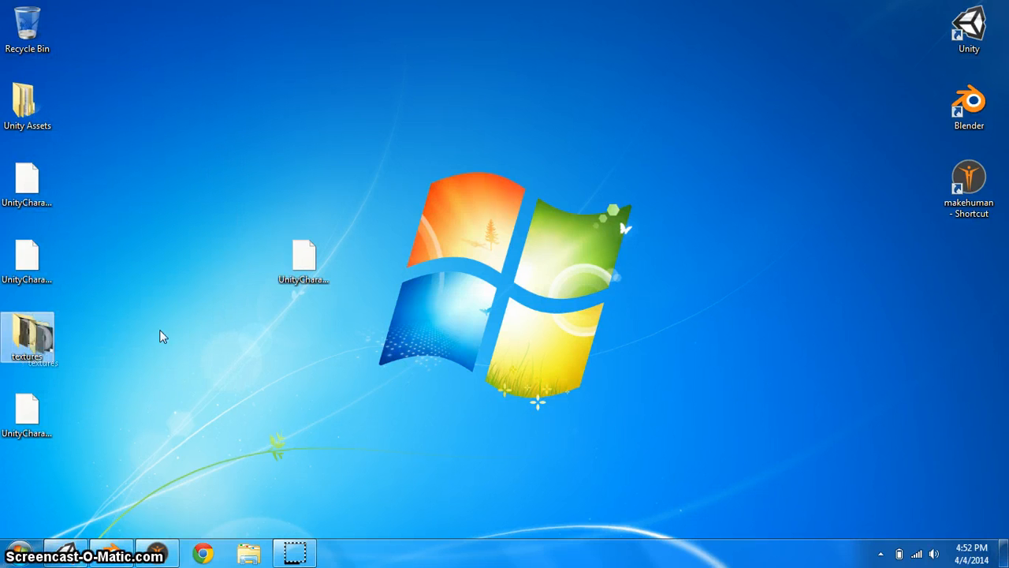
drag(160, 337, 301, 335)
drag(225, 225, 322, 400)
click(321, 401)
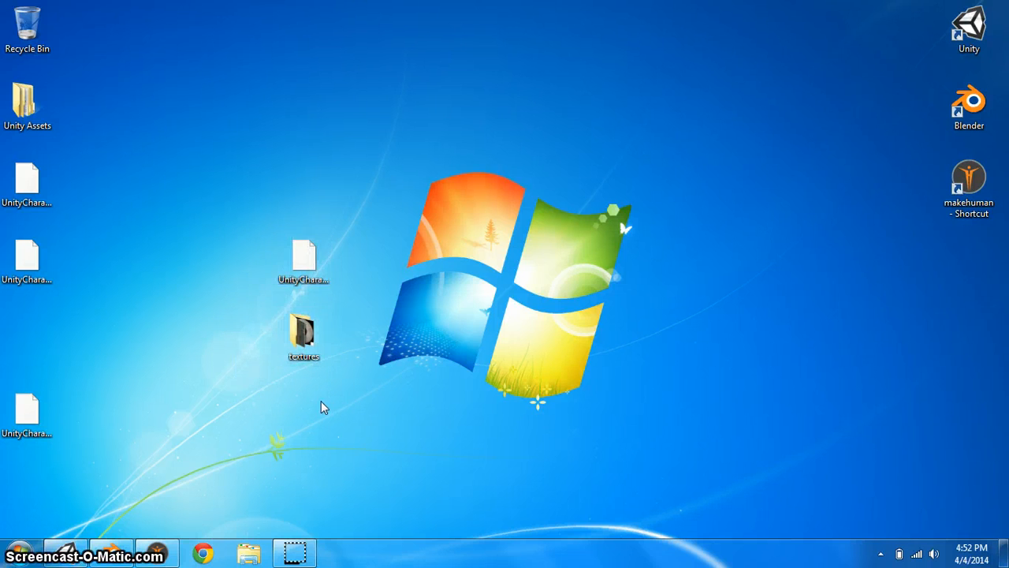
Inspect the exported FBX file and the textures folder on the desktop
click(300, 267)
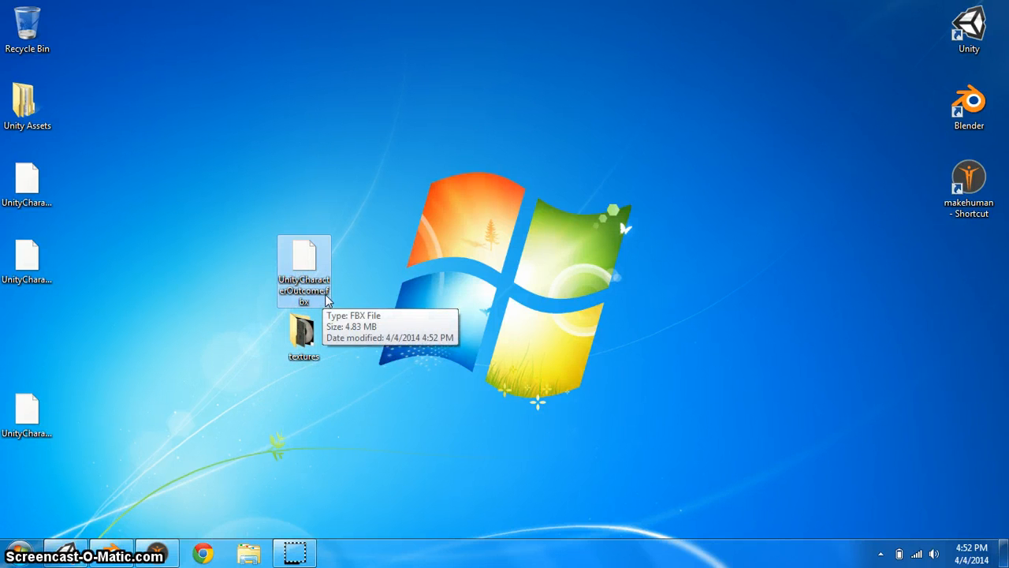
click(305, 353)
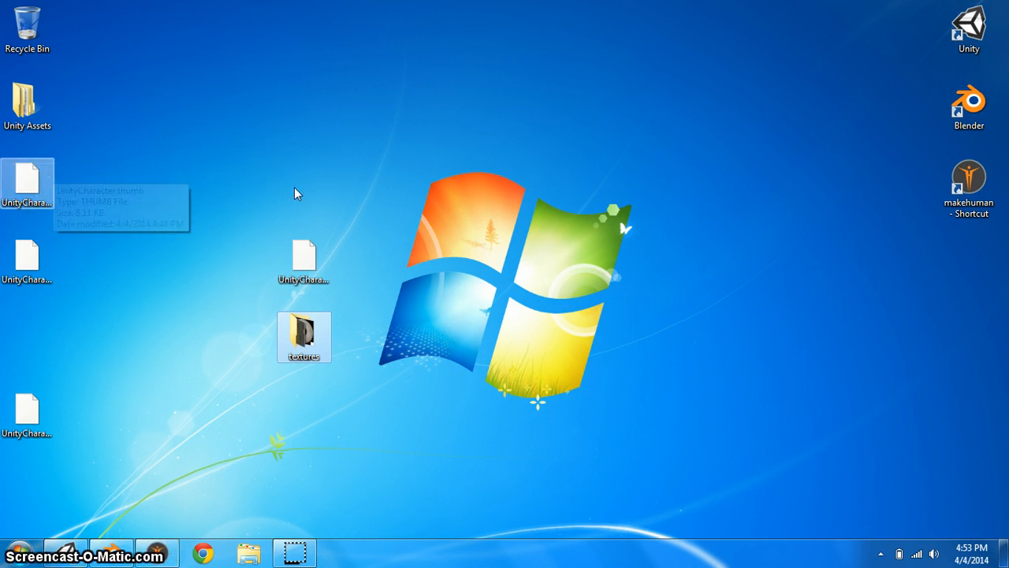
click(409, 351)
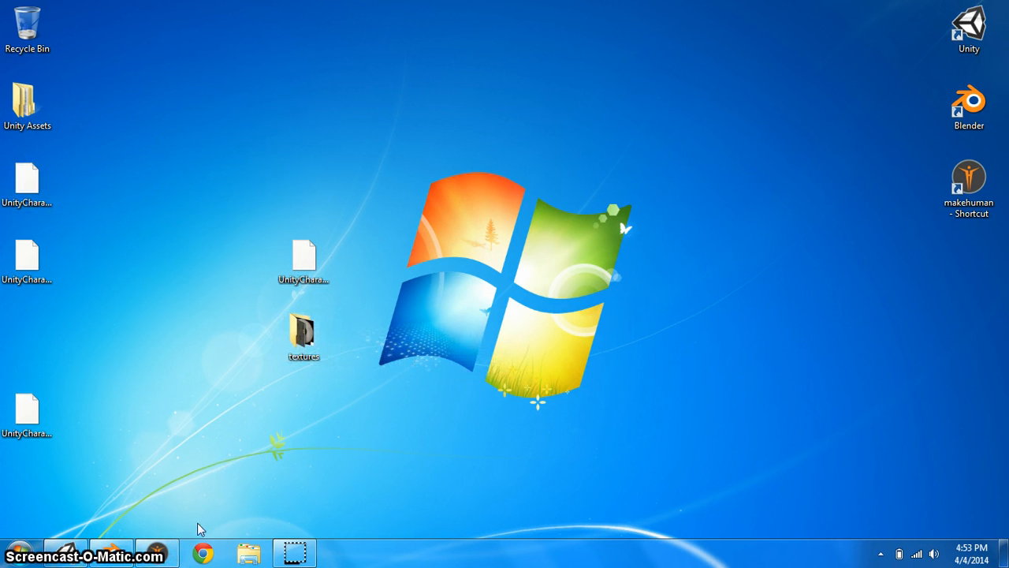
Switch to Unity and create a new terrain in the scene
click(67, 555)
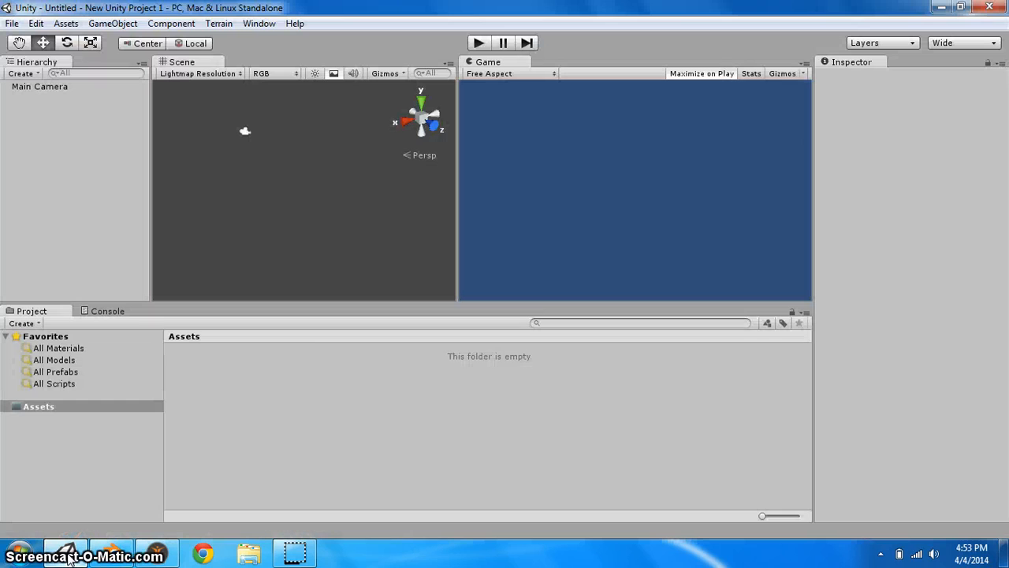
click(220, 25)
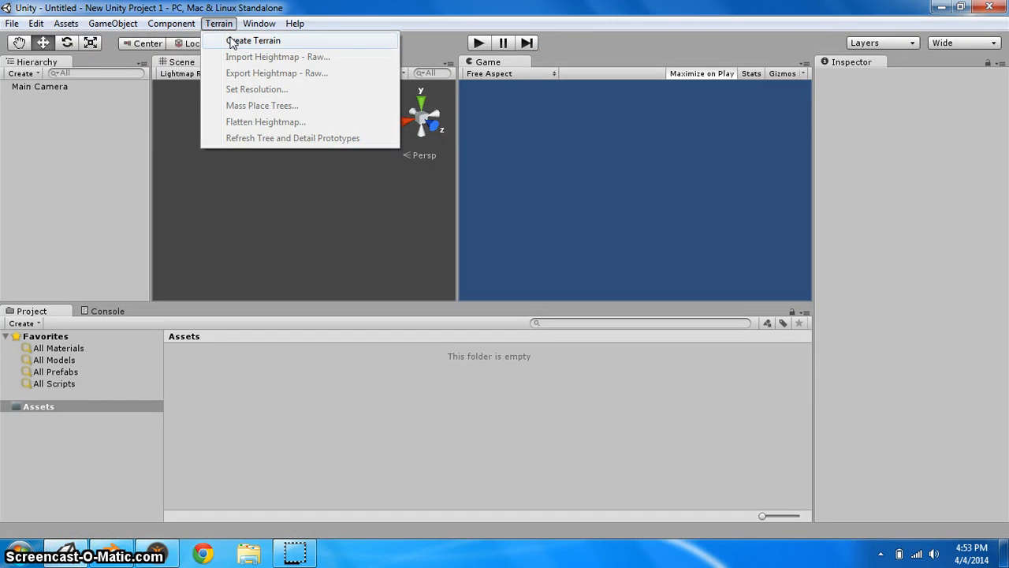
click(228, 40)
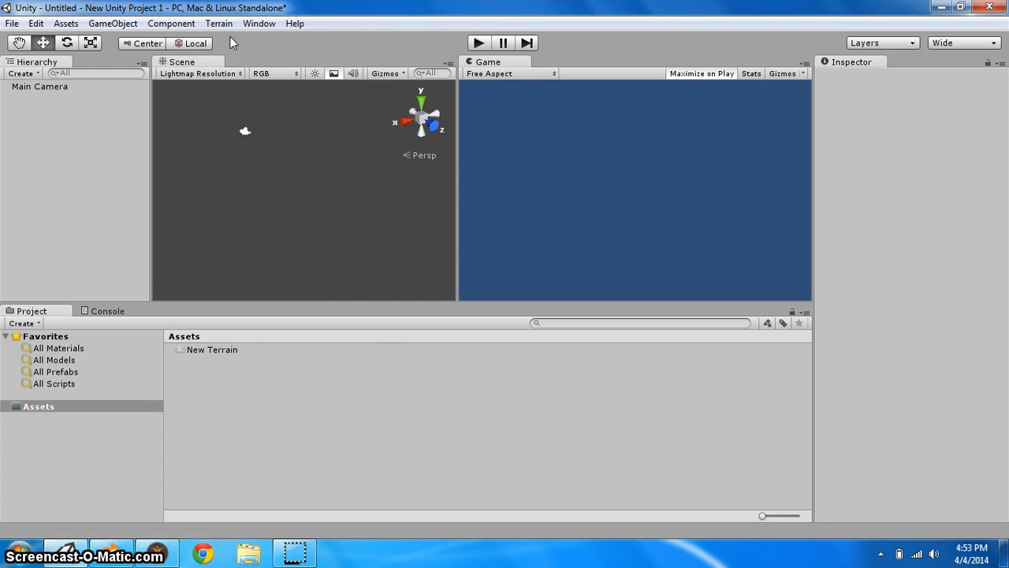
Widen the Scene view and delete the Main Camera from the scene
drag(488, 61, 742, 207)
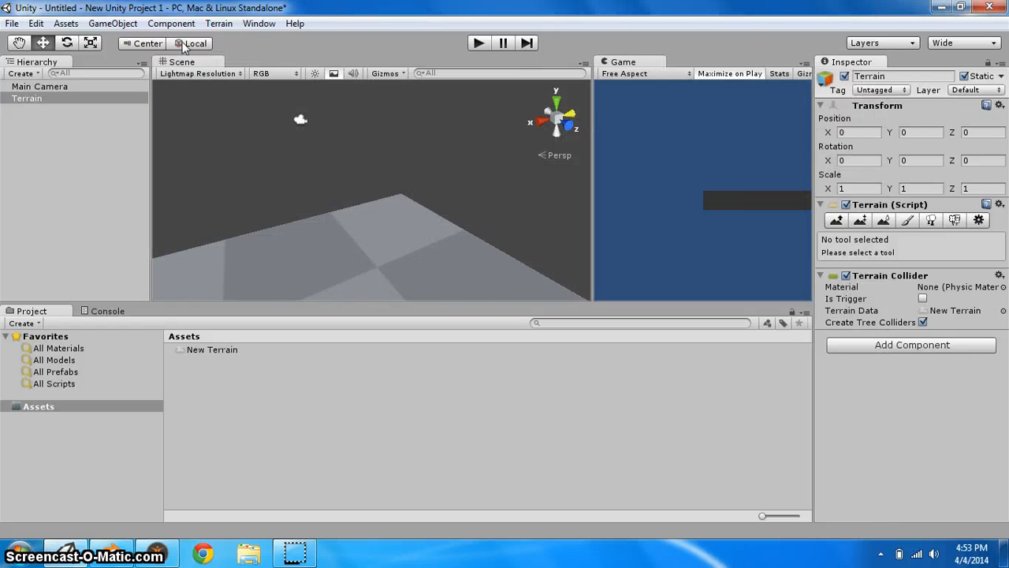
drag(592, 126, 522, 130)
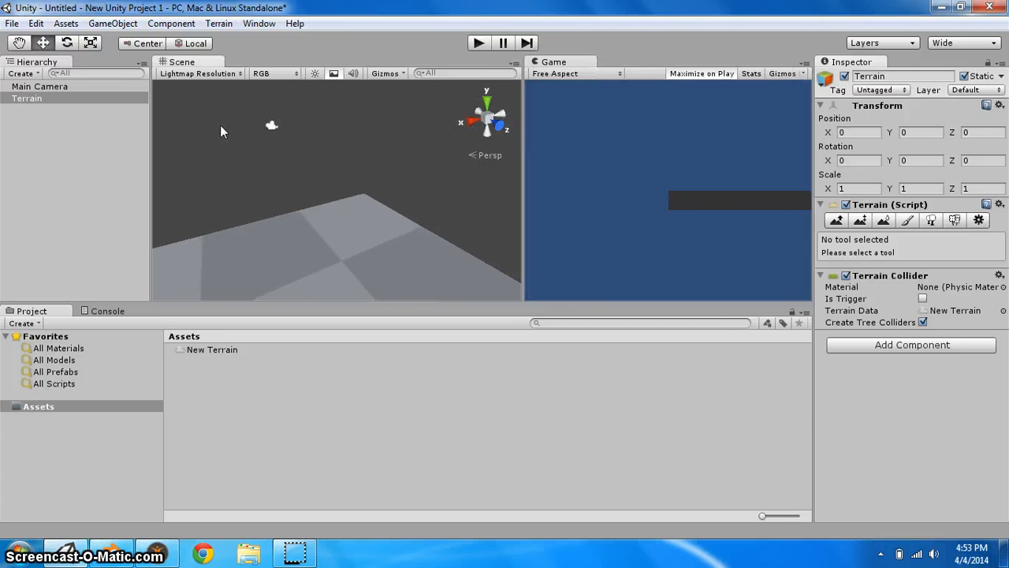
click(272, 127)
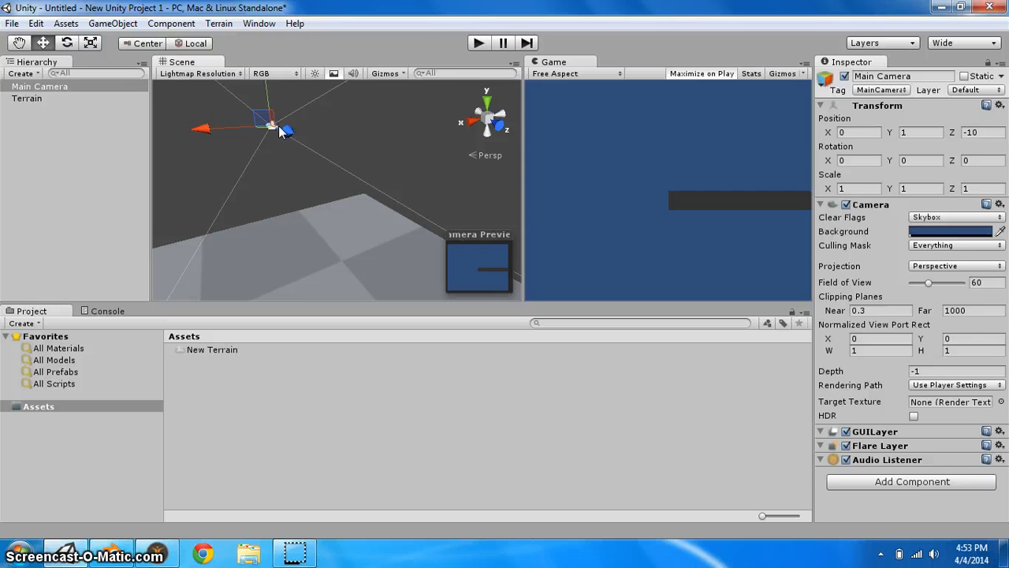
key(Delete)
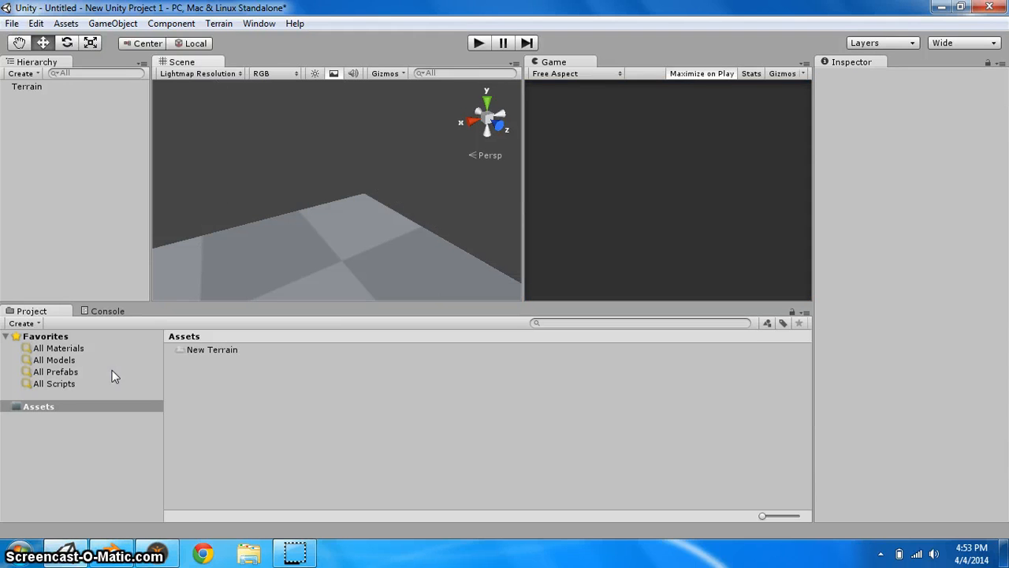
Import the Character Controller package with all its items into the project assets
right_click(219, 385)
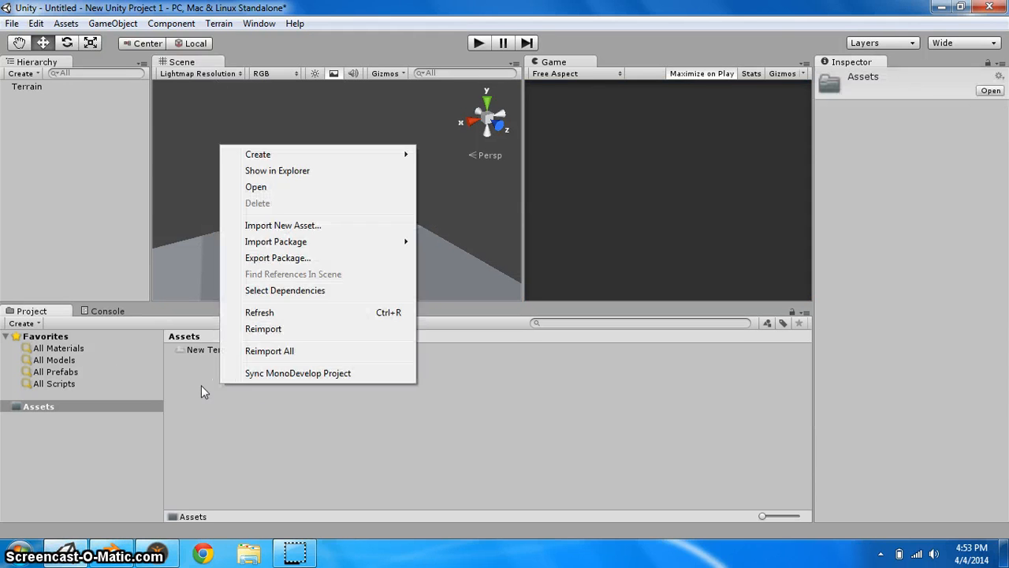
click(196, 389)
right_click(197, 391)
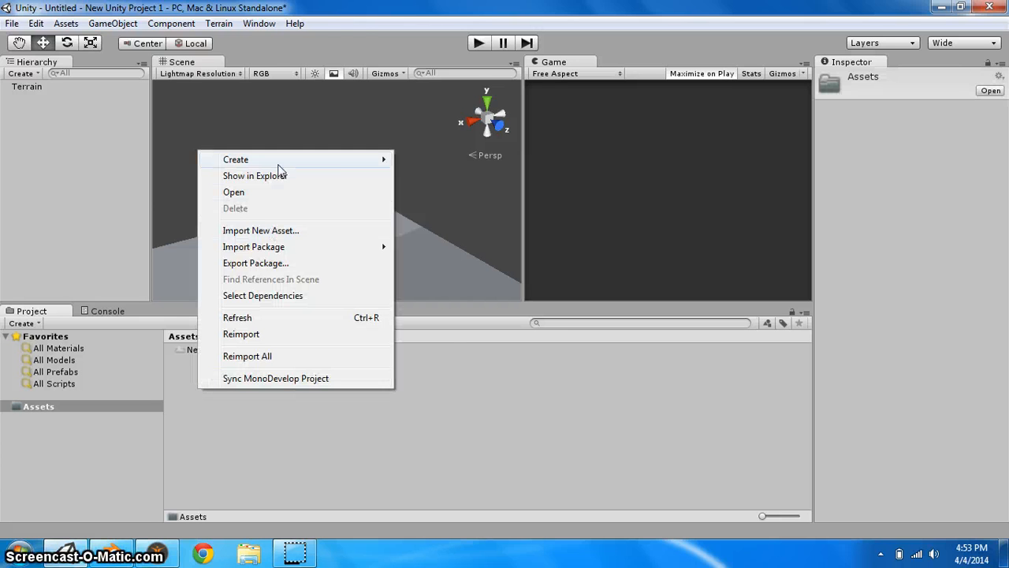
mouse_move(280, 251)
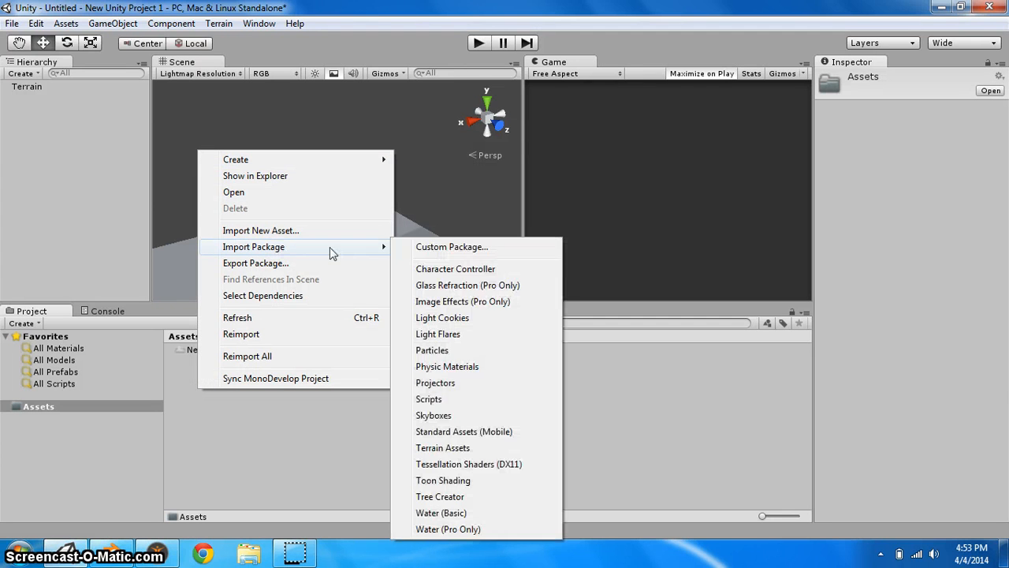
click(445, 270)
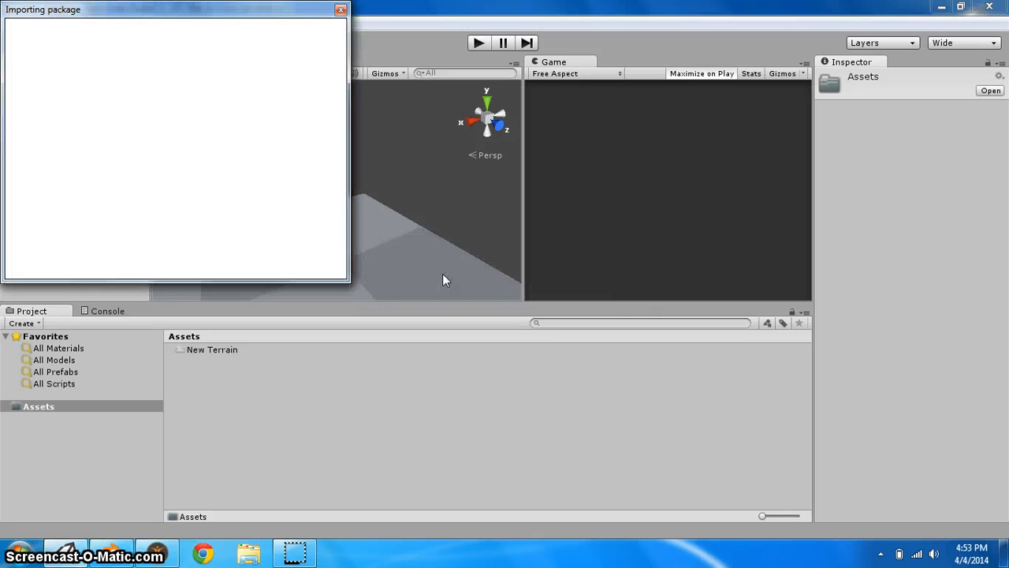
drag(211, 11, 224, 29)
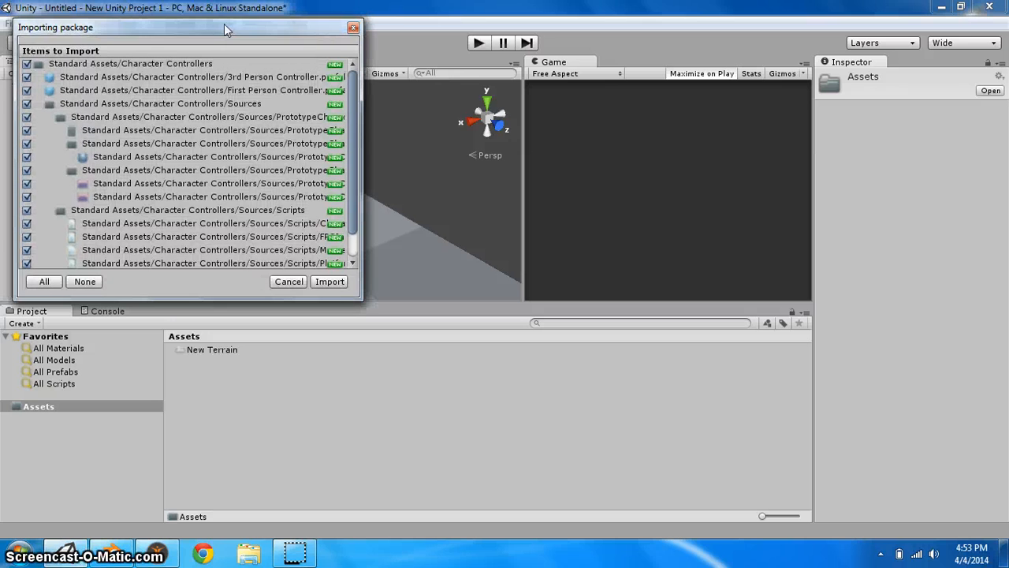
click(330, 282)
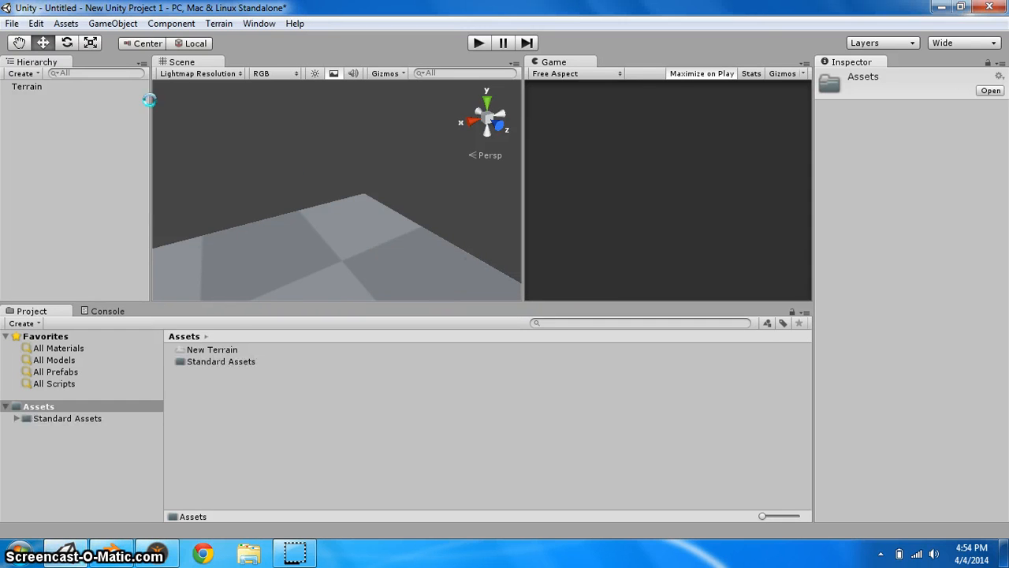
Add the First Person Controller prefab from Standard Assets/Character Controllers to the scene above the terrain
double_click(224, 361)
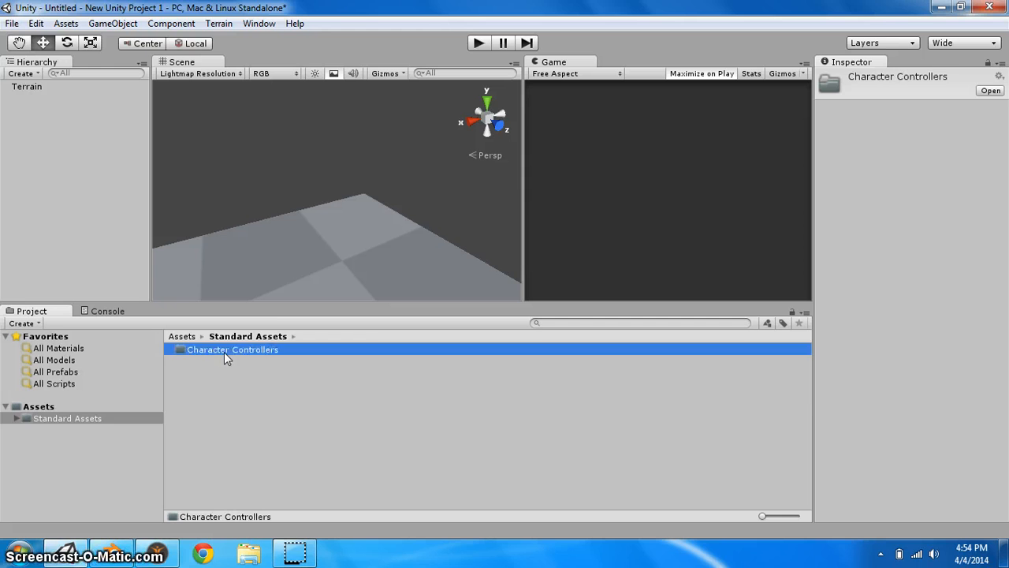
double_click(225, 351)
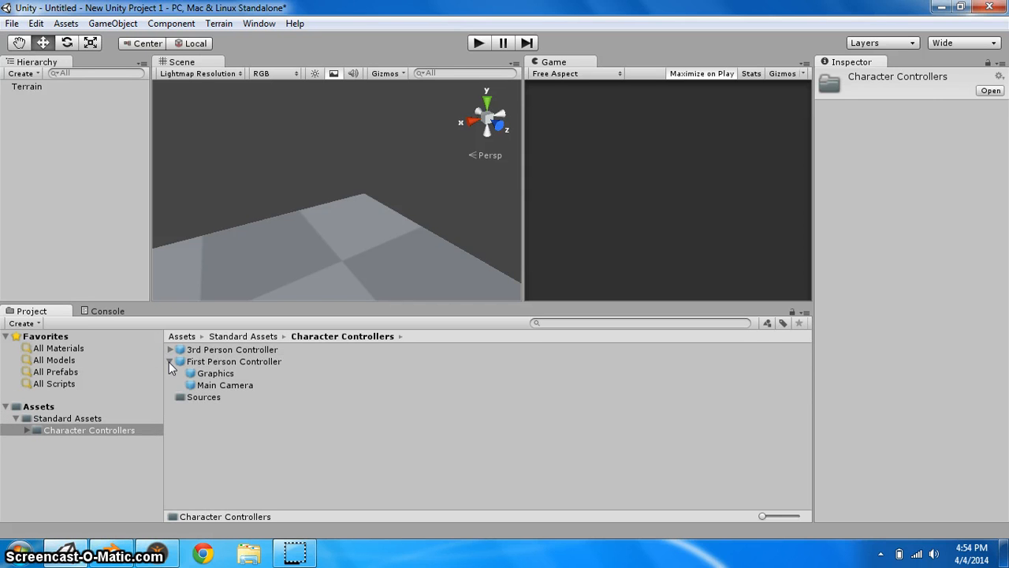
click(169, 361)
click(197, 361)
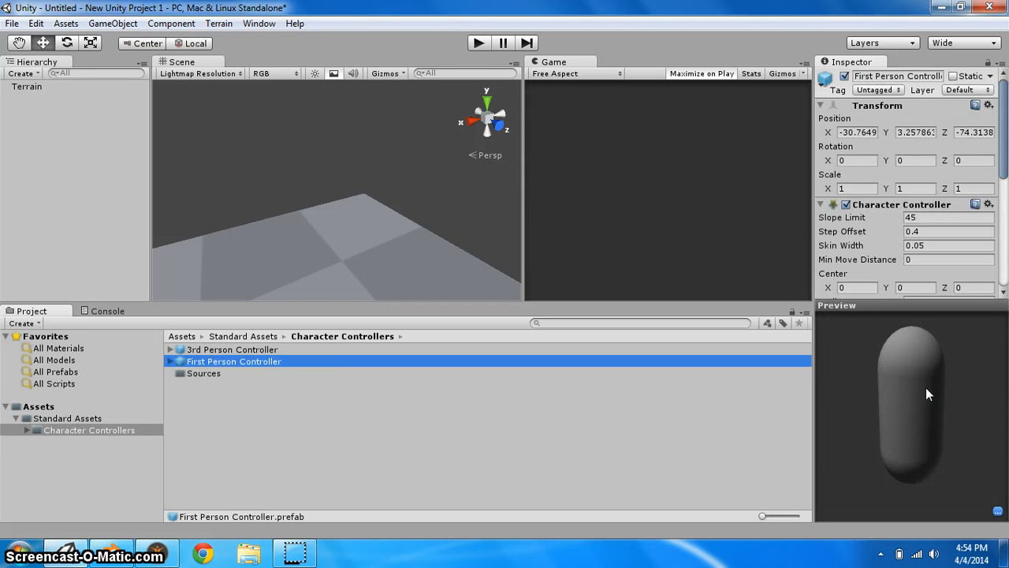
drag(927, 388, 889, 356)
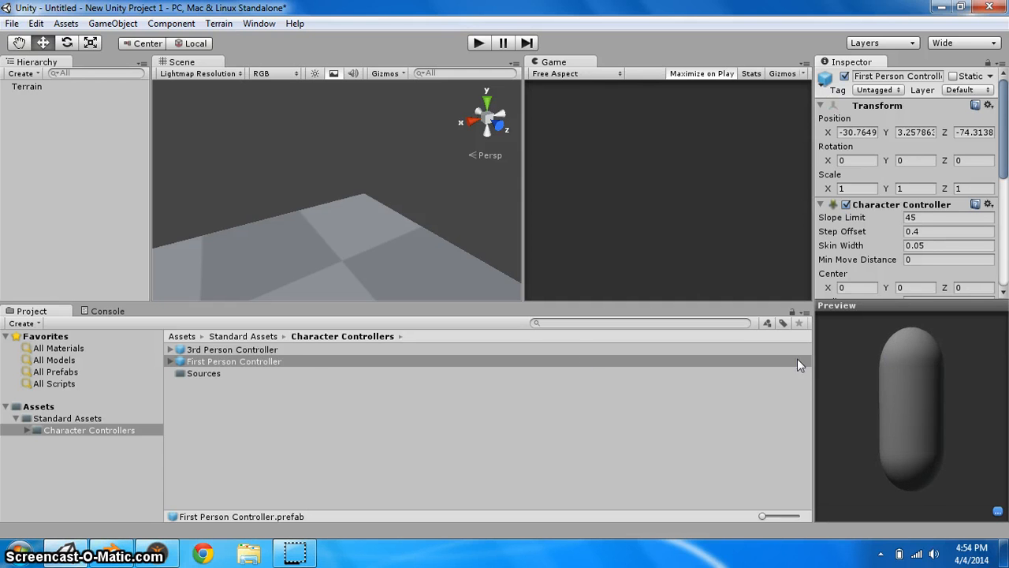
drag(247, 362, 339, 258)
drag(330, 212, 328, 180)
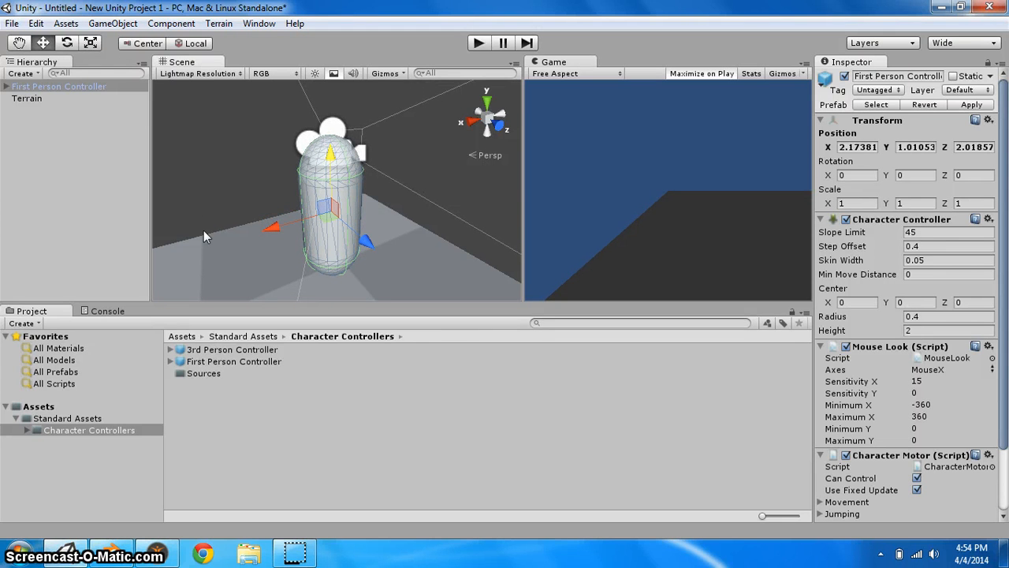
Bring the exported UnityCharacterOutcome FBX and textures folder from the desktop into the project's Assets folder
click(960, 6)
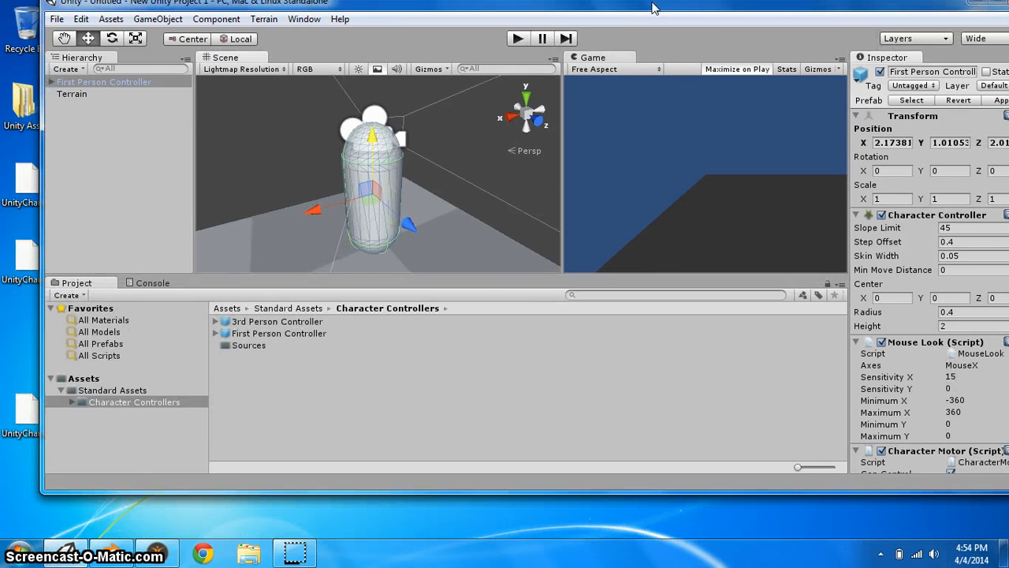
drag(655, 6, 745, 18)
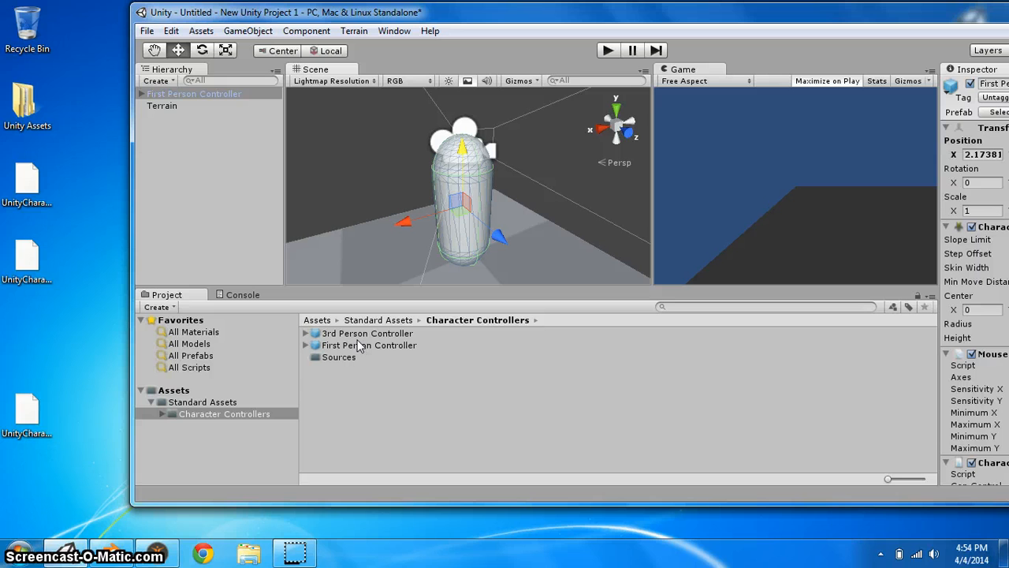
click(151, 402)
click(141, 390)
click(159, 393)
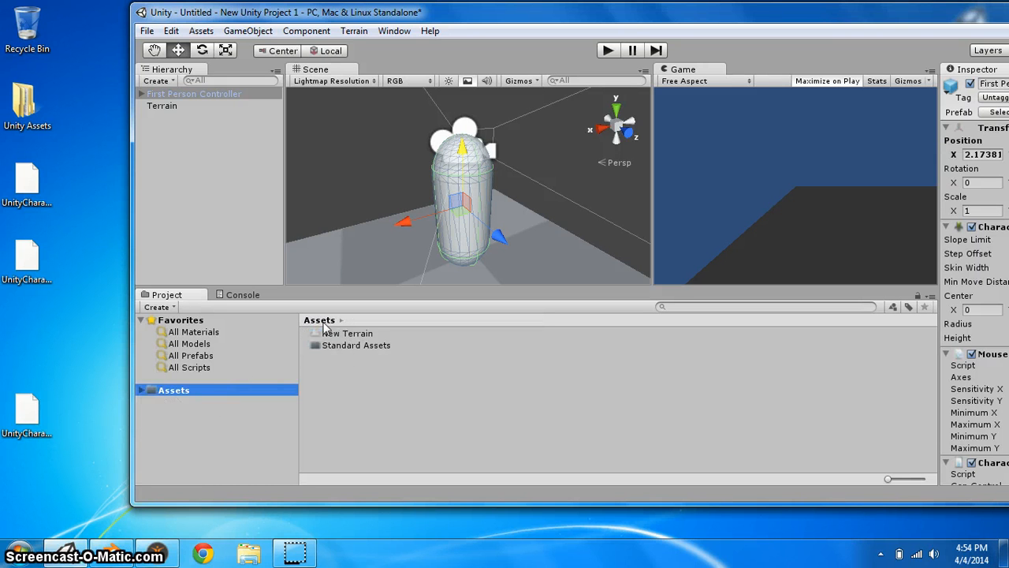
click(432, 30)
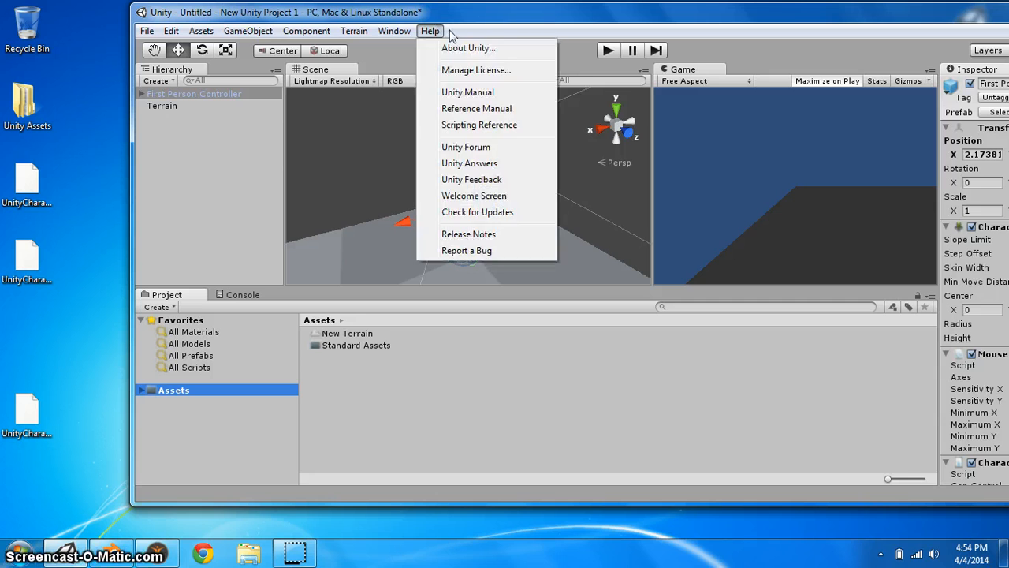
click(490, 40)
drag(496, 12, 819, 102)
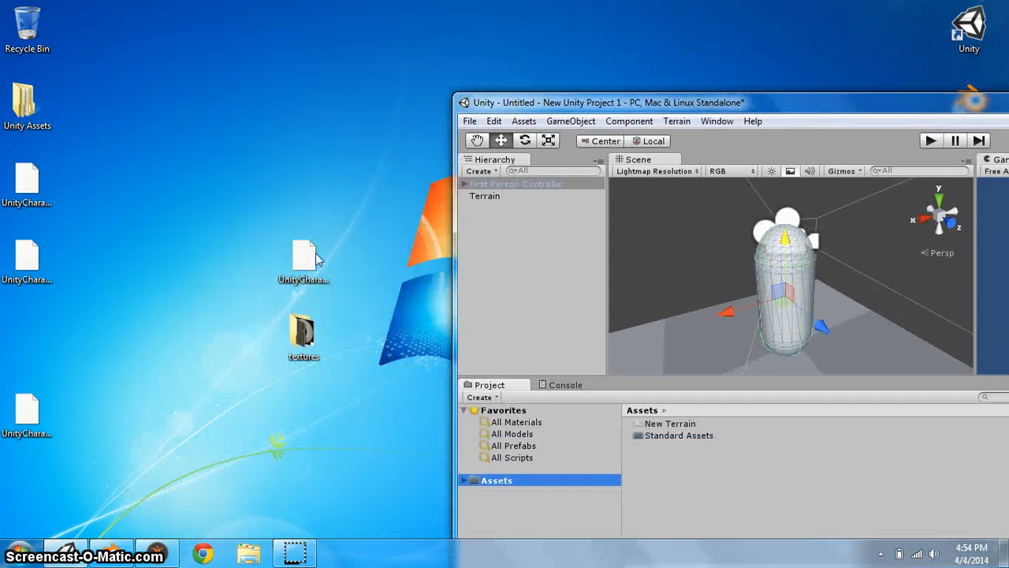
drag(270, 233, 331, 395)
drag(482, 415, 696, 479)
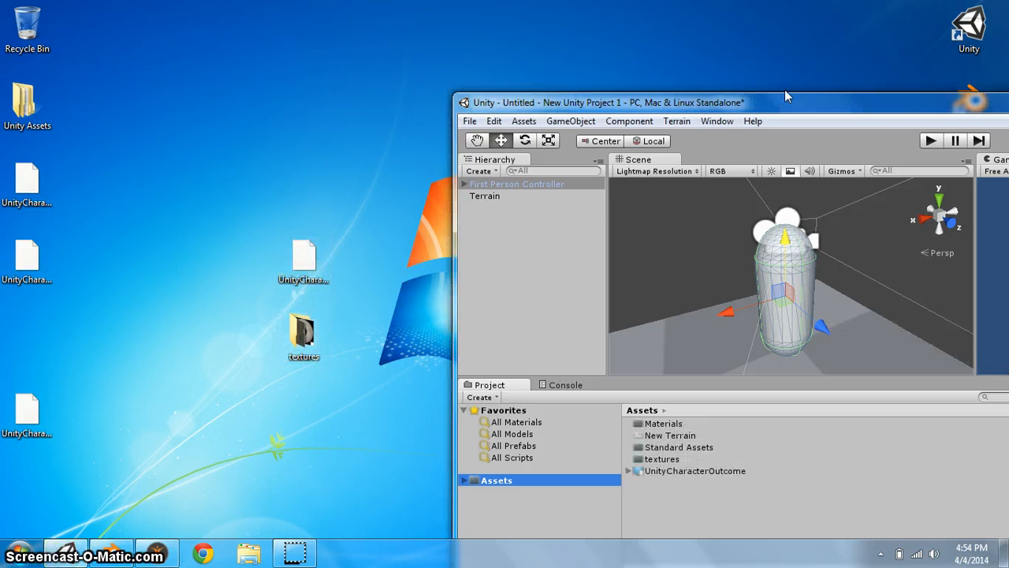
drag(738, 104, 396, 0)
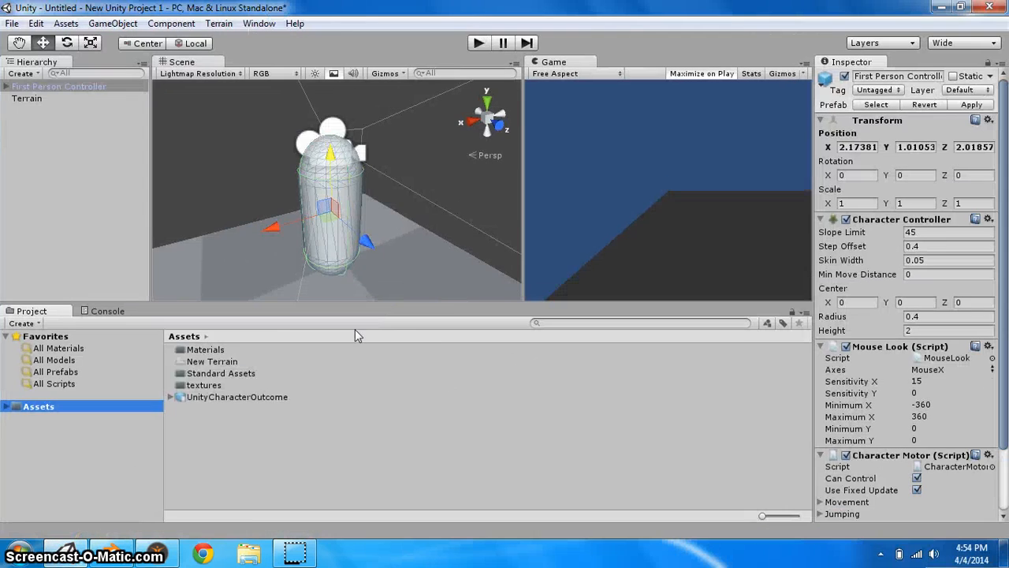
Place the UnityCharacterOutcome model into the scene next to the First Person Controller
click(212, 399)
drag(886, 354, 848, 232)
drag(247, 396, 372, 280)
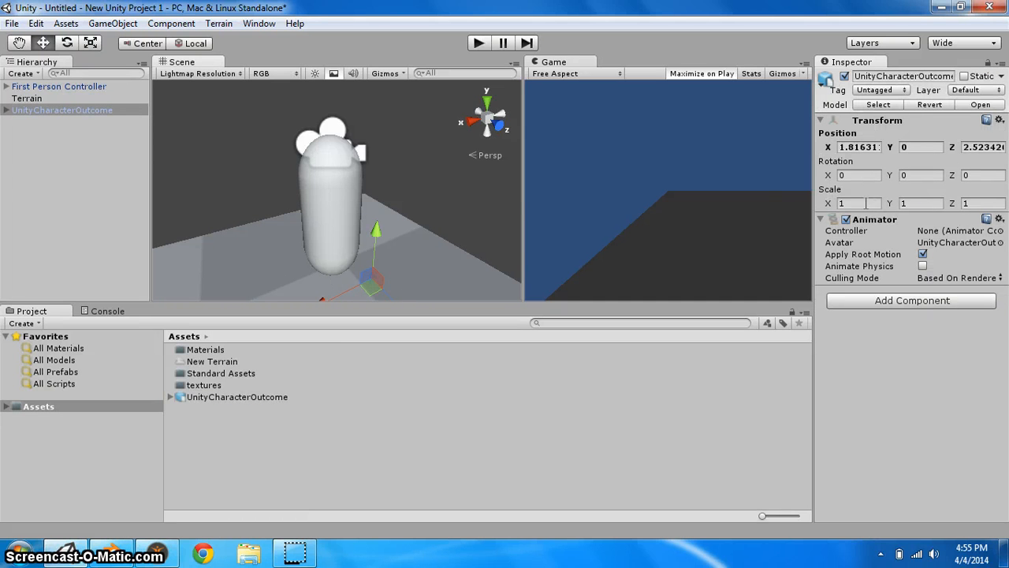
Scale the character to 7 on the X, Y and Z axes
click(840, 203)
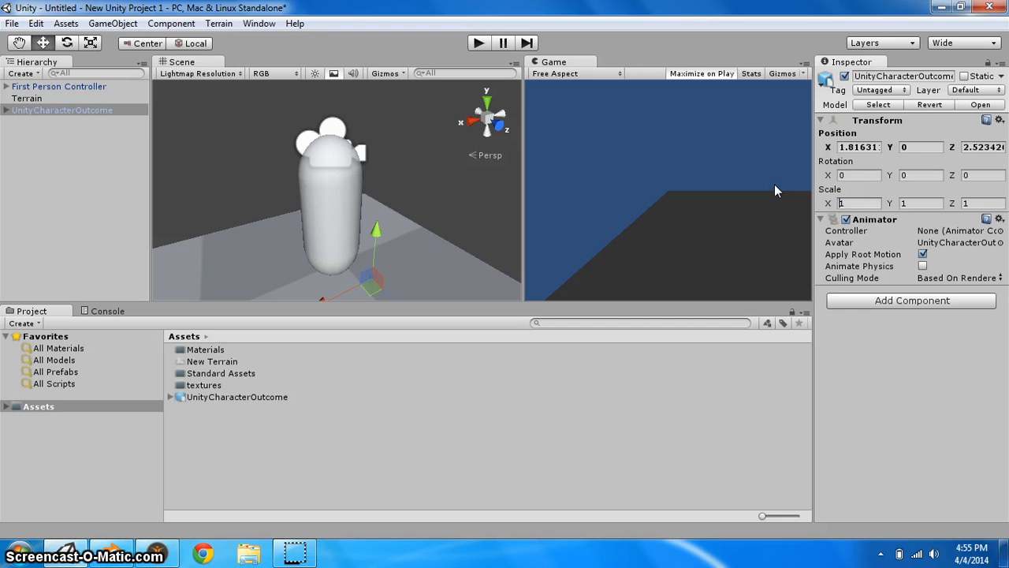
text(7)
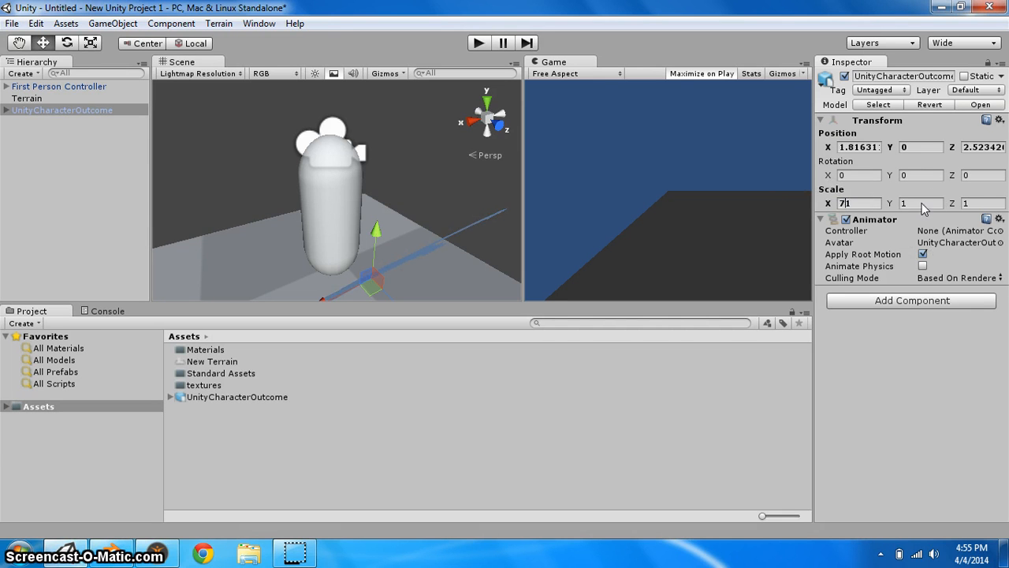
click(902, 203)
click(866, 203)
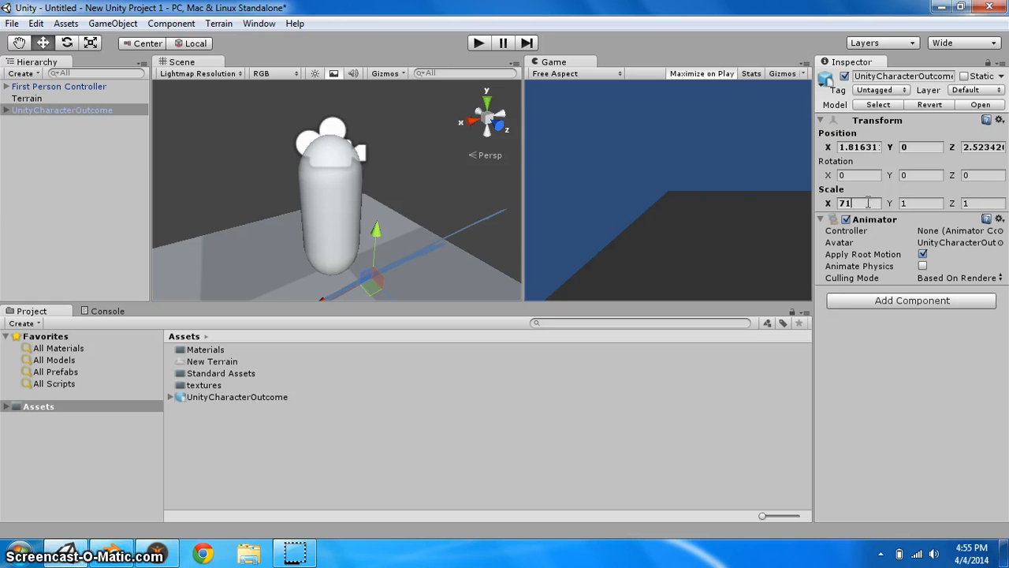
key(BackSpace)
click(940, 203)
text(7)
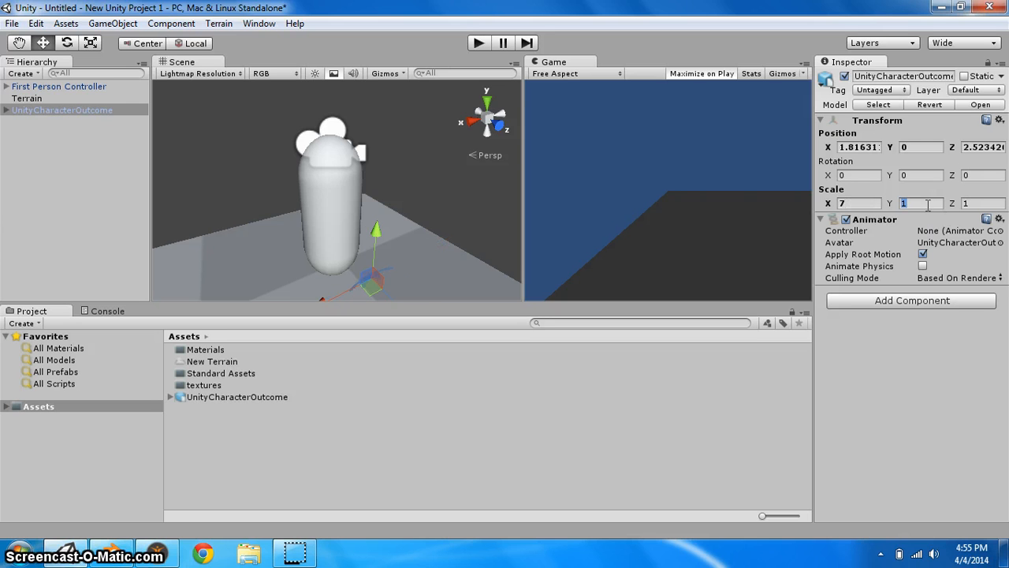
text(7)
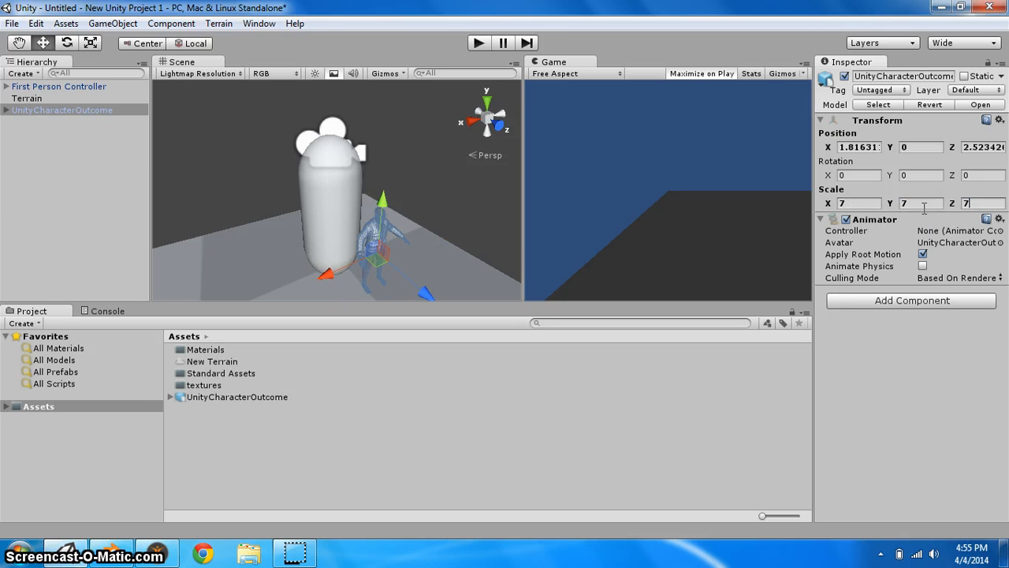
Set the character's scale to 12 on the X, Y and Z axes
click(860, 203)
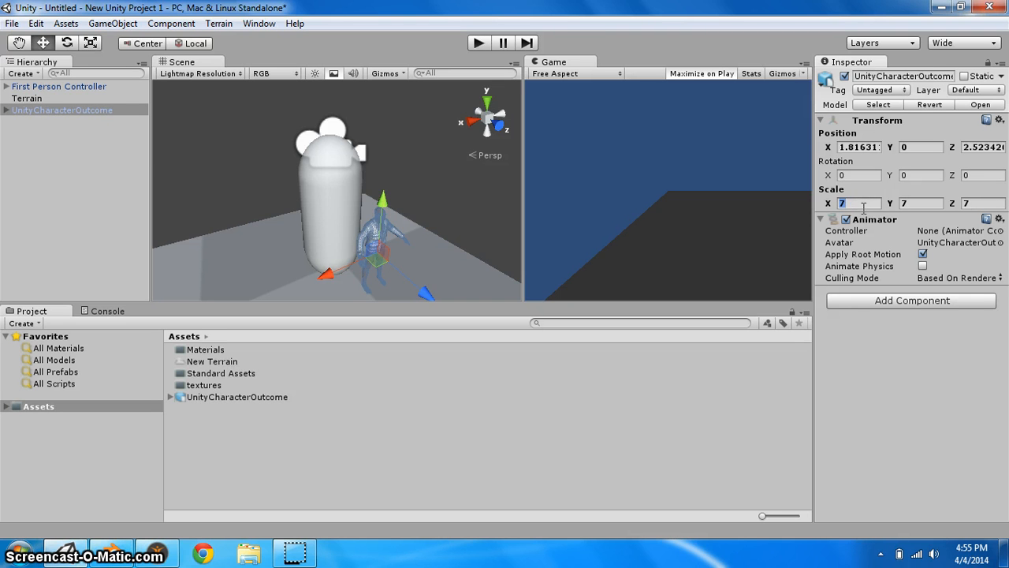
text(12)
click(906, 203)
text(12)
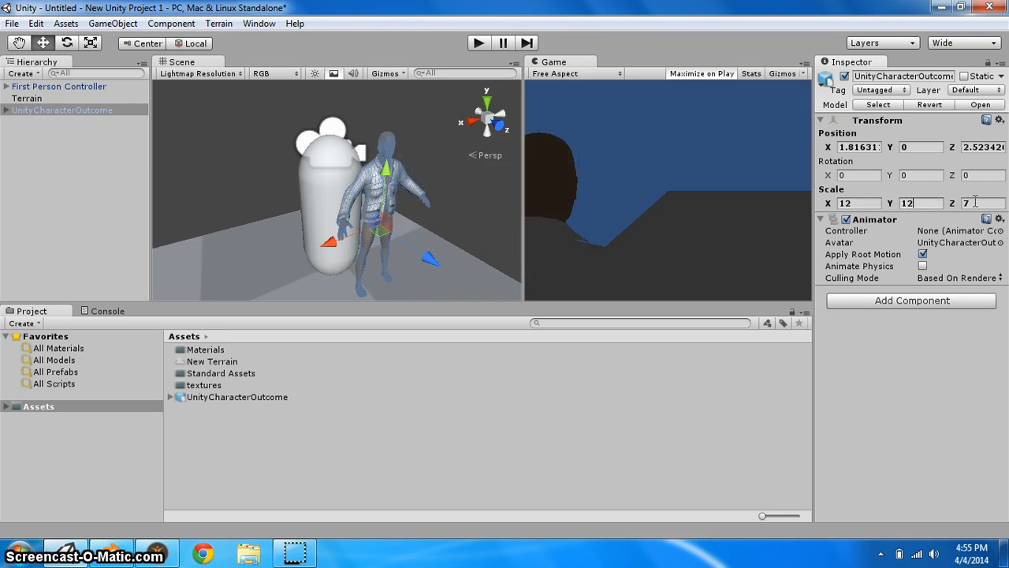
click(977, 202)
text(12)
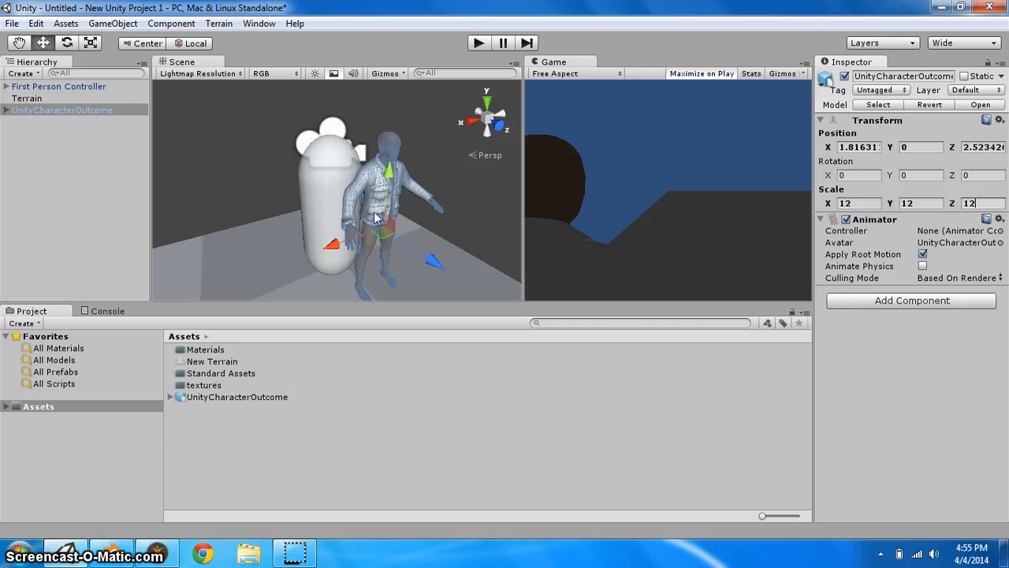
click(456, 187)
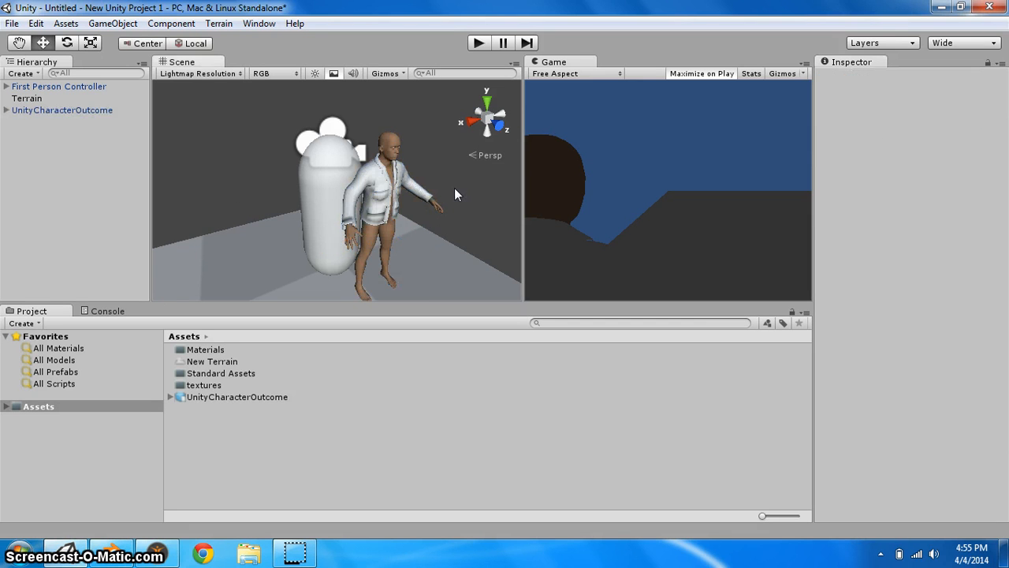
Set the character model's rig root node to unitycharacterexport with Generic animation type, and apply the import settings
click(202, 397)
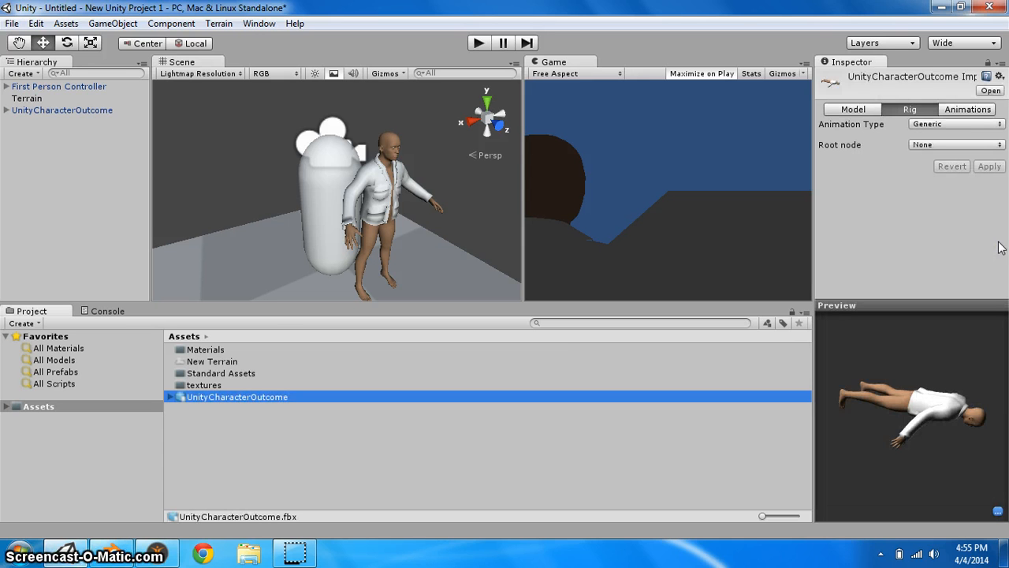
drag(908, 436, 876, 312)
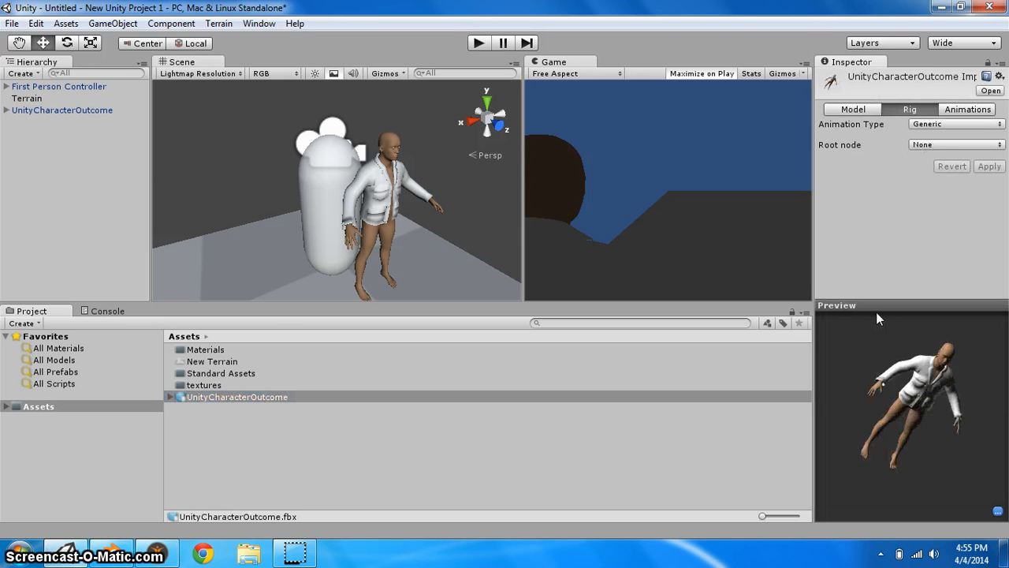
click(938, 125)
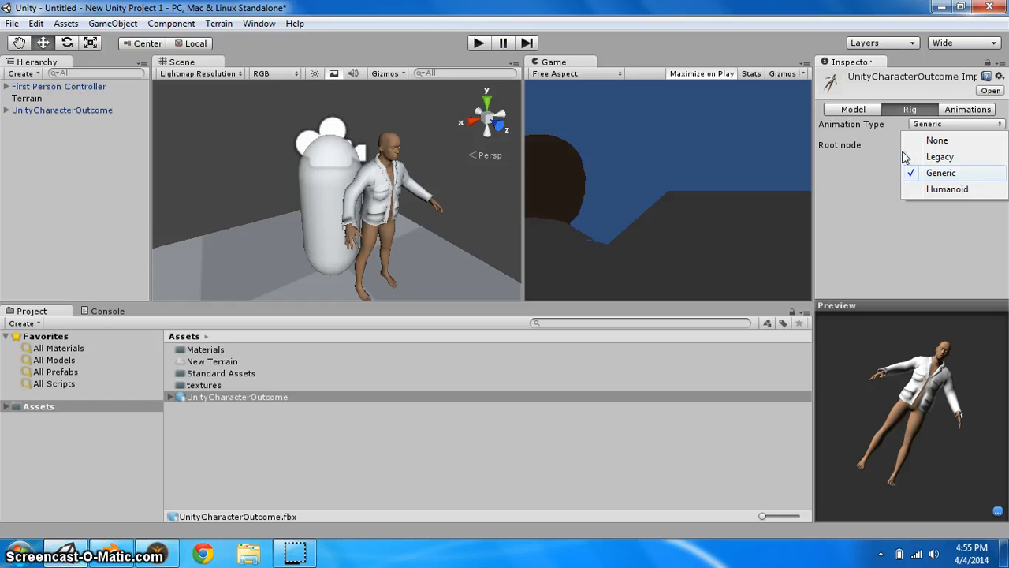
click(900, 111)
click(917, 124)
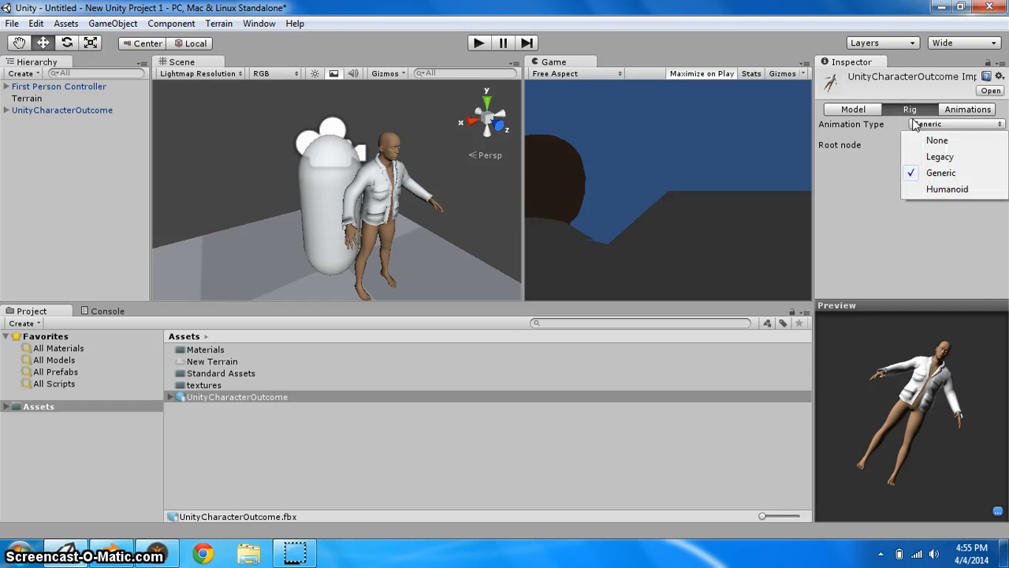
click(870, 142)
click(911, 145)
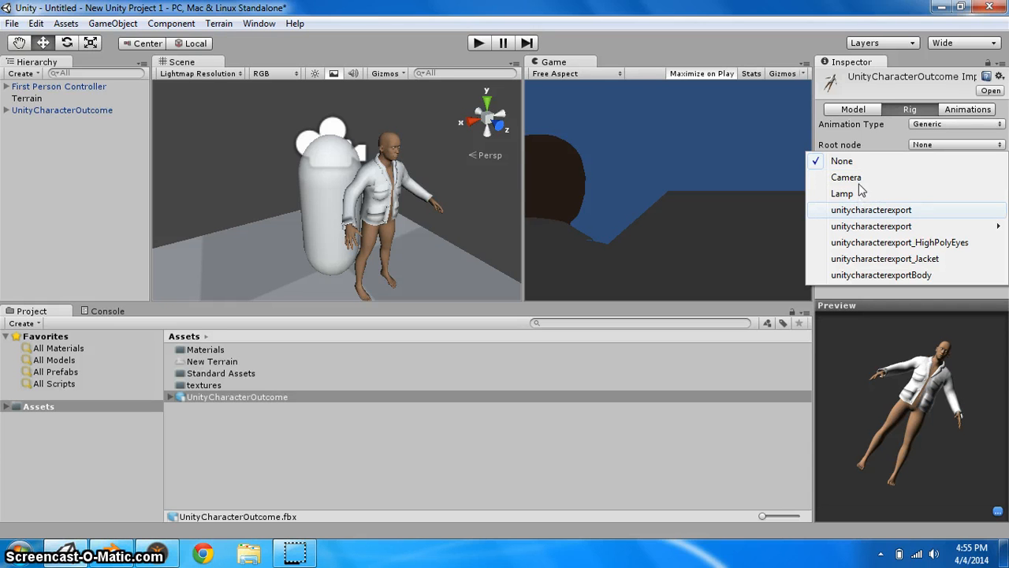
click(861, 211)
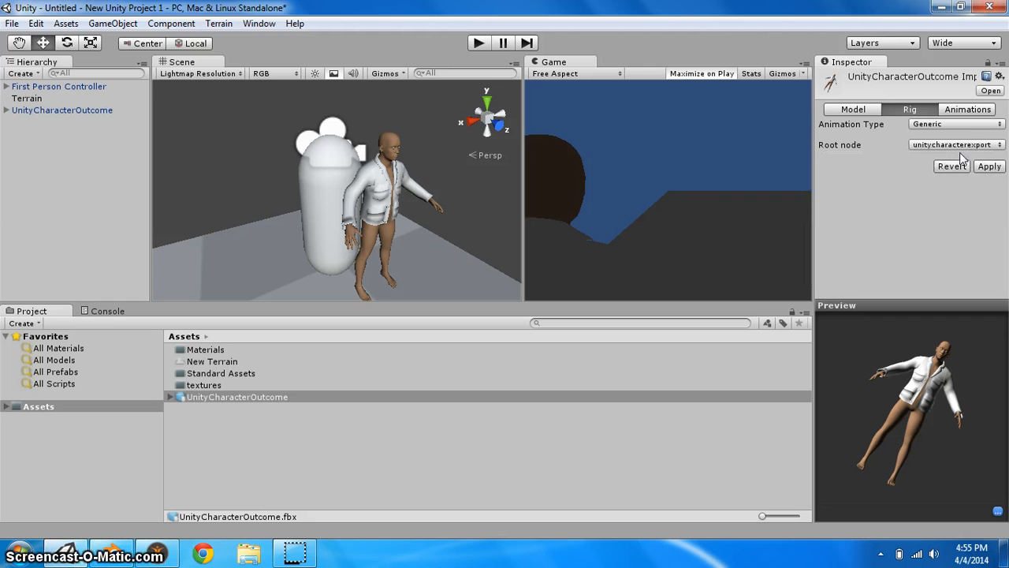
click(956, 145)
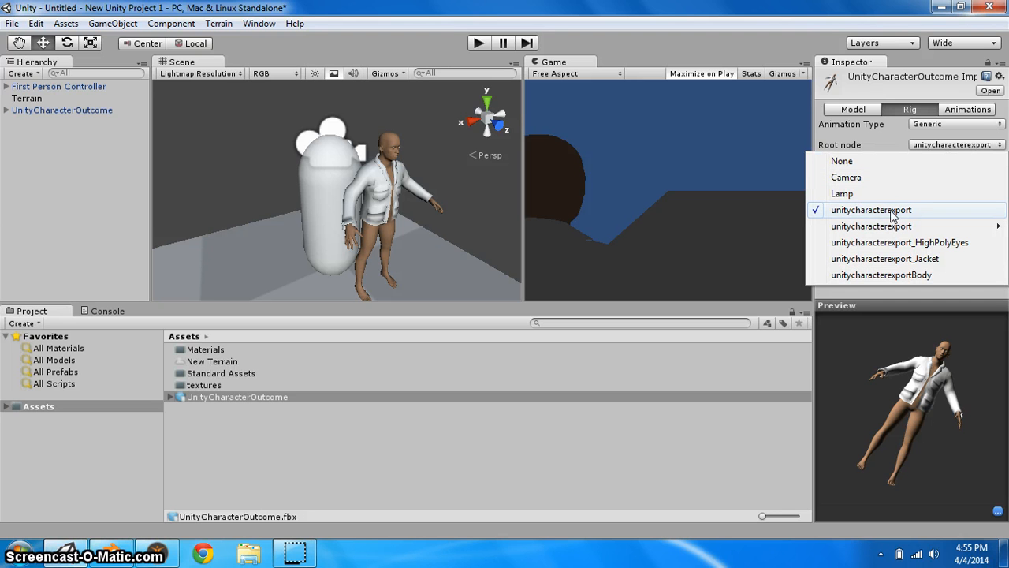
click(895, 211)
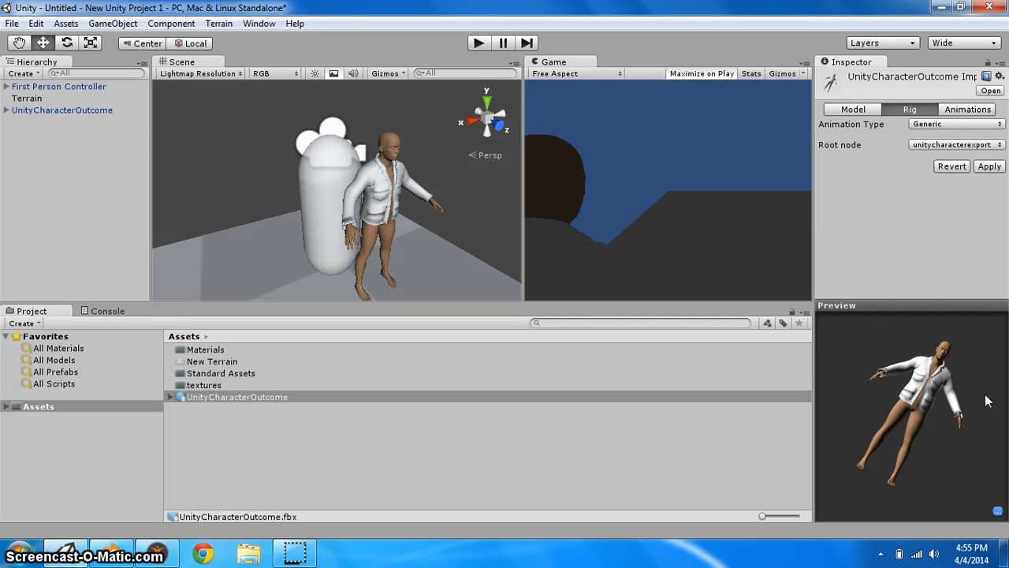
click(991, 168)
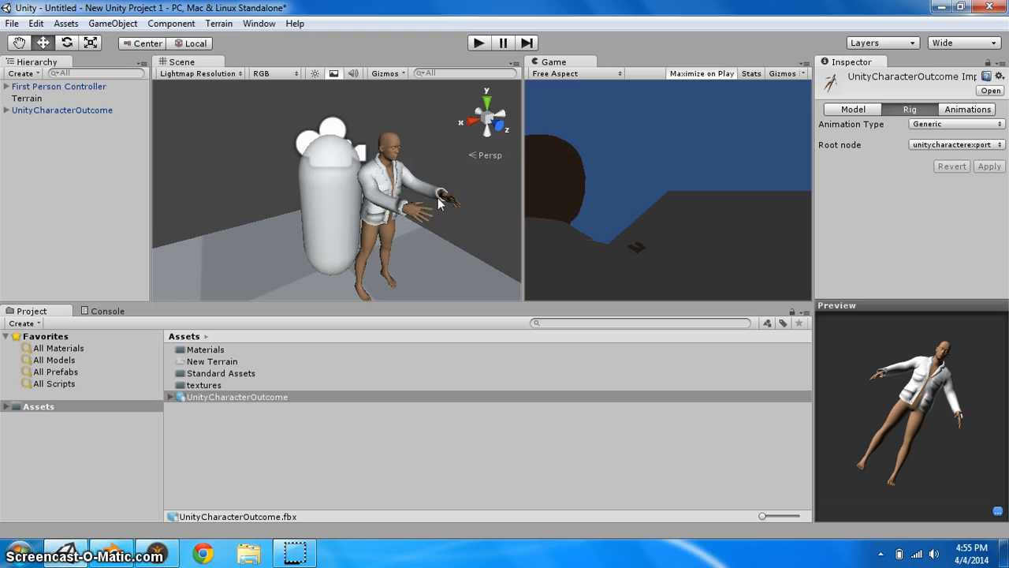
Move the textures folder into the Materials folder
mouse_move(402, 211)
middle_down()
mouse_move(418, 214)
mouse_move(409, 223)
middle_up()
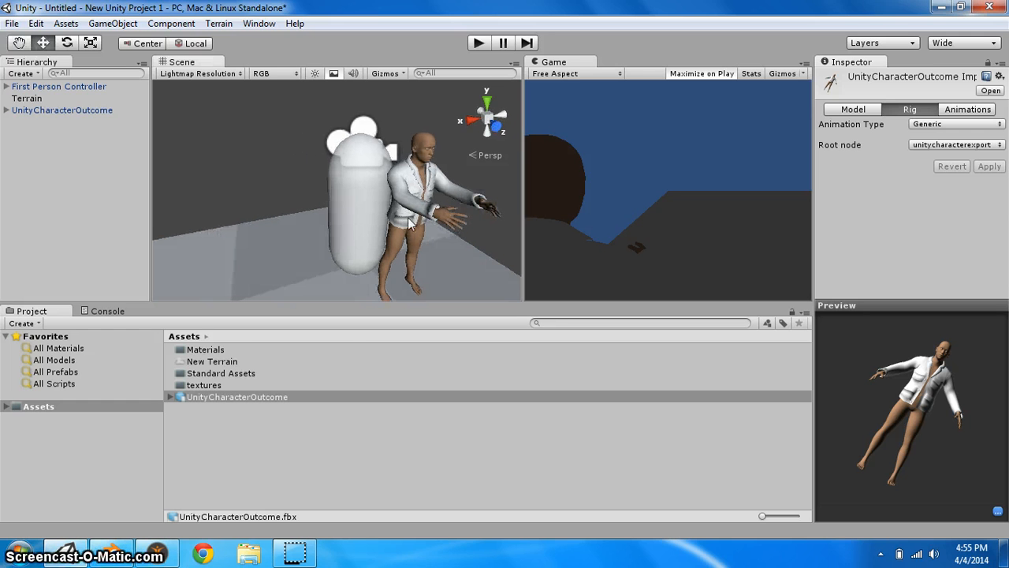
click(448, 227)
click(483, 243)
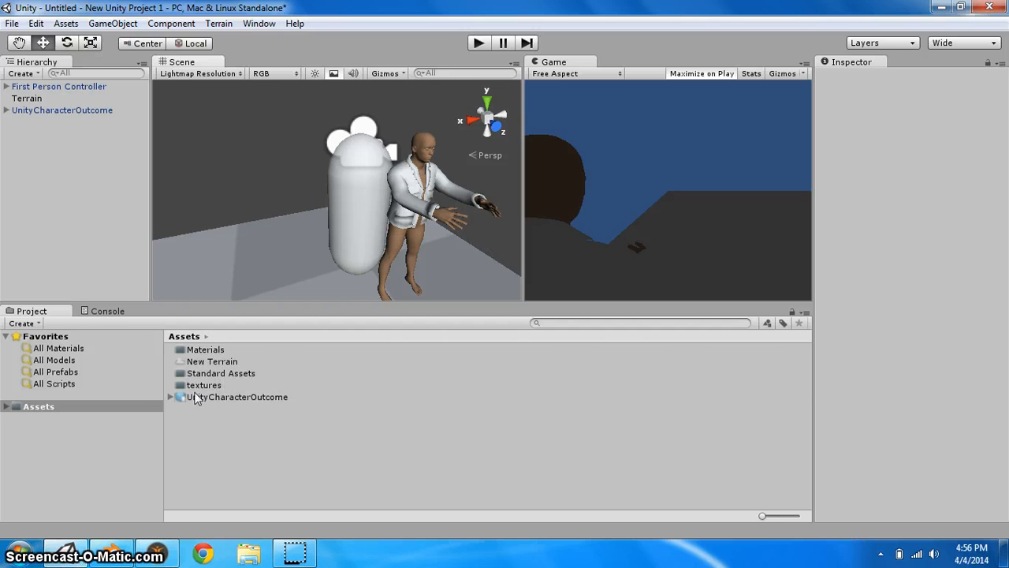
drag(201, 386, 202, 351)
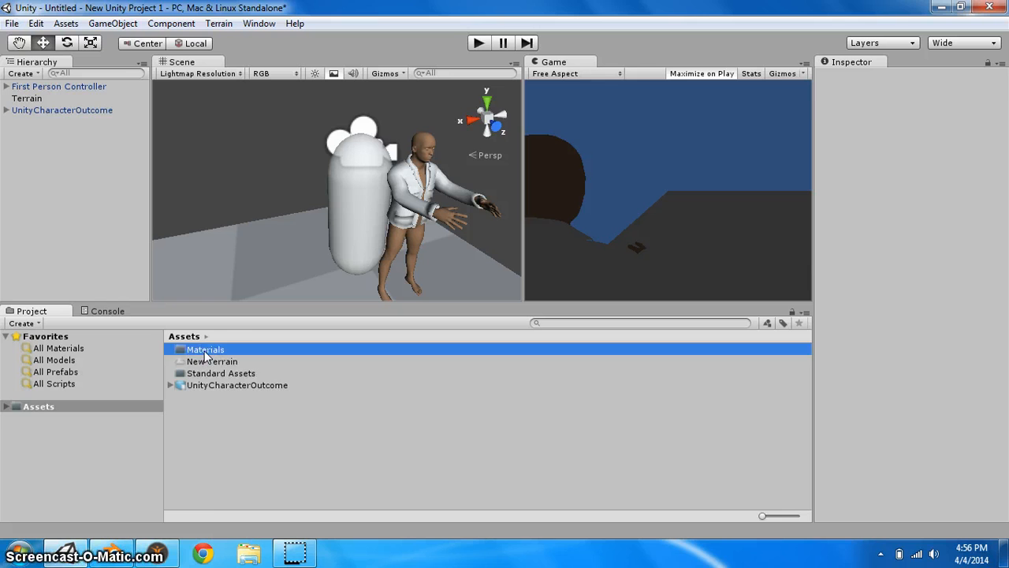
Move the brown_eye, jacket01_diffuse and jacket01_normals textures out of the textures subfolder into Materials
double_click(203, 350)
double_click(204, 350)
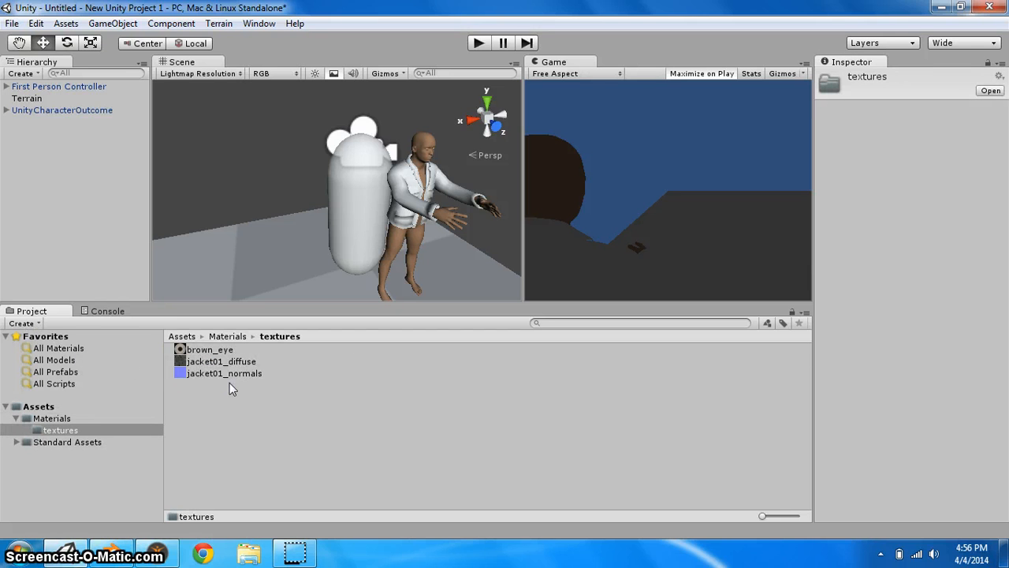
click(47, 419)
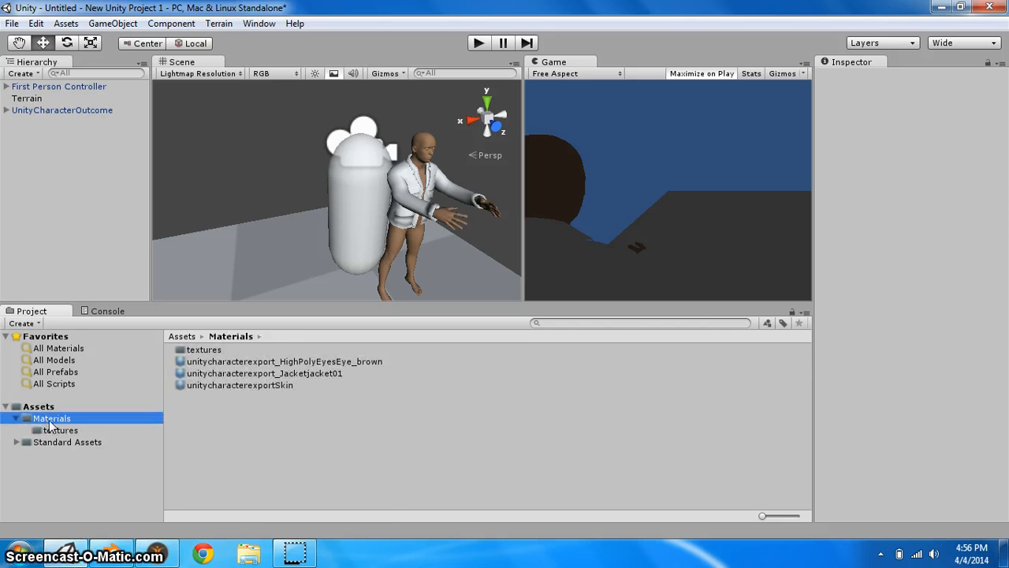
click(232, 362)
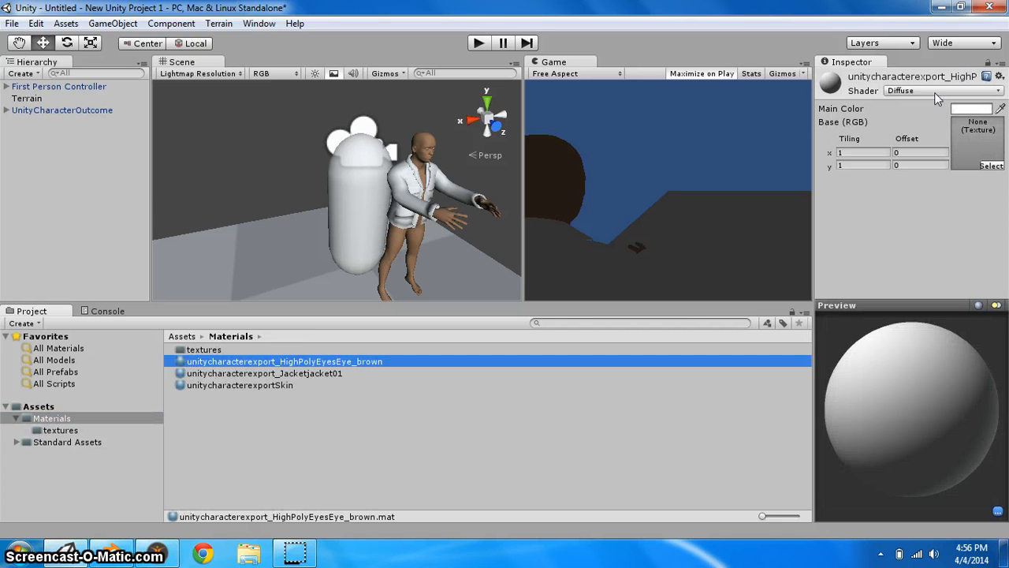
click(226, 349)
double_click(226, 349)
drag(226, 350, 95, 420)
click(75, 417)
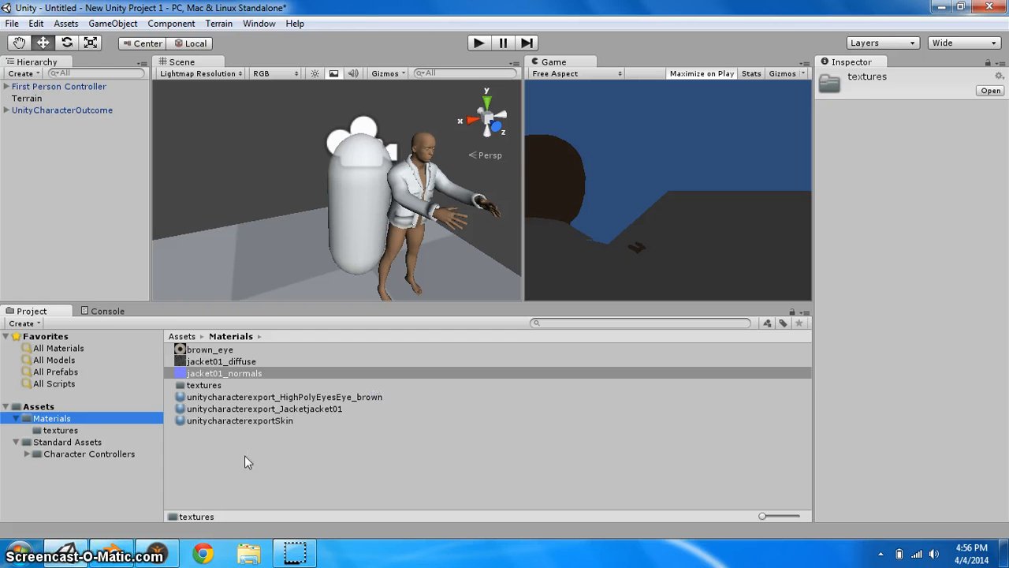
Assign jacket01_diffuse as the base texture of the unitycharacterexport_Jacketjacket01 material
click(238, 361)
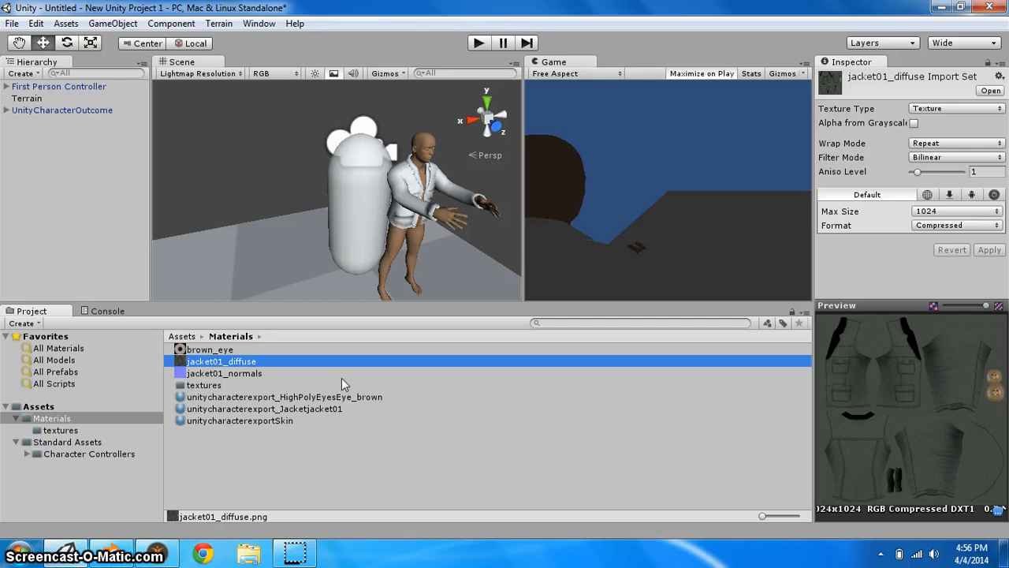
click(194, 350)
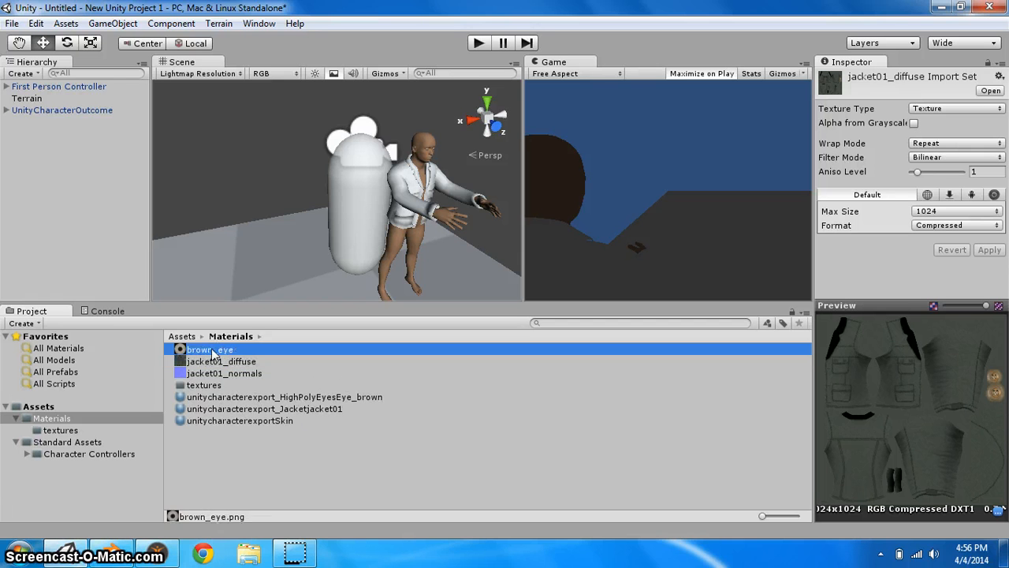
click(240, 409)
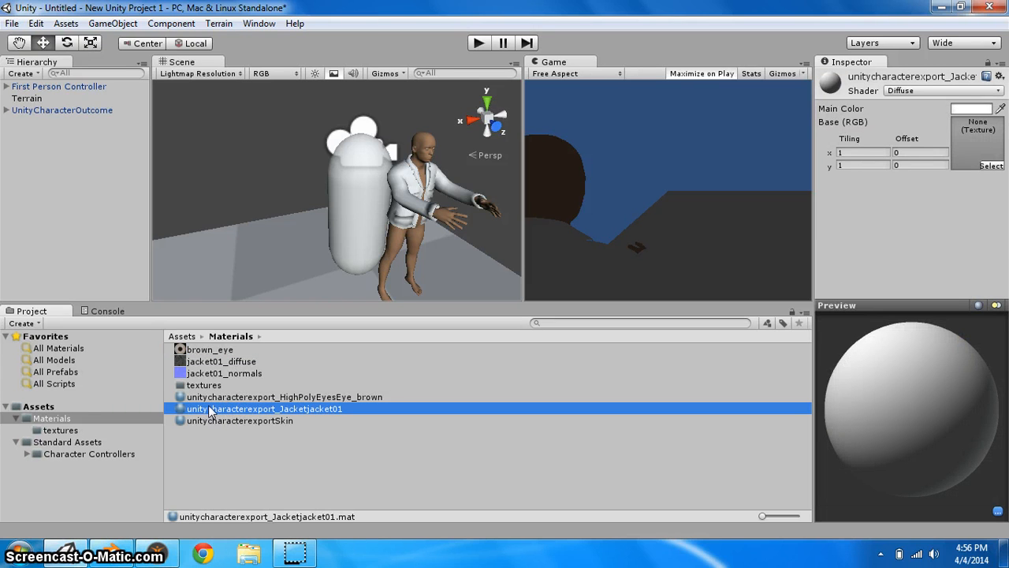
drag(216, 361, 218, 413)
drag(198, 363, 982, 140)
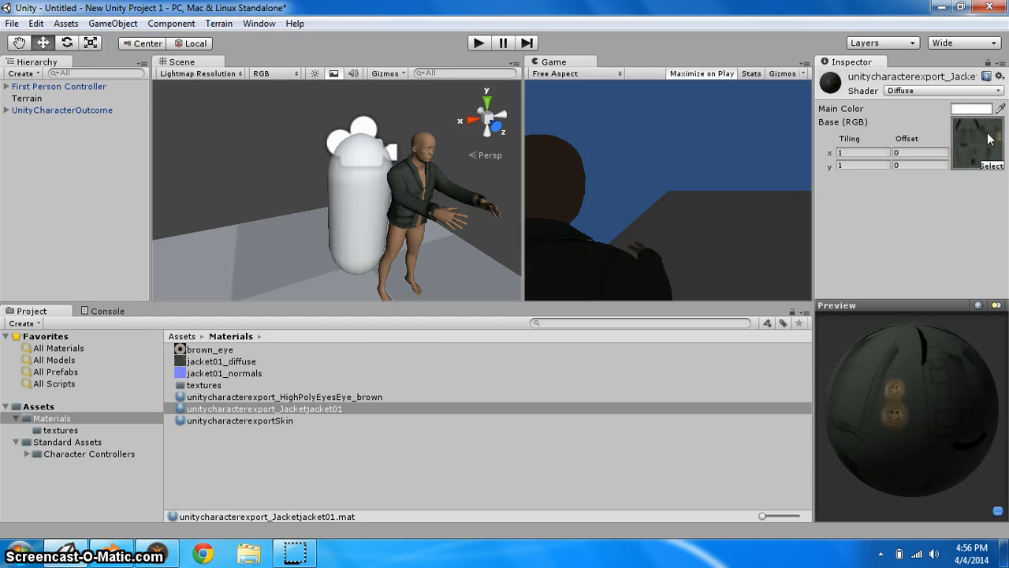
Set the unitycharacterexportSkin material's shader to Transparent/Diffuse
mouse_move(437, 213)
right_down()
mouse_move(403, 212)
mouse_move(443, 211)
right_up()
click(222, 419)
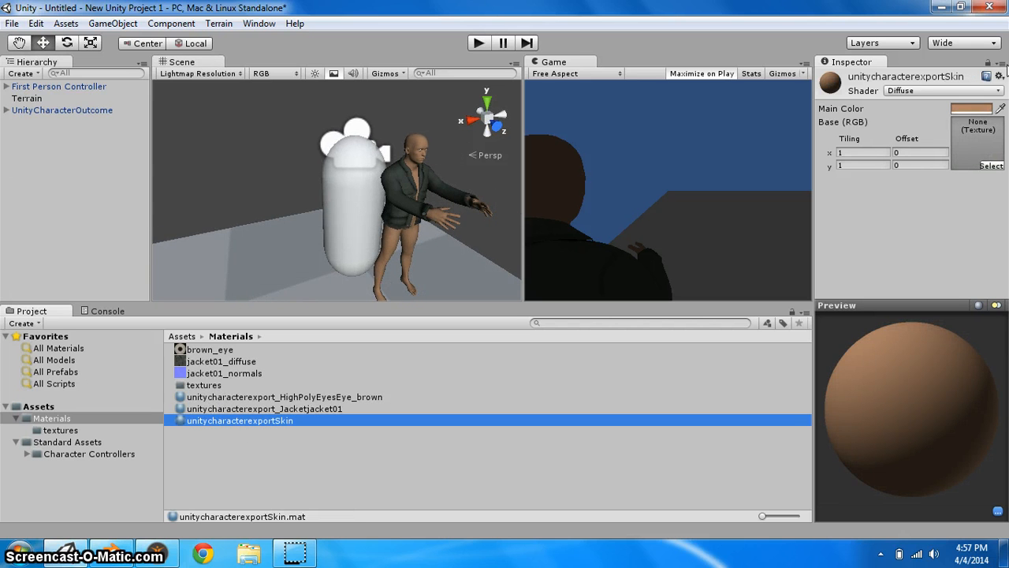
click(944, 91)
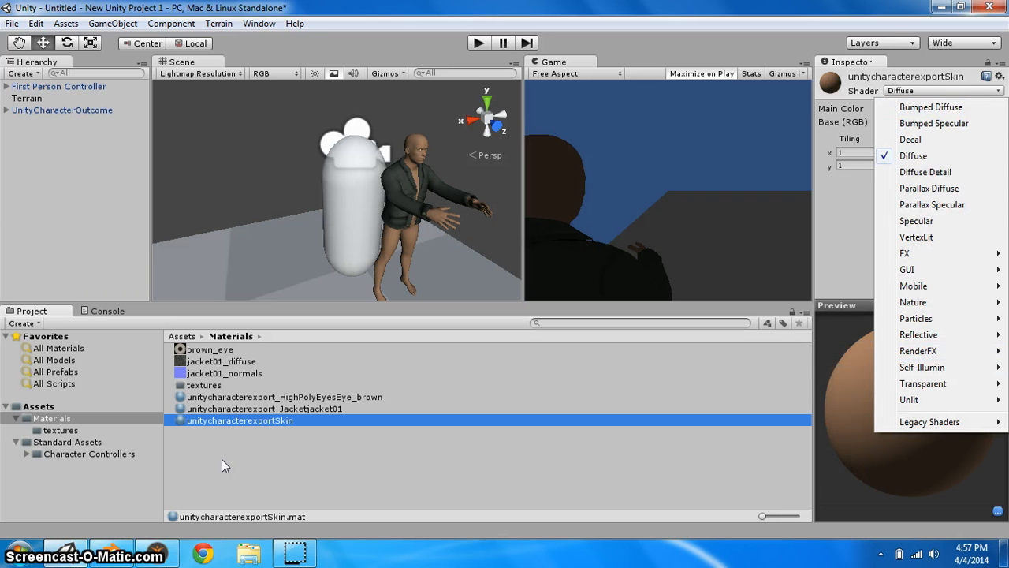
click(212, 433)
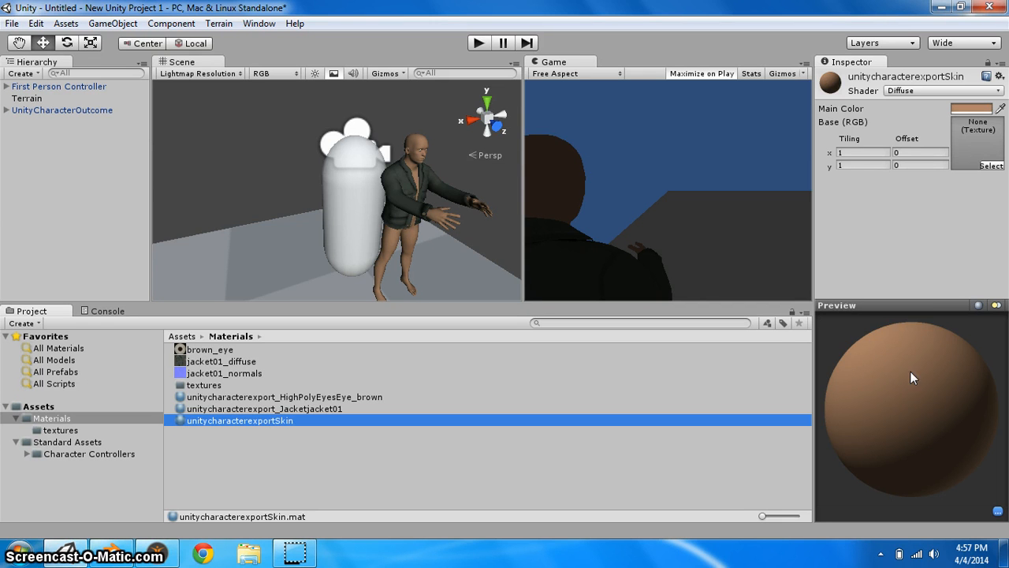
click(928, 89)
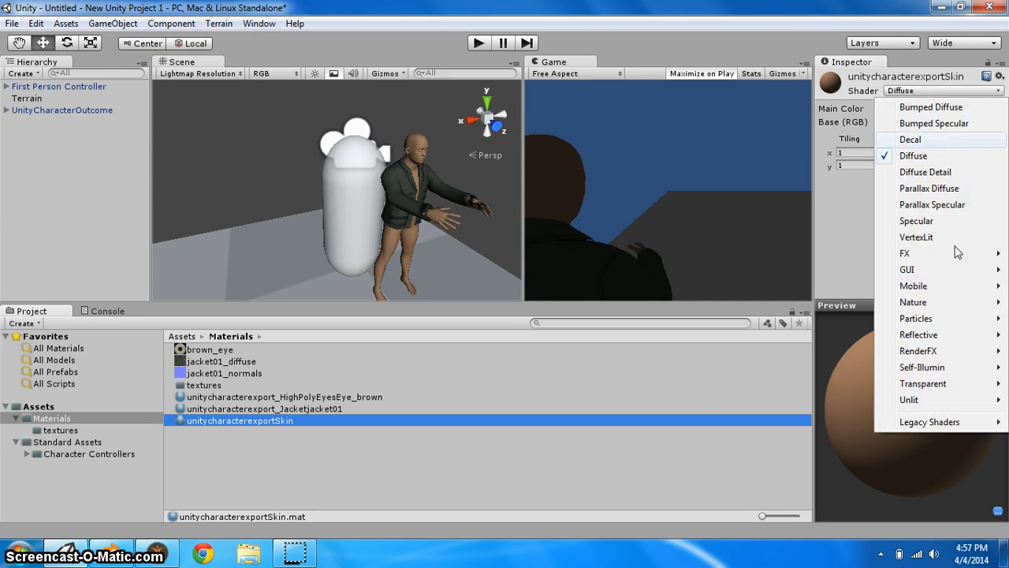
mouse_move(946, 385)
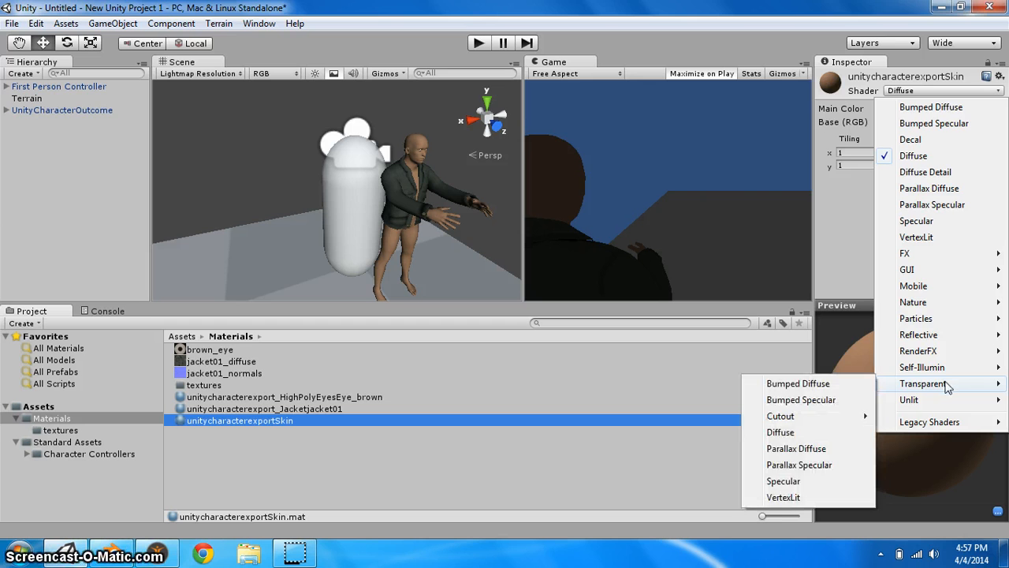
click(804, 433)
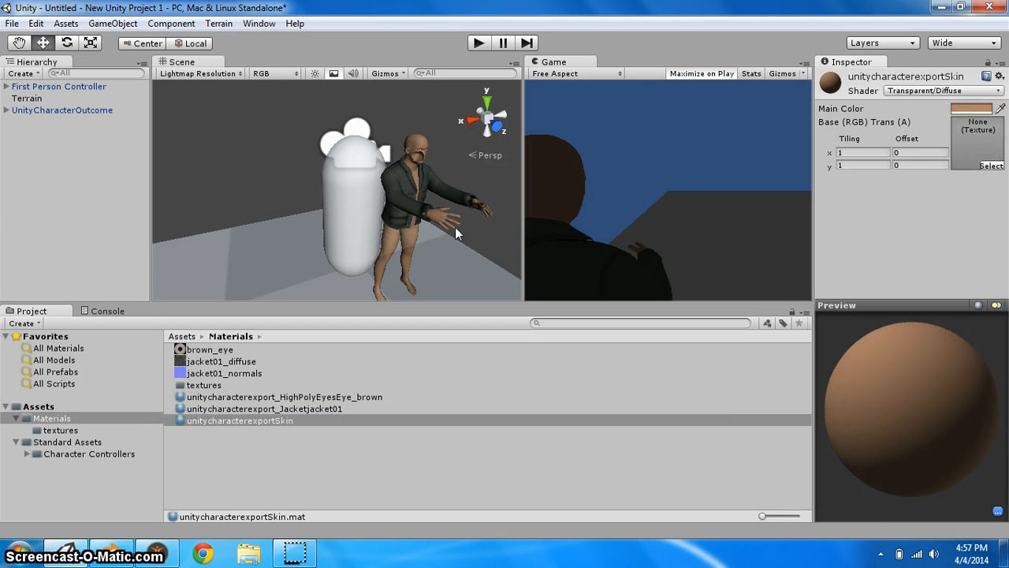
Move the character in the scene so it sits inside the First Person Controller capsule
click(476, 184)
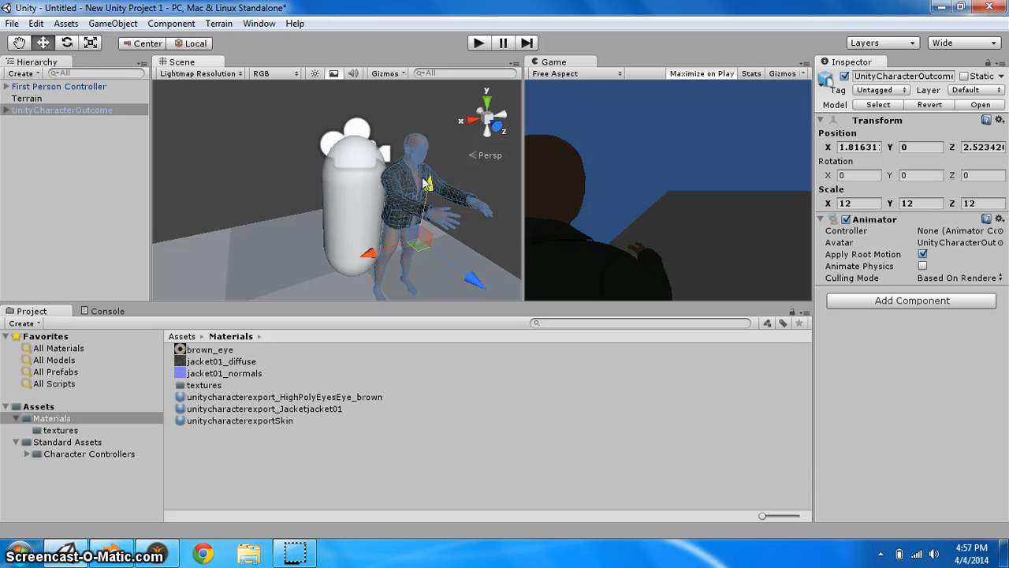
click(482, 241)
mouse_move(483, 241)
middle_down()
mouse_move(350, 225)
mouse_move(388, 213)
mouse_move(407, 277)
mouse_move(492, 259)
middle_up()
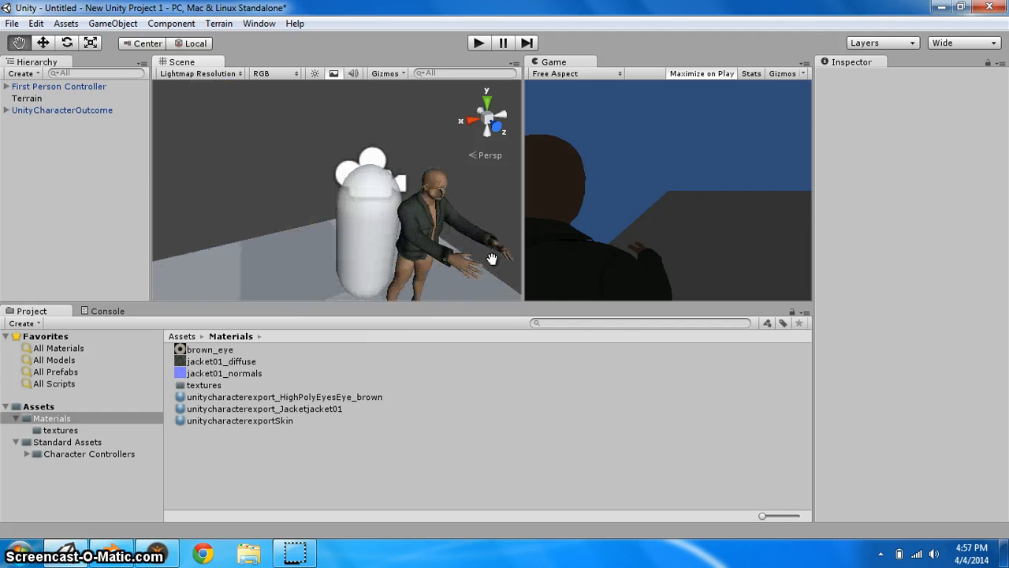
click(444, 228)
click(382, 285)
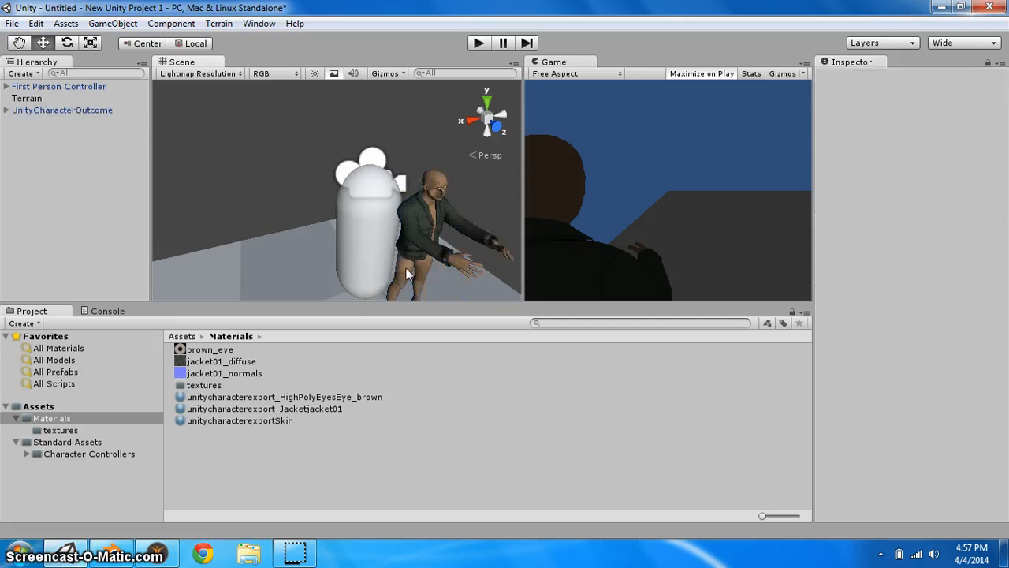
click(406, 268)
drag(388, 288, 366, 296)
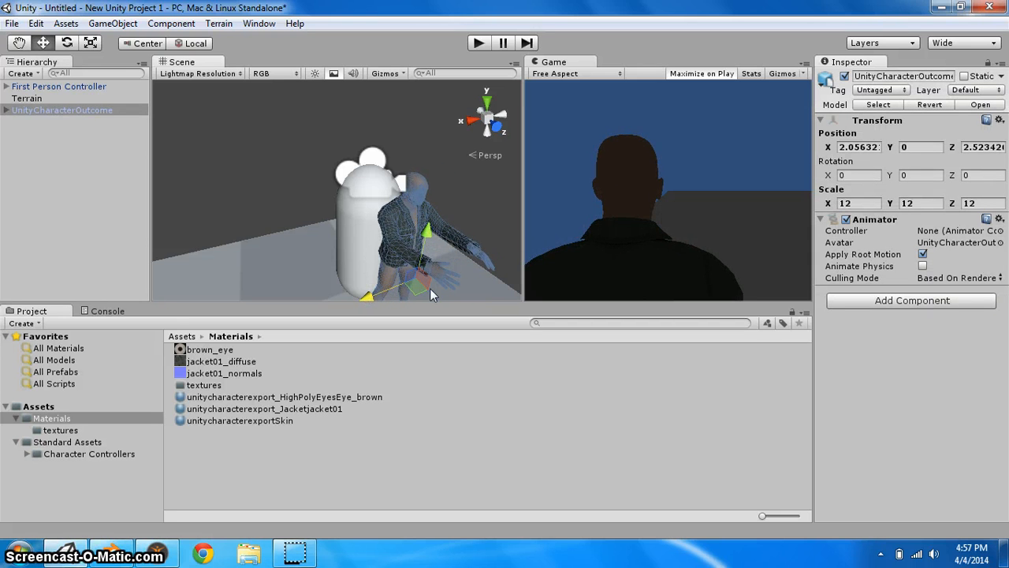
drag(433, 291, 356, 268)
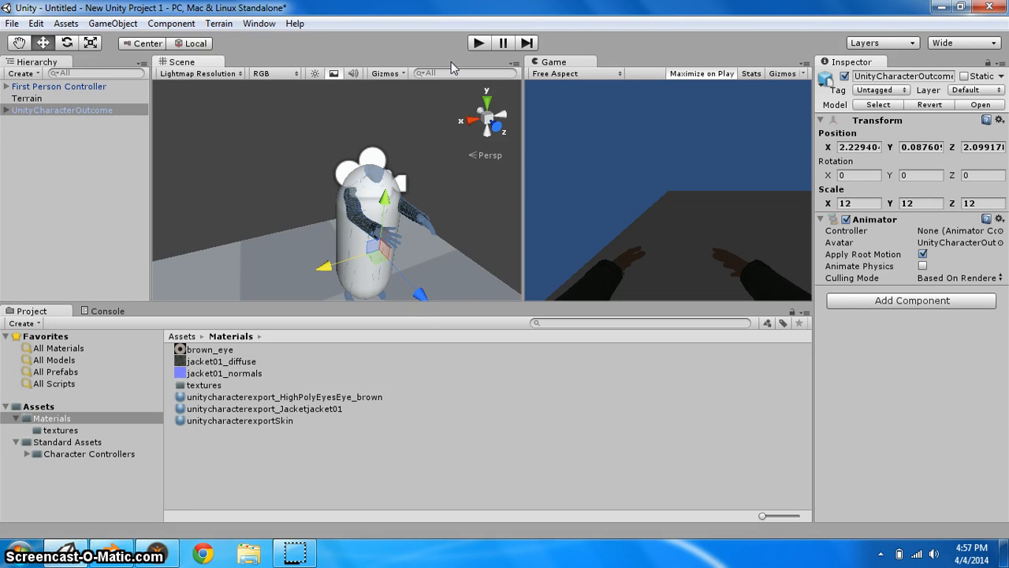
Parent UnityCharacterOutcome under the First Person Controller's Main Camera in the hierarchy
click(7, 110)
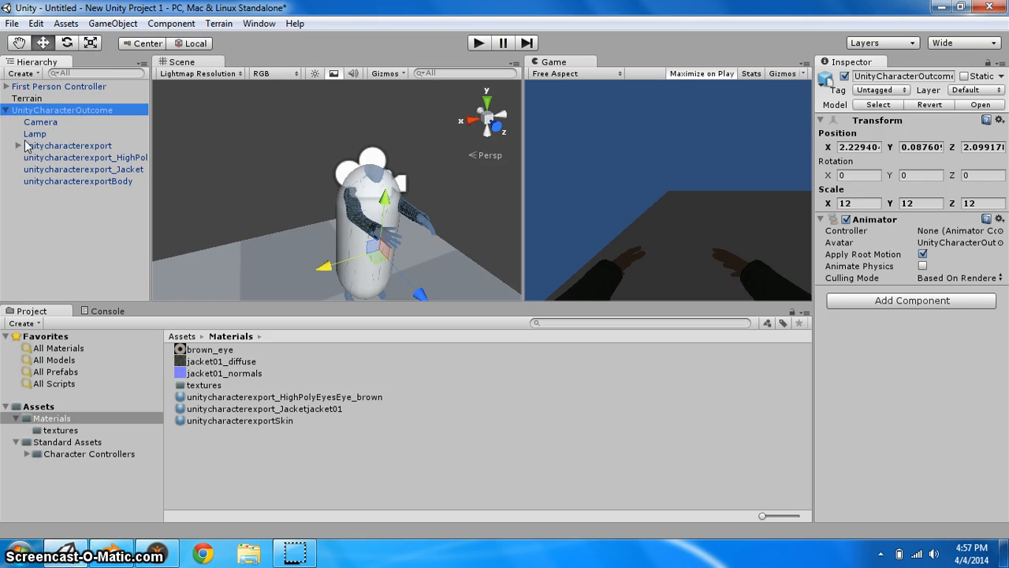
click(18, 146)
click(18, 146)
click(18, 146)
click(19, 146)
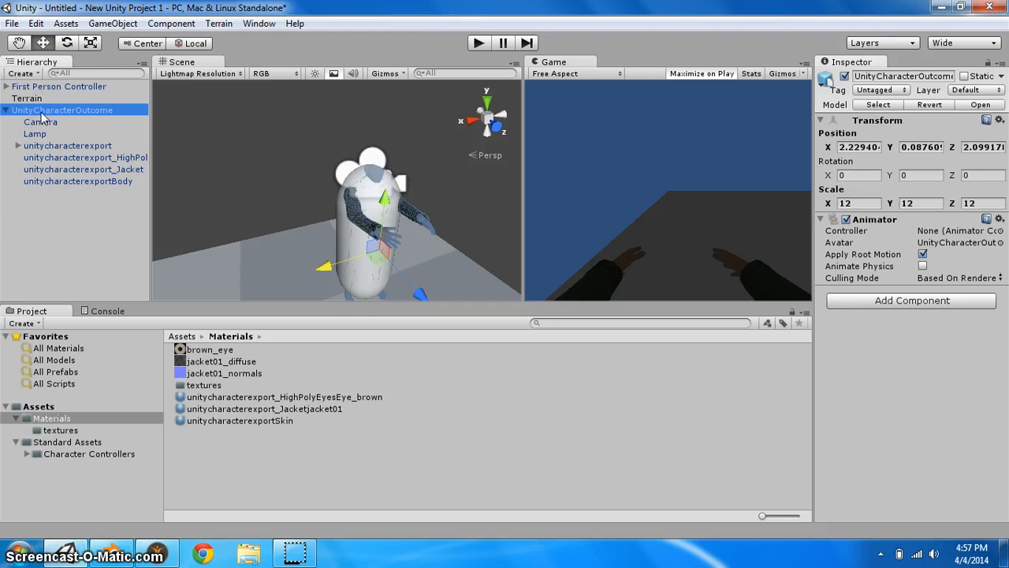
drag(82, 112, 69, 89)
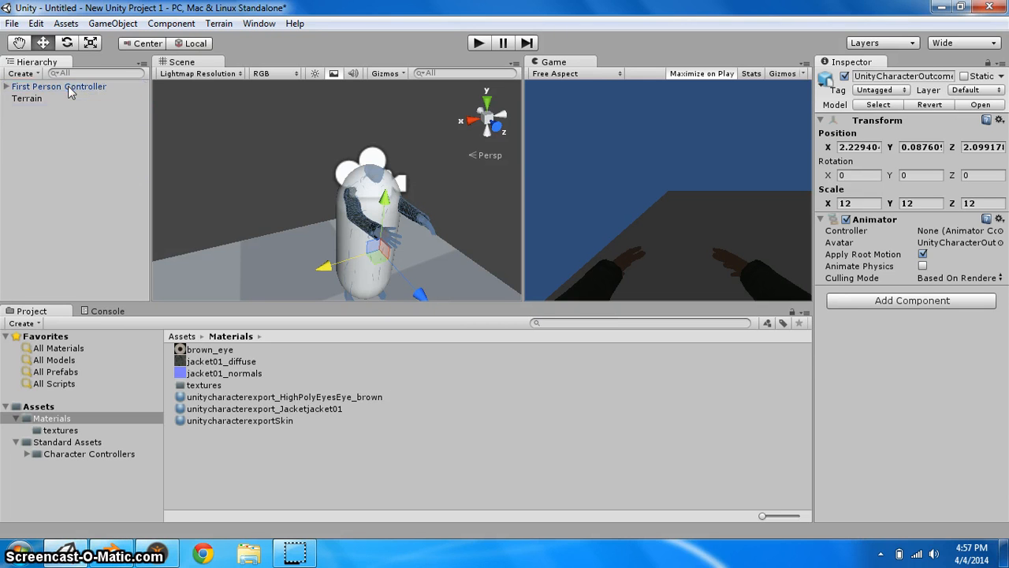
click(7, 87)
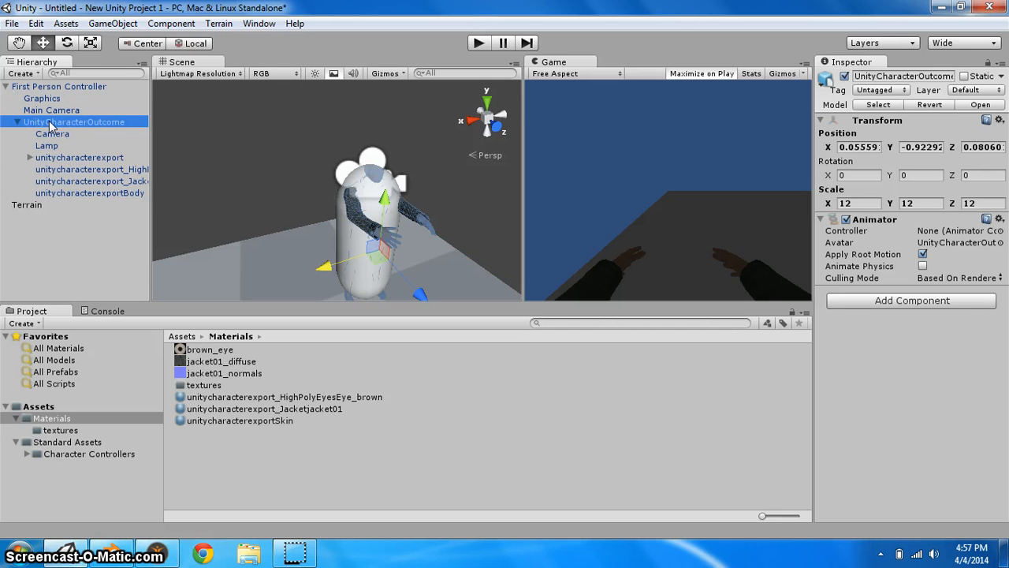
drag(92, 130, 69, 113)
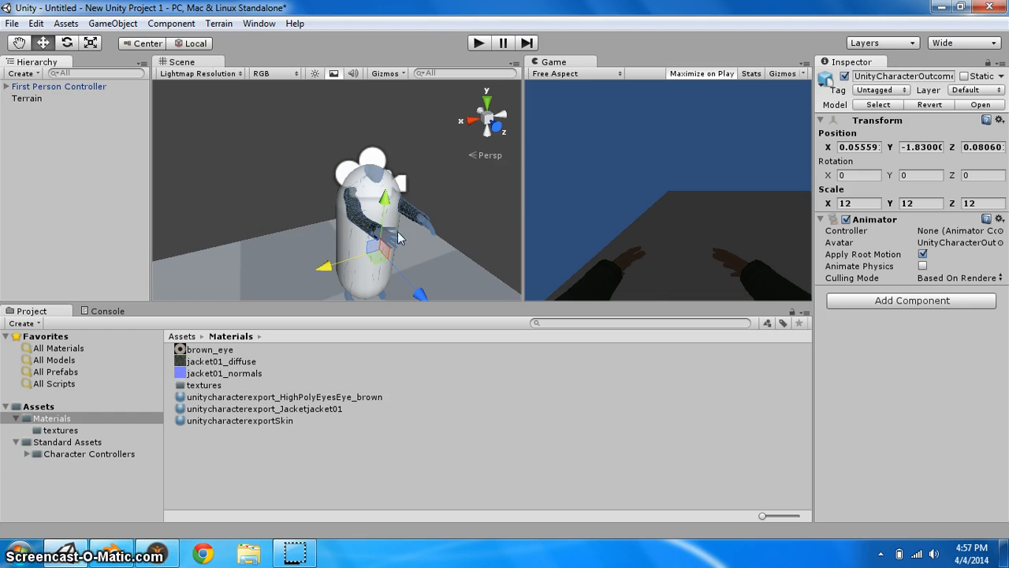
Enter Play mode to test the character with the controller
click(472, 48)
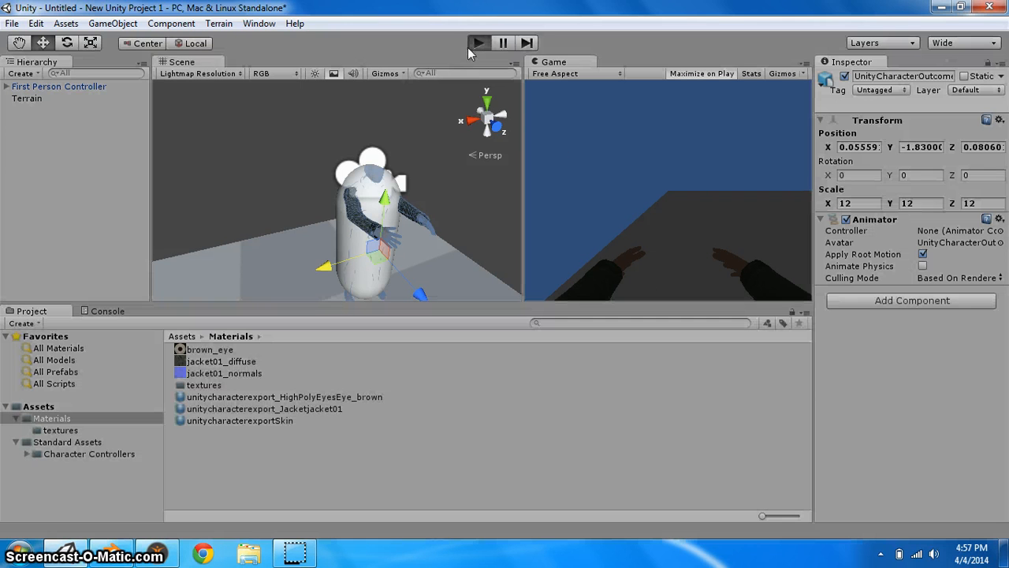